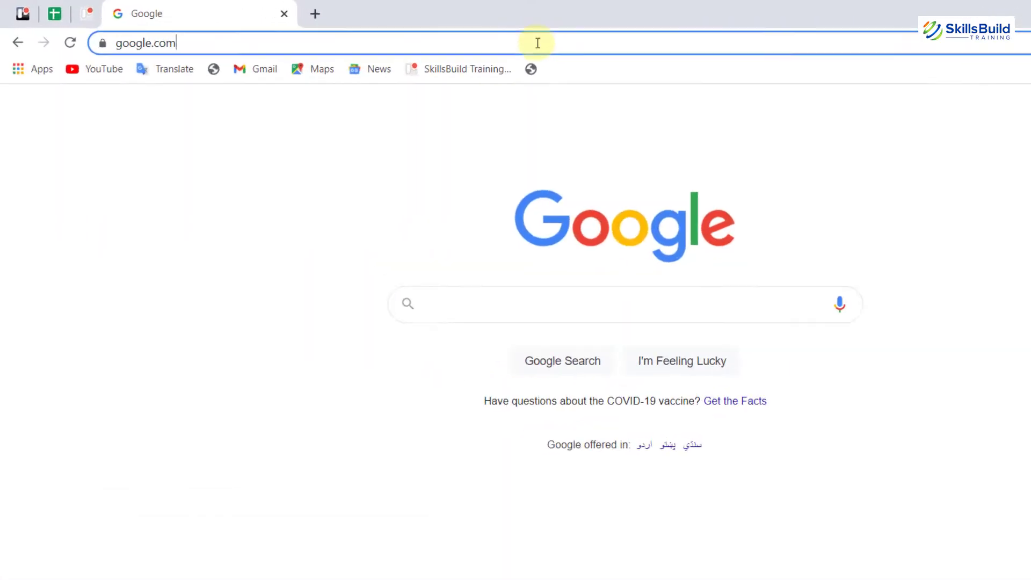
# Go to office.com in the browser to reach the Office 365 home page.
pyautogui.click(537, 41)
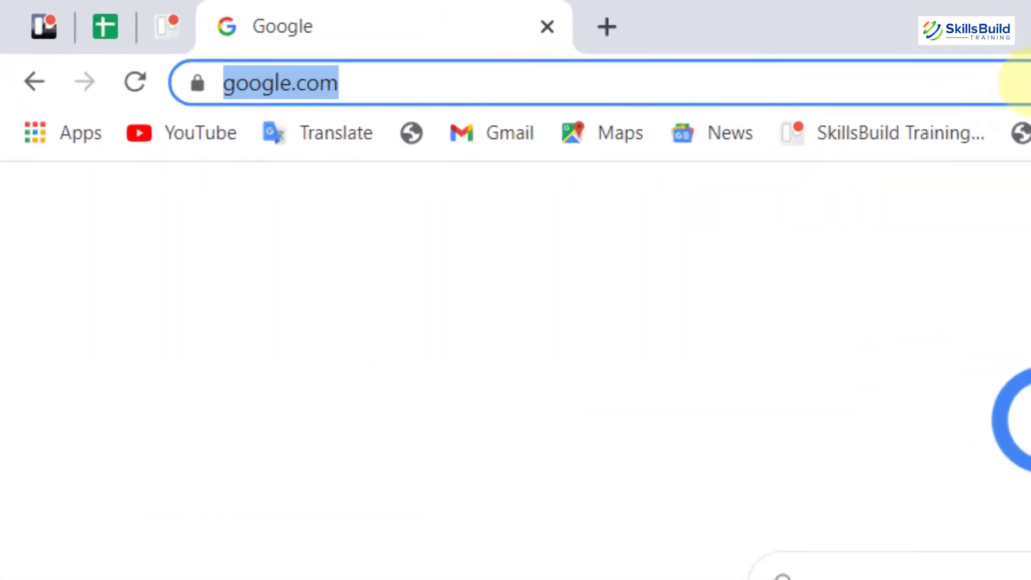
pyautogui.write('office.com')
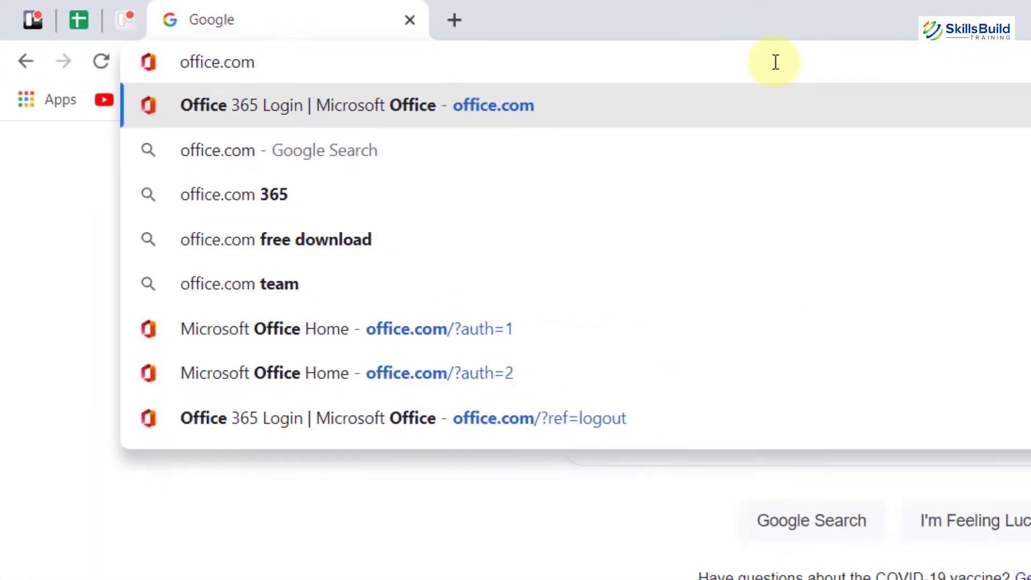
pyautogui.press('Return')
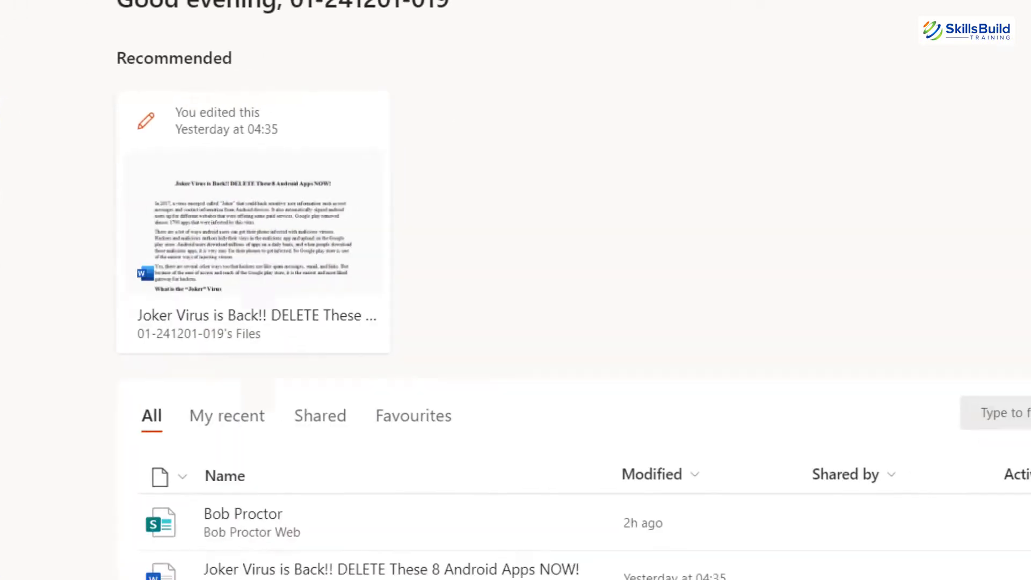
# Look through the recent, shared and favourite file lists on the Office home page.
pyautogui.click(140, 118)
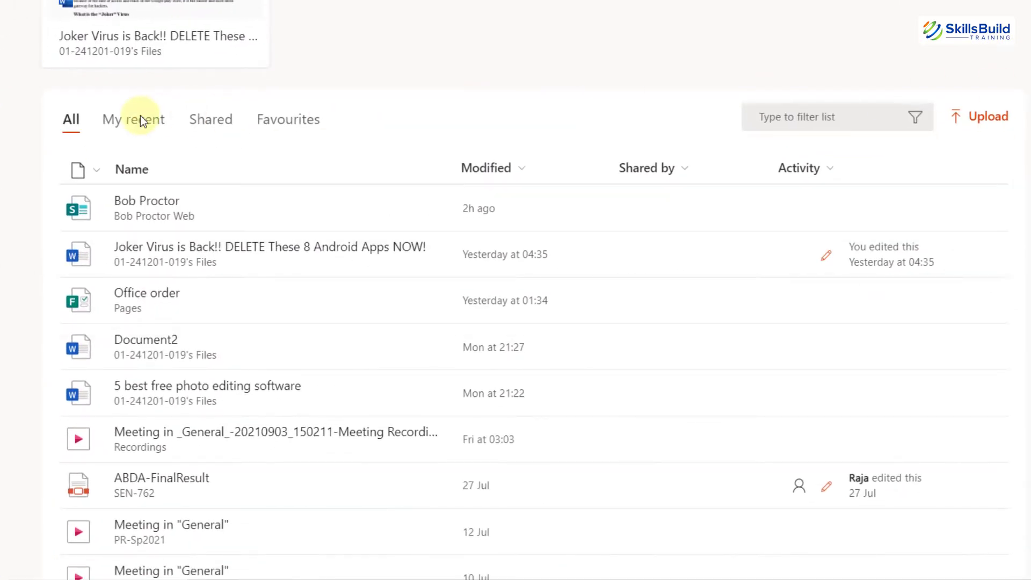
pyautogui.click(212, 125)
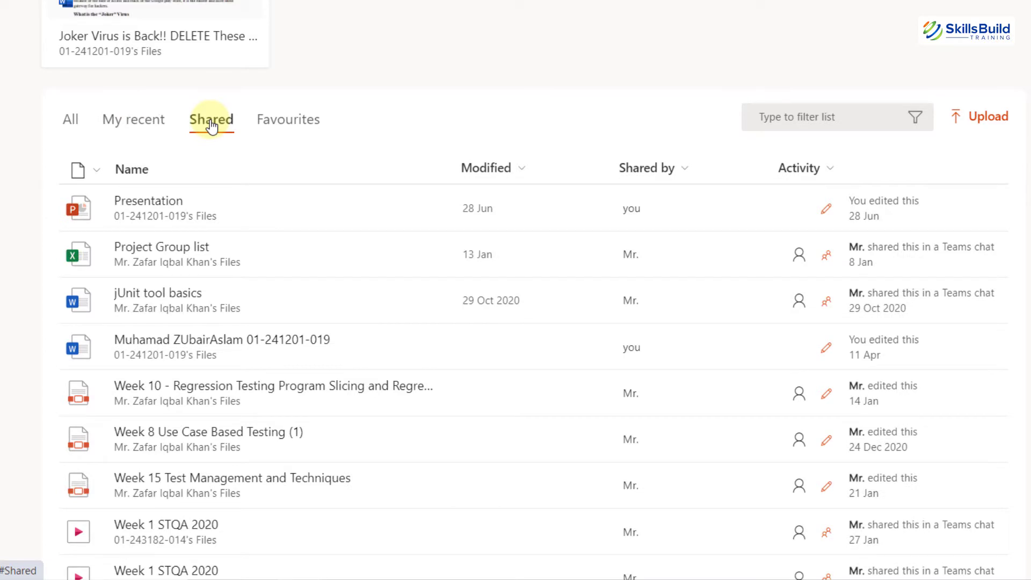
pyautogui.click(288, 123)
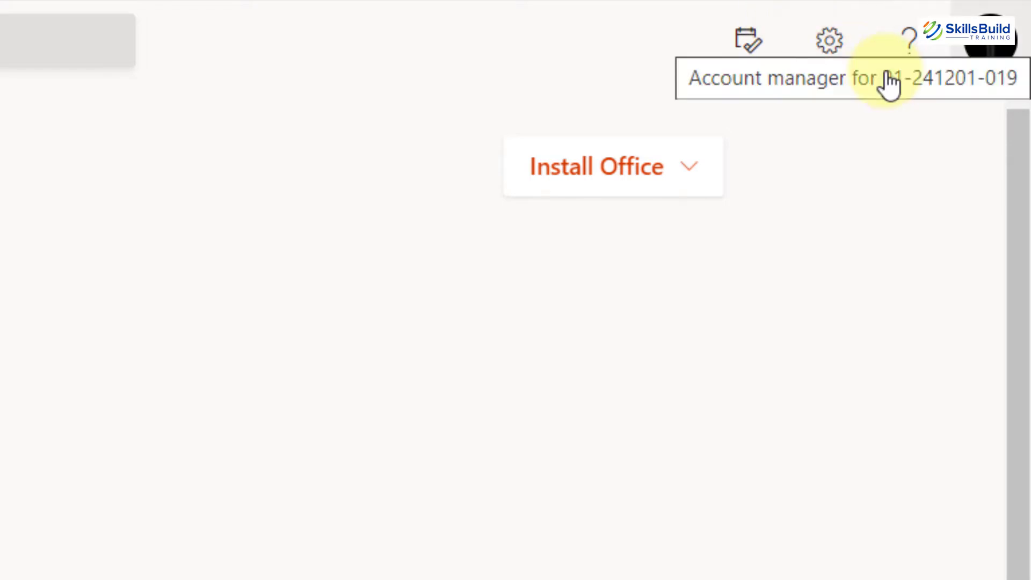
# View the account manager details and the apps offered in the app launcher, closing each one again.
pyautogui.click(991, 42)
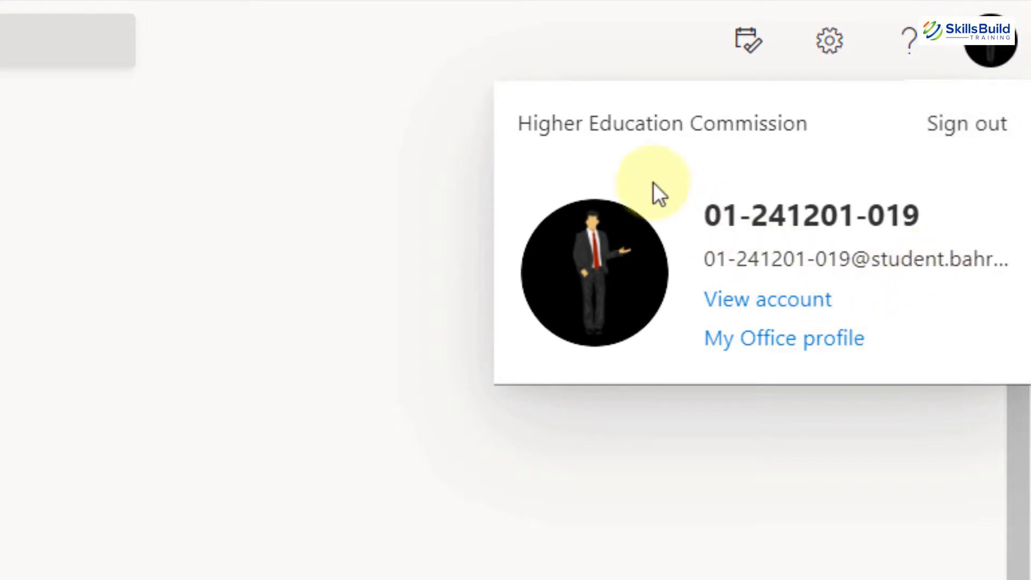
pyautogui.press('Escape')
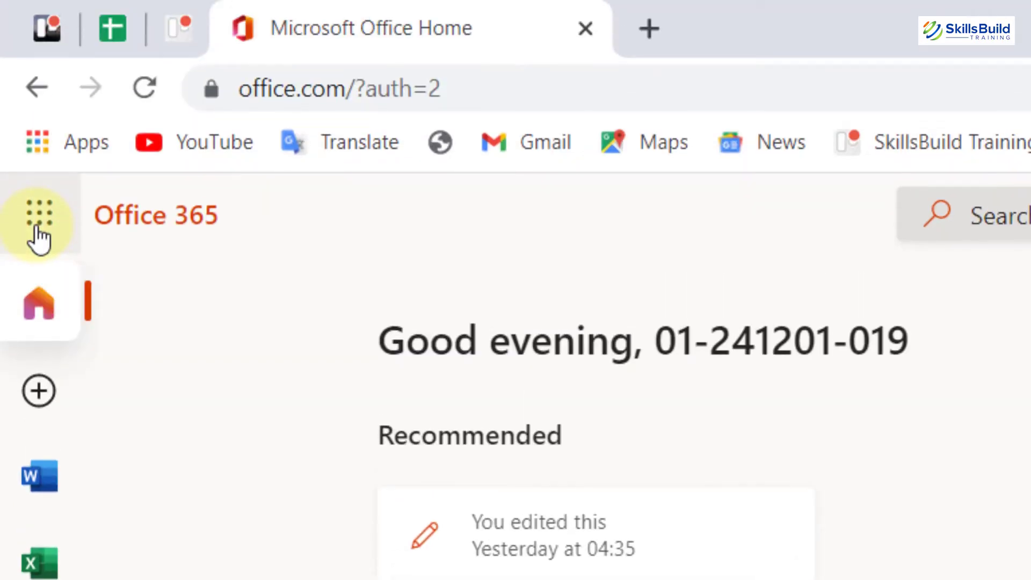
pyautogui.click(38, 230)
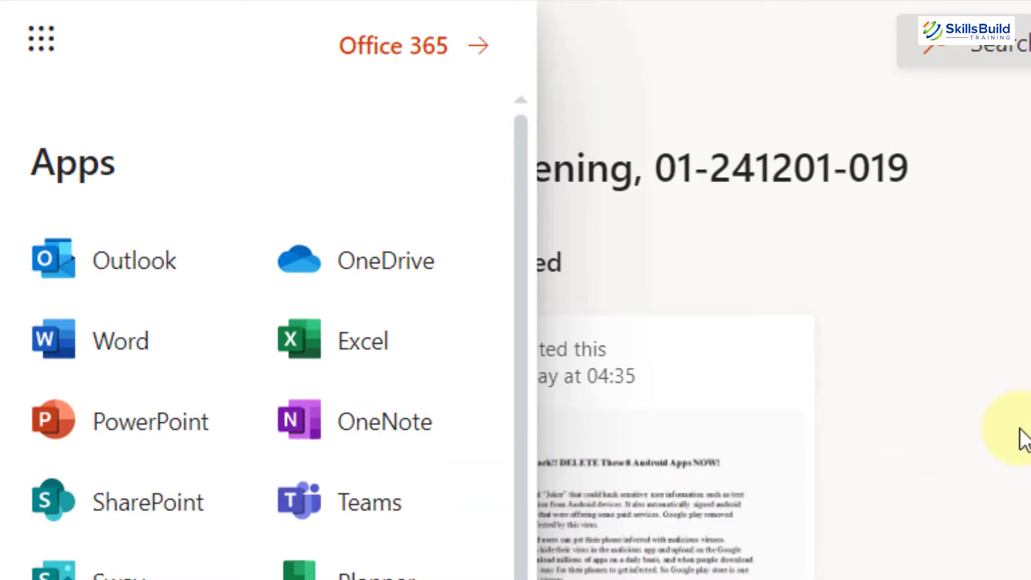
pyautogui.click(847, 574)
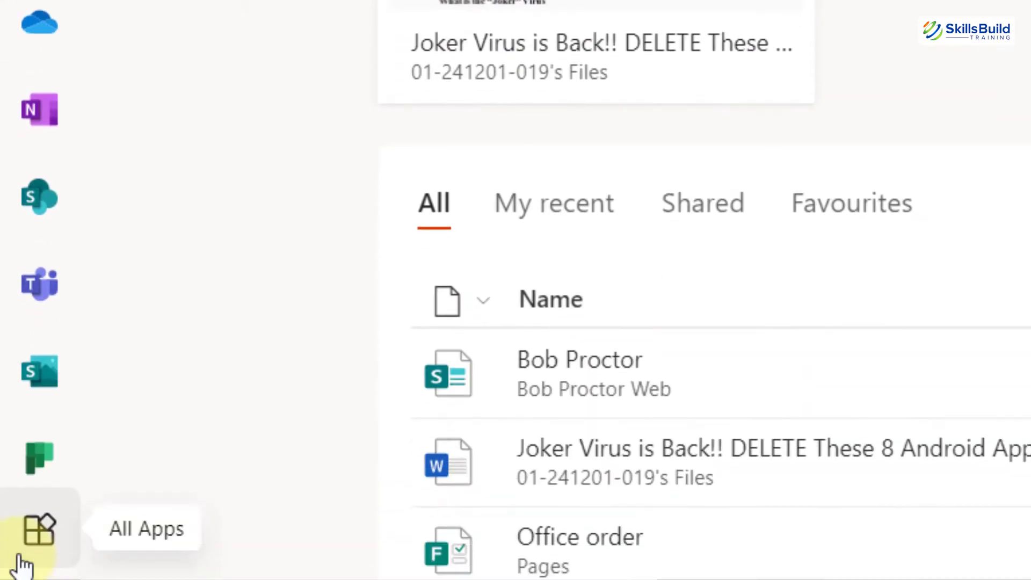
# Browse the full list of Office 365 apps and open SharePoint.
pyautogui.click(21, 565)
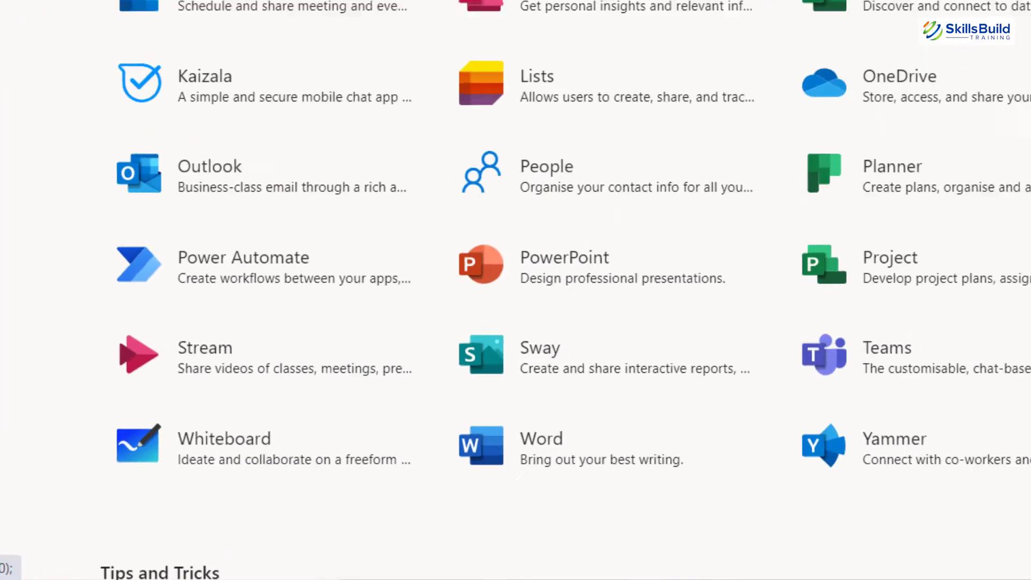
pyautogui.scroll(-5, 514, 338)
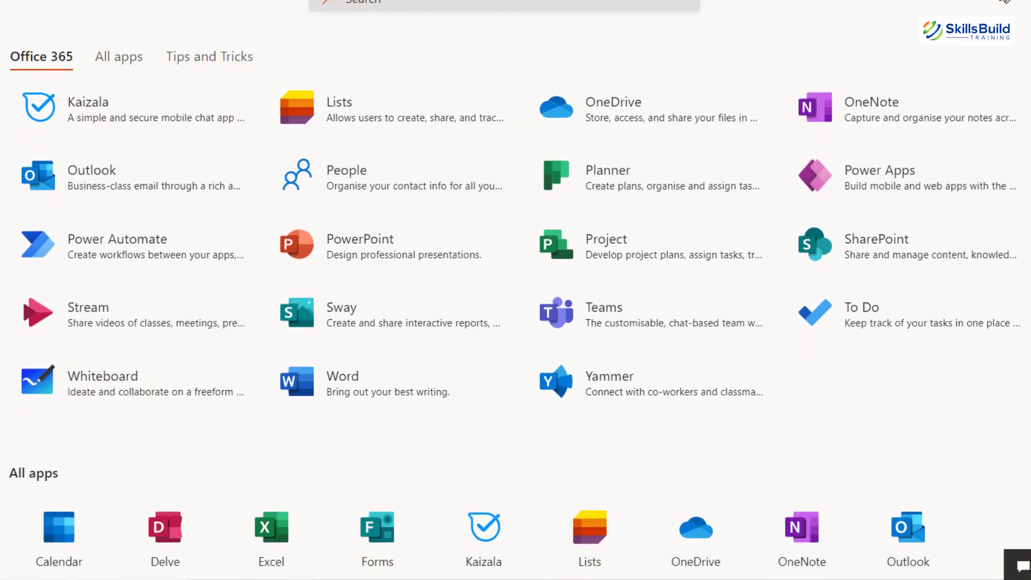
pyautogui.scroll(-4, 515, 338)
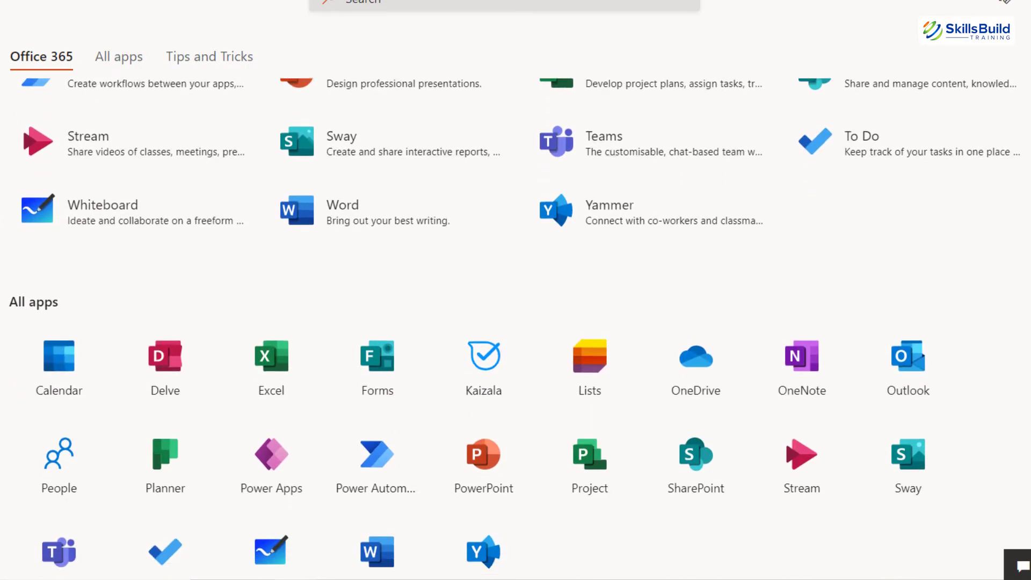
pyautogui.scroll(-4, 517, 342)
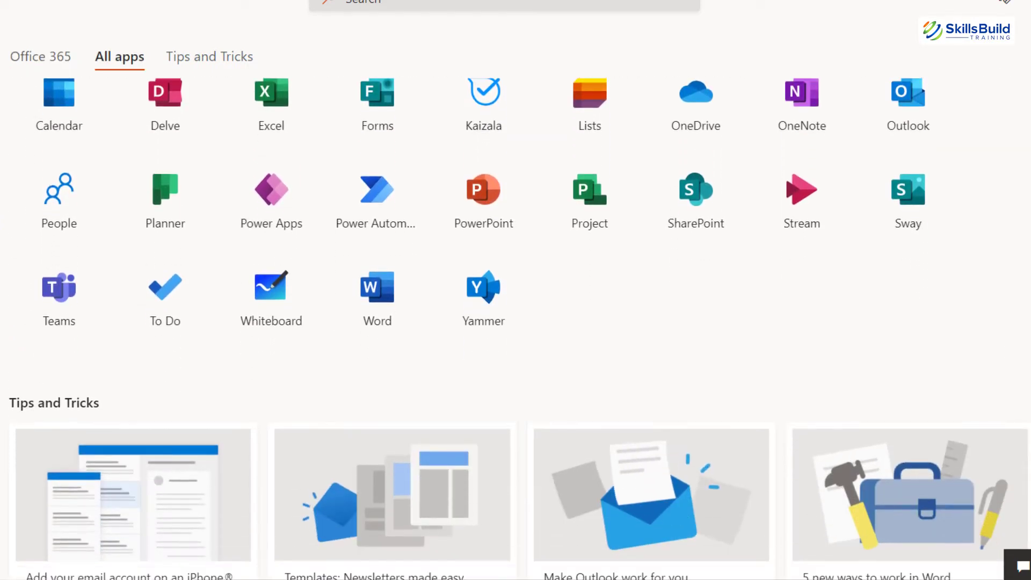
pyautogui.scroll(-2, 517, 343)
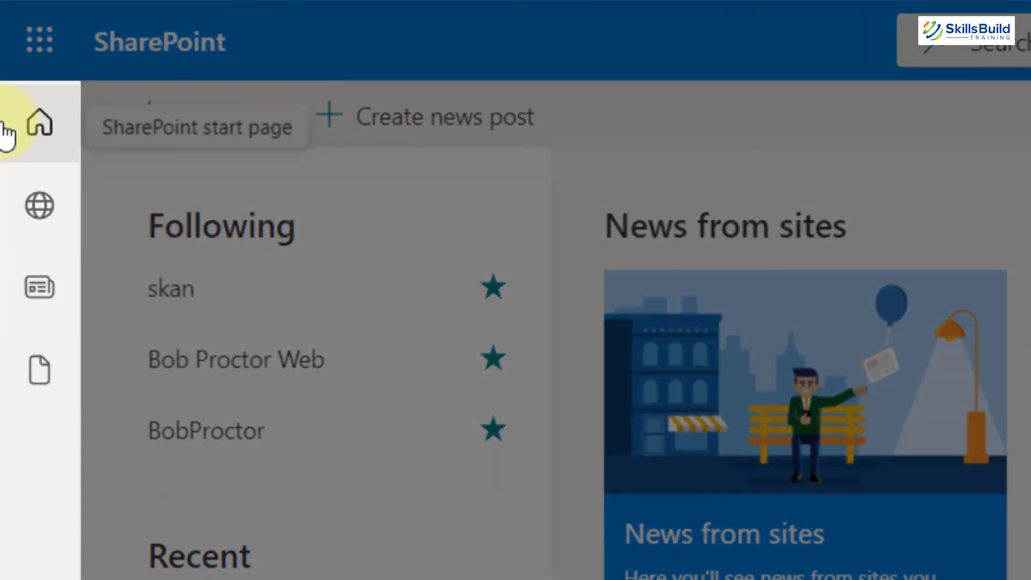
# Look through My Sites, My News and My Files in SharePoint, and return to the start page.
pyautogui.click(40, 208)
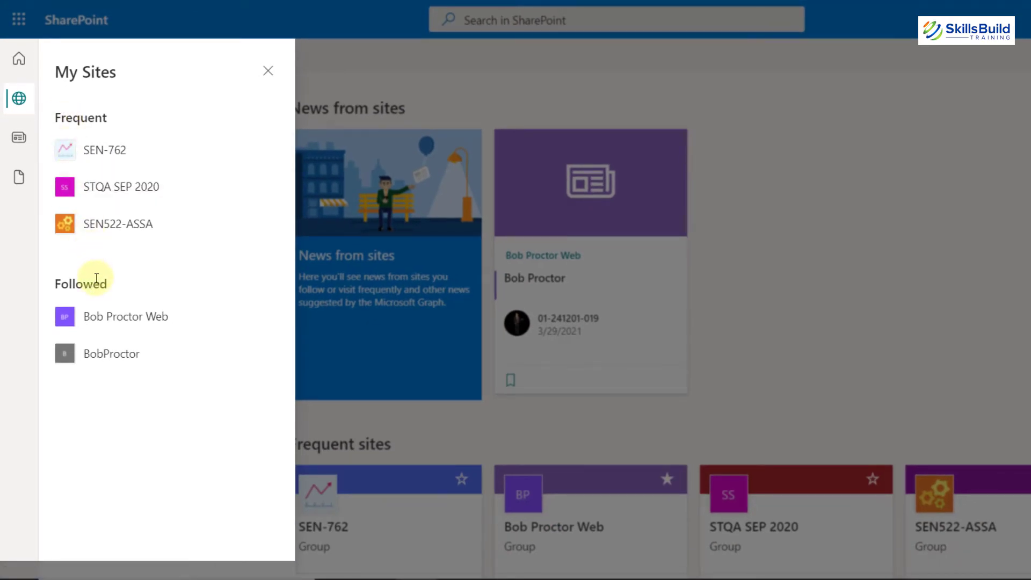
pyautogui.click(21, 139)
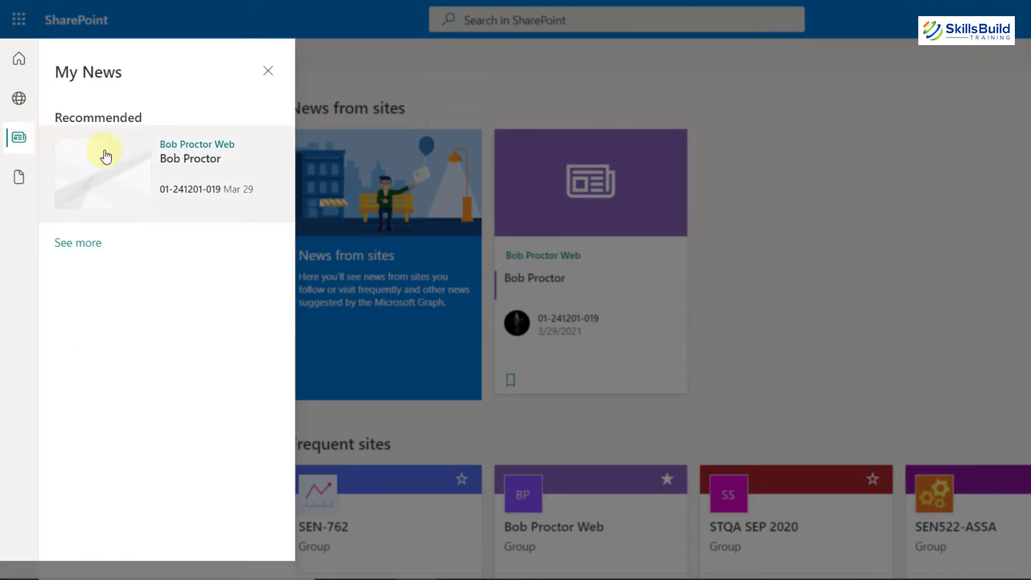
pyautogui.click(21, 188)
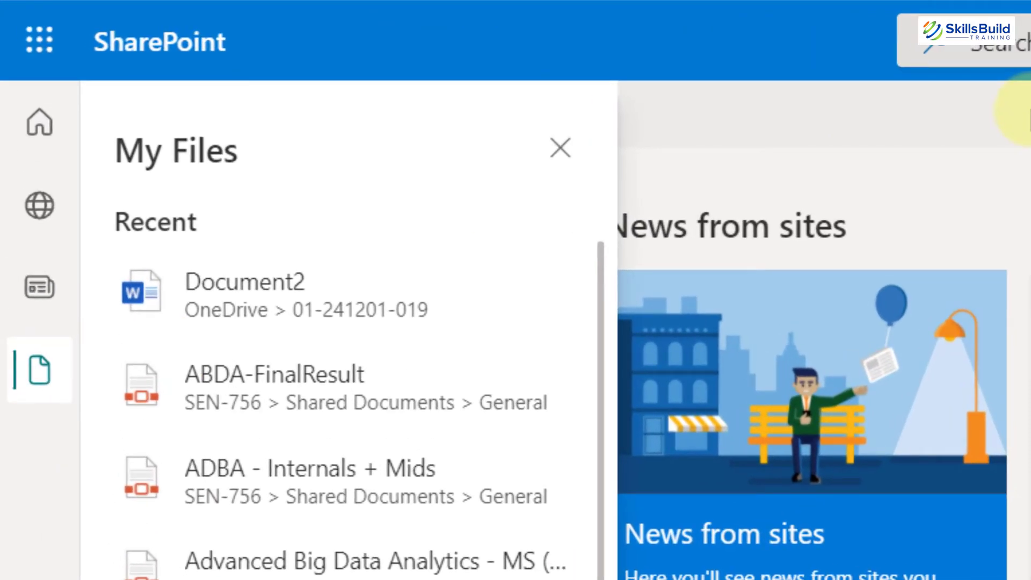
pyautogui.click(31, 124)
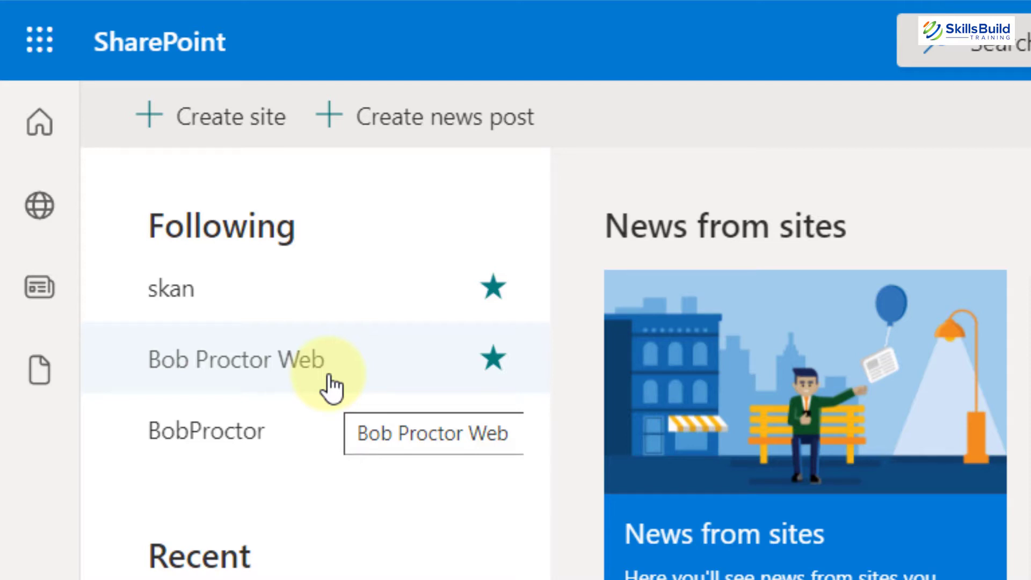
# Review the followed, recent and frequent sites on the start page, and try the follow star on the SEN-762 site.
pyautogui.scroll(-8, 272, 376)
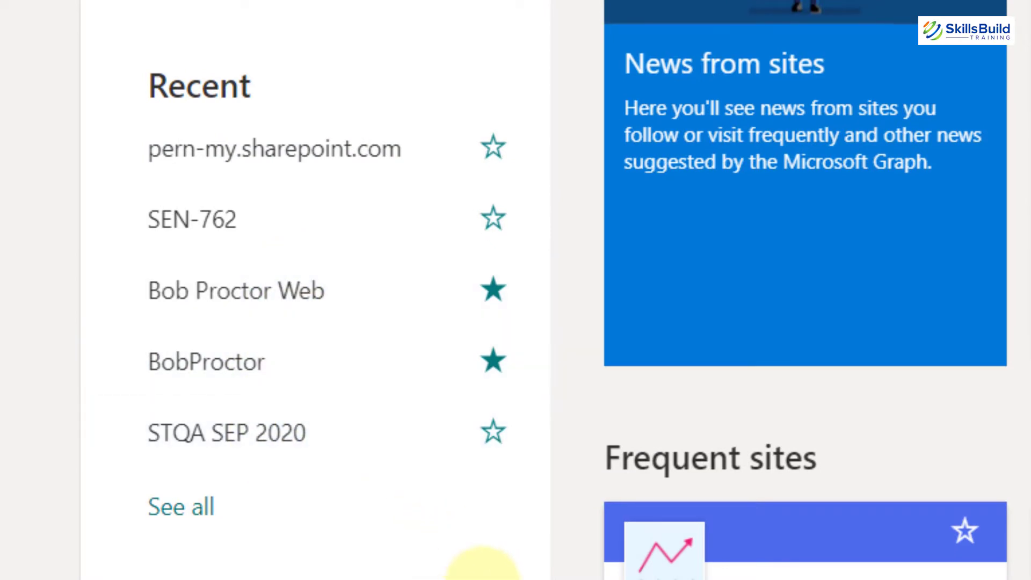
pyautogui.scroll(-3, 481, 564)
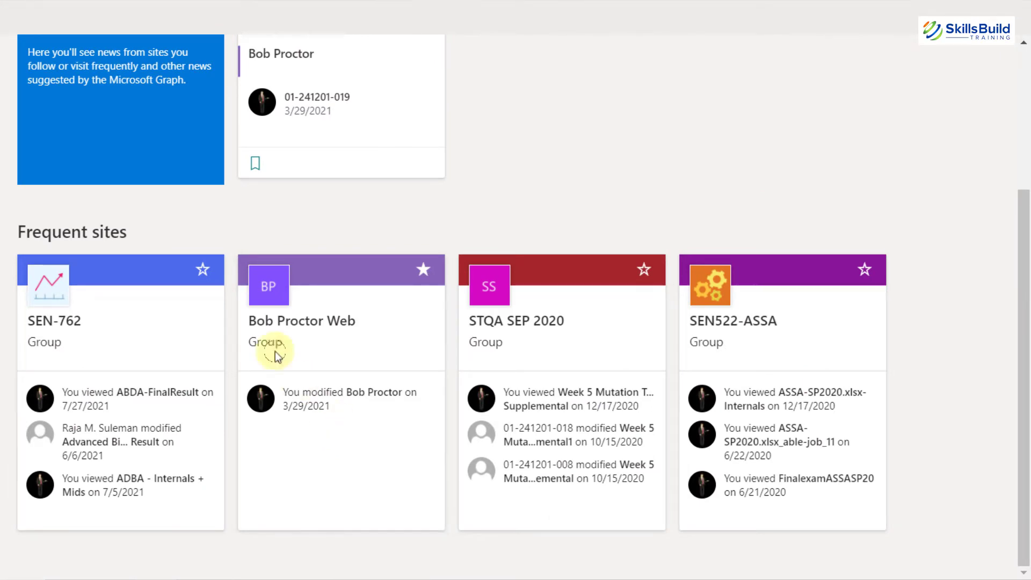
pyautogui.click(204, 275)
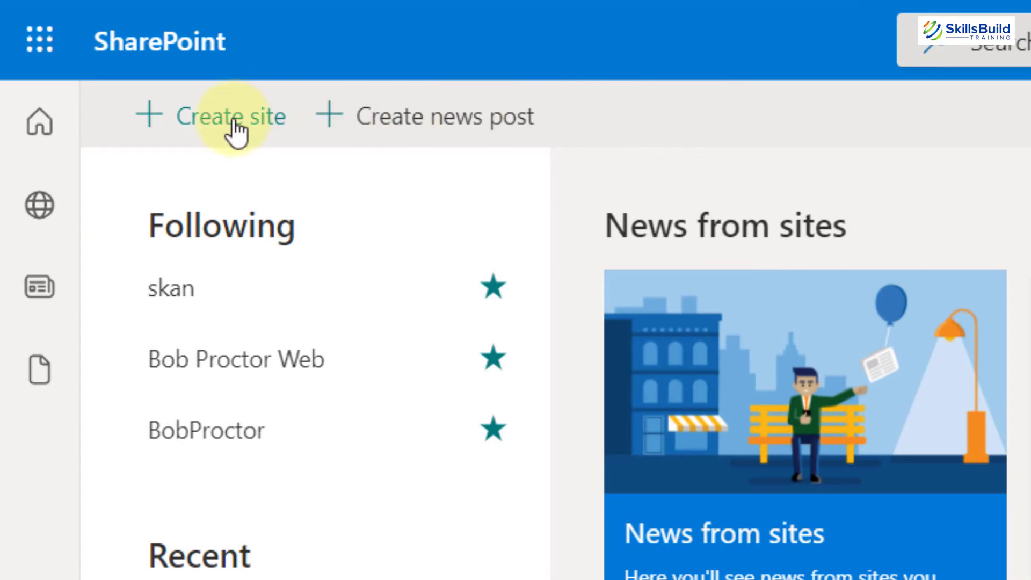
# Start creating a new team site and name it "Skills Build Training".
pyautogui.click(196, 120)
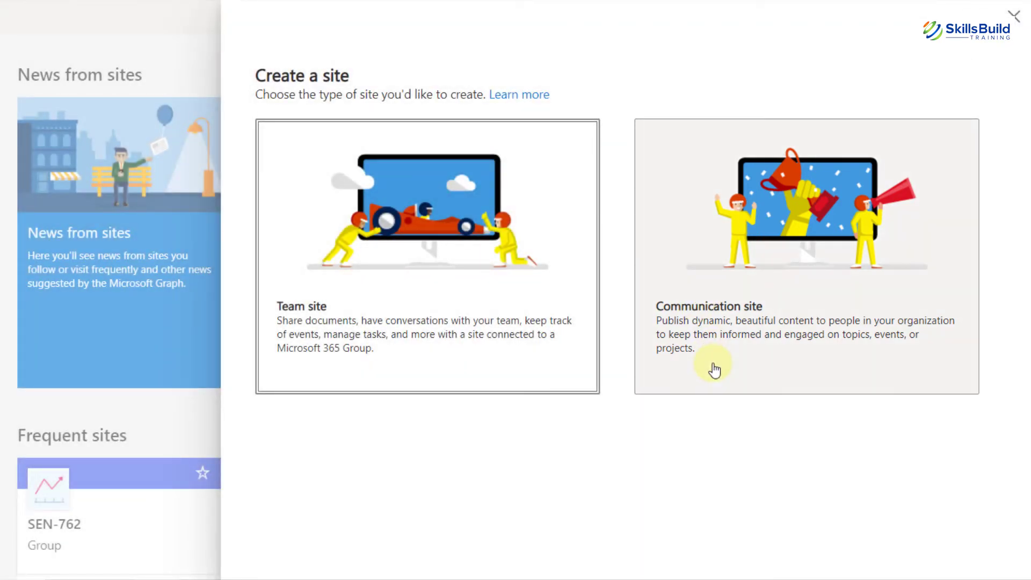
pyautogui.click(441, 374)
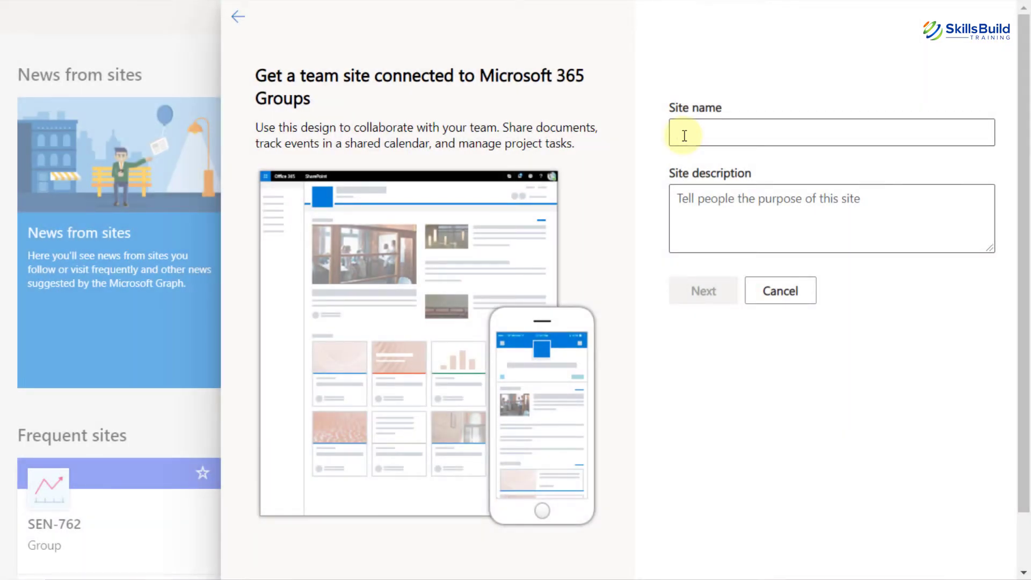
pyautogui.write('Skills Build Training')
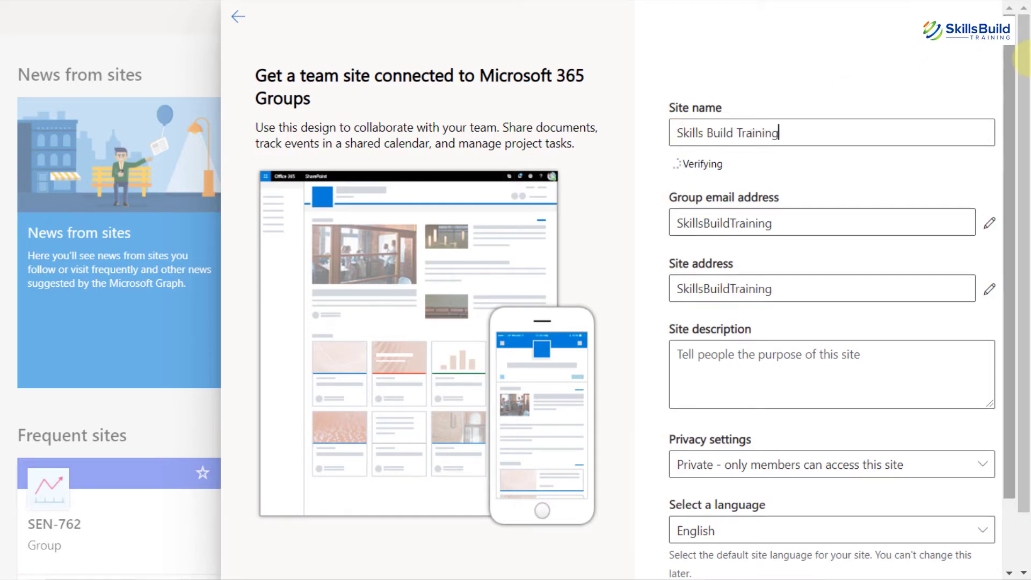
# Enter the site description "This site is about giving folk information about different technologies.".
pyautogui.scroll(-1, 819, 147)
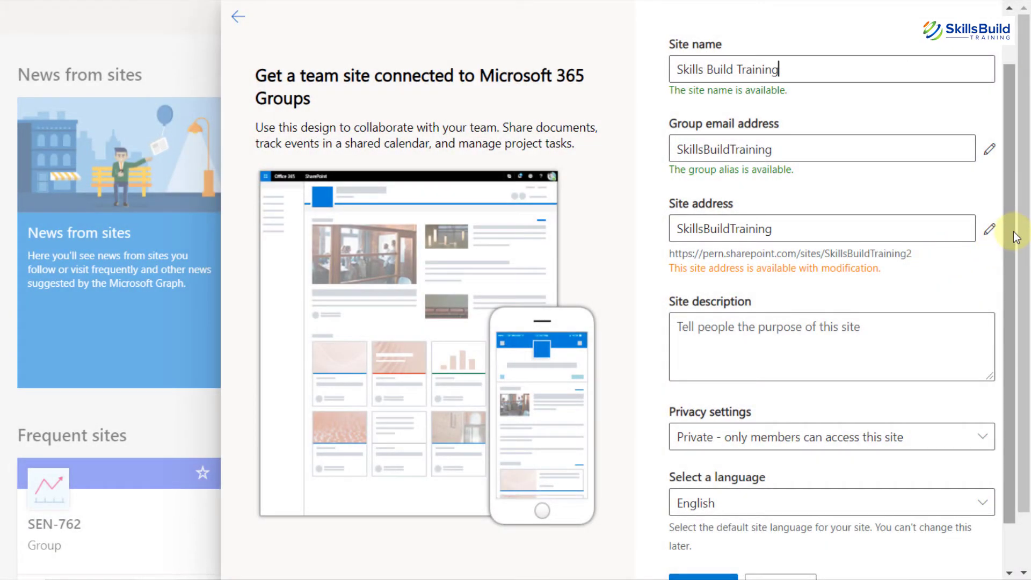
pyautogui.scroll(-1, 782, 290)
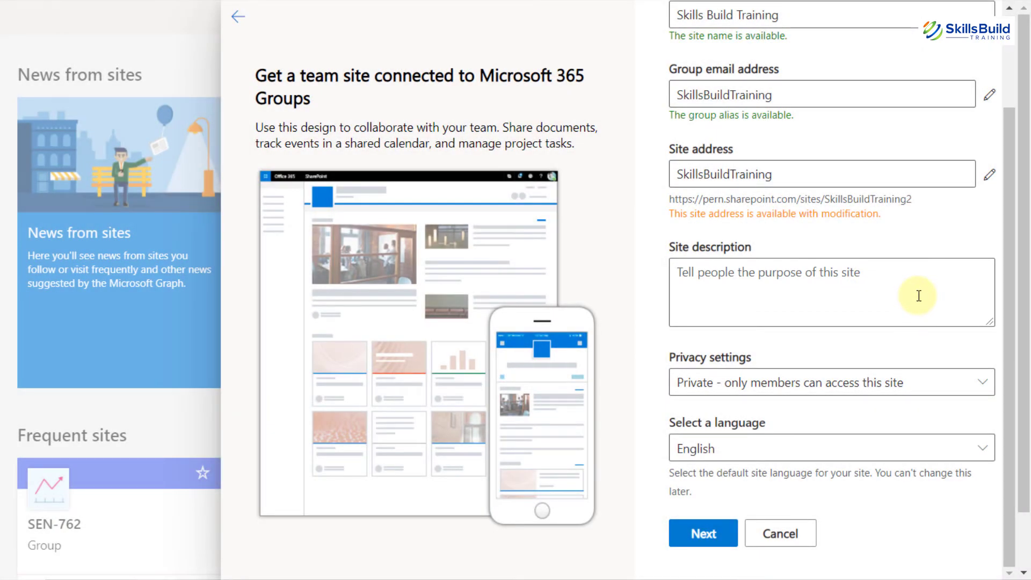
pyautogui.click(894, 280)
pyautogui.write('This site is about giving folk information about different technologies.')
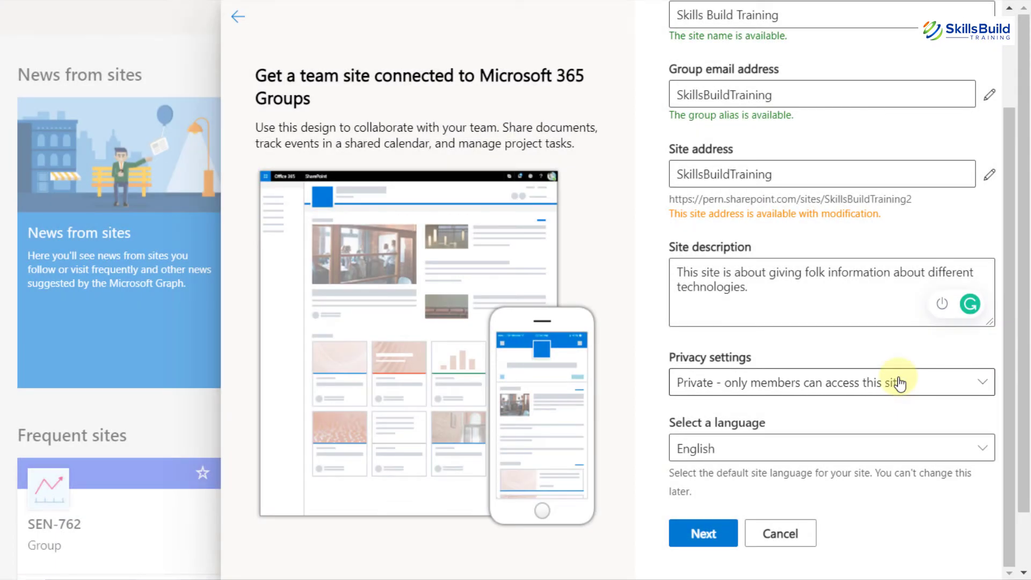
# Set the site's privacy to Public with English as the language, and continue to the group members page.
pyautogui.click(983, 382)
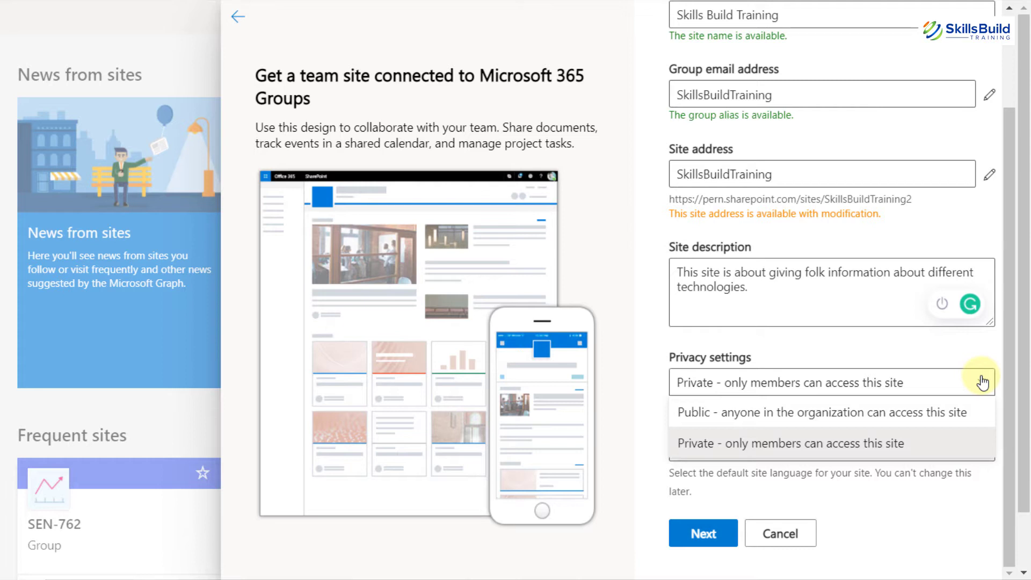
pyautogui.click(952, 436)
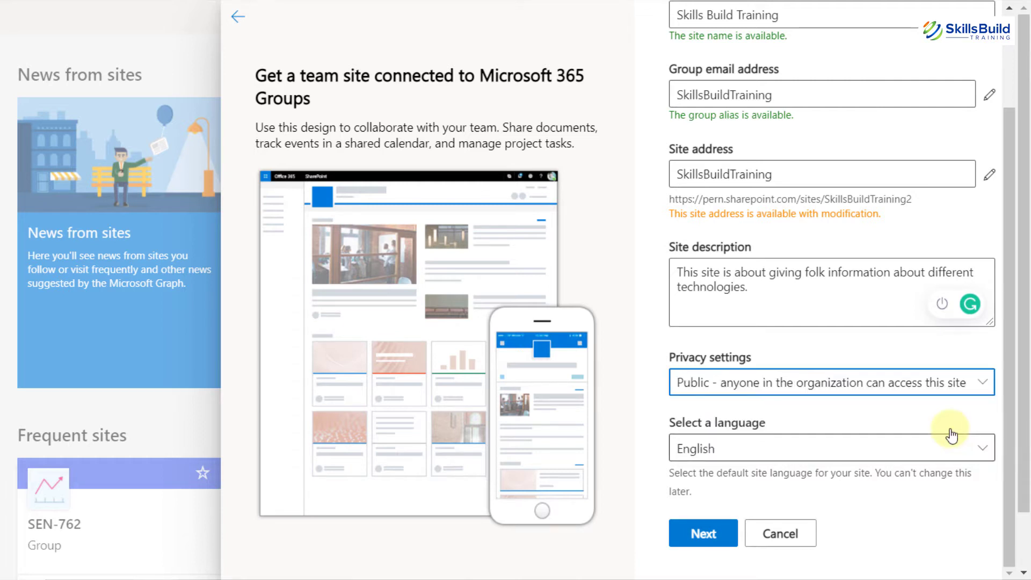
pyautogui.click(978, 456)
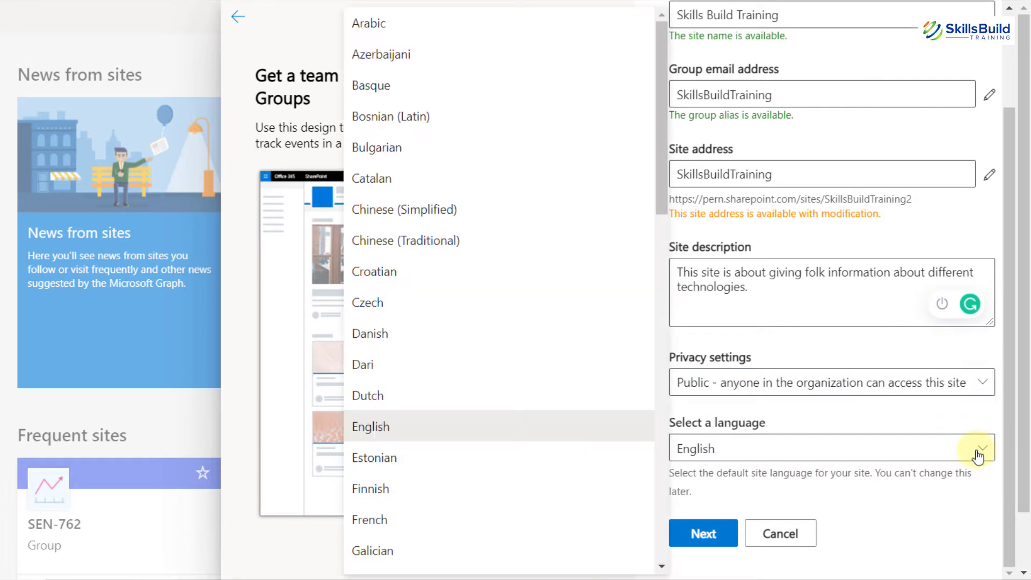
pyautogui.click(965, 504)
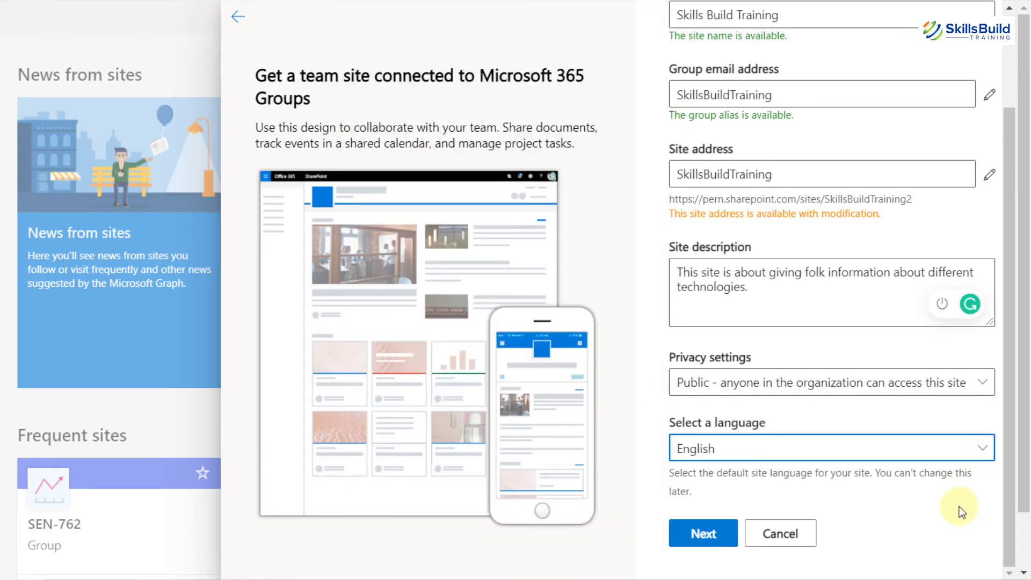
pyautogui.click(723, 534)
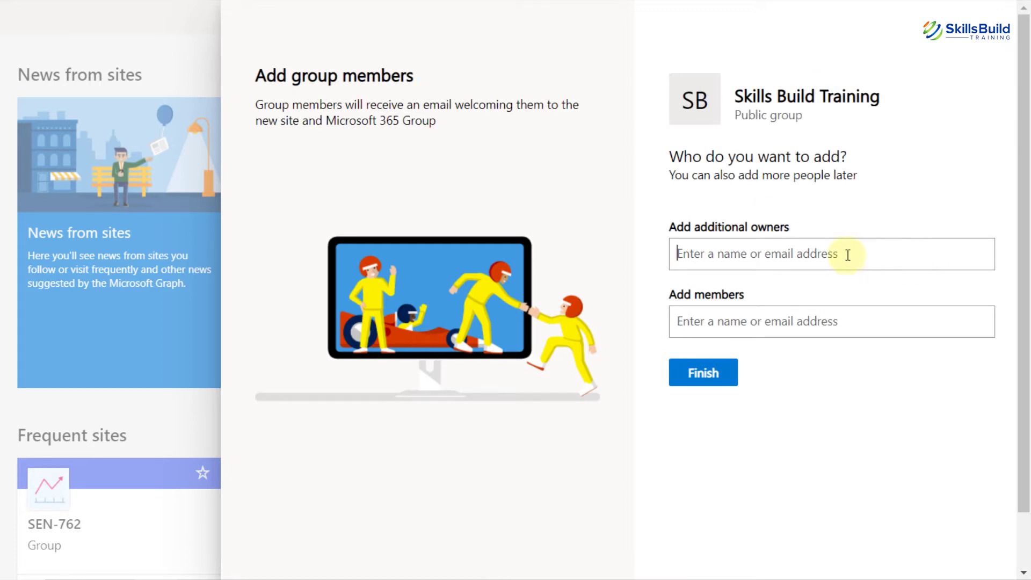
# Add an additional owner by name and finish creating the team site.
pyautogui.write('Zubair')
pyautogui.click(840, 294)
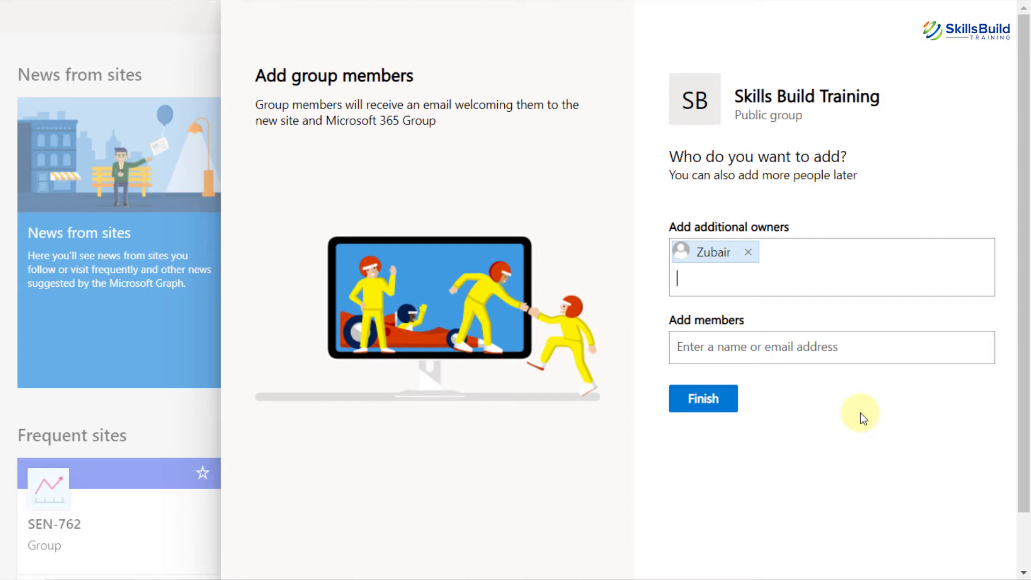
pyautogui.click(717, 407)
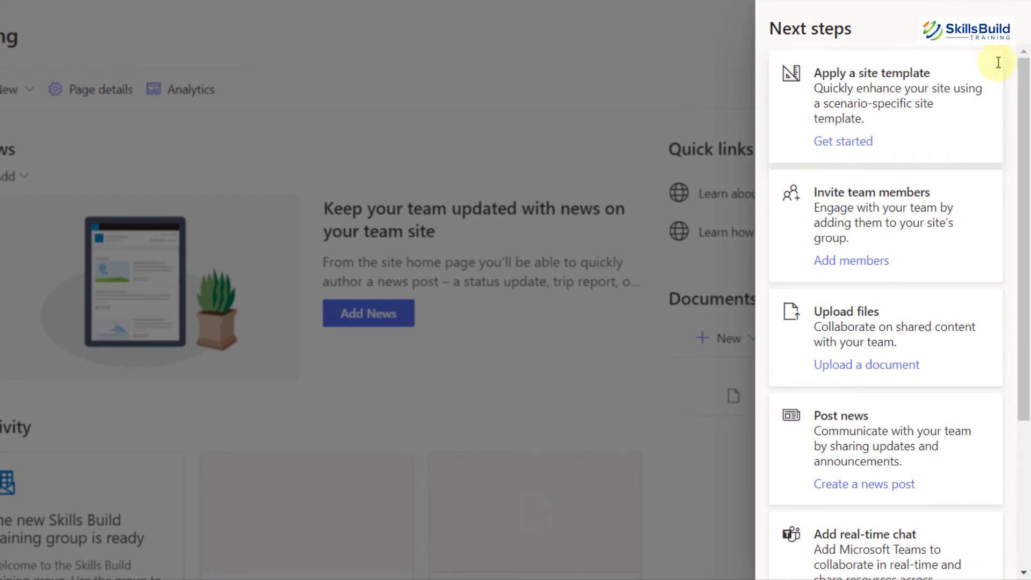
# Review the suggested next steps for the new team site from start to end, and close them.
pyautogui.moveTo(1026, 120); pyautogui.dragTo(1027, 290)
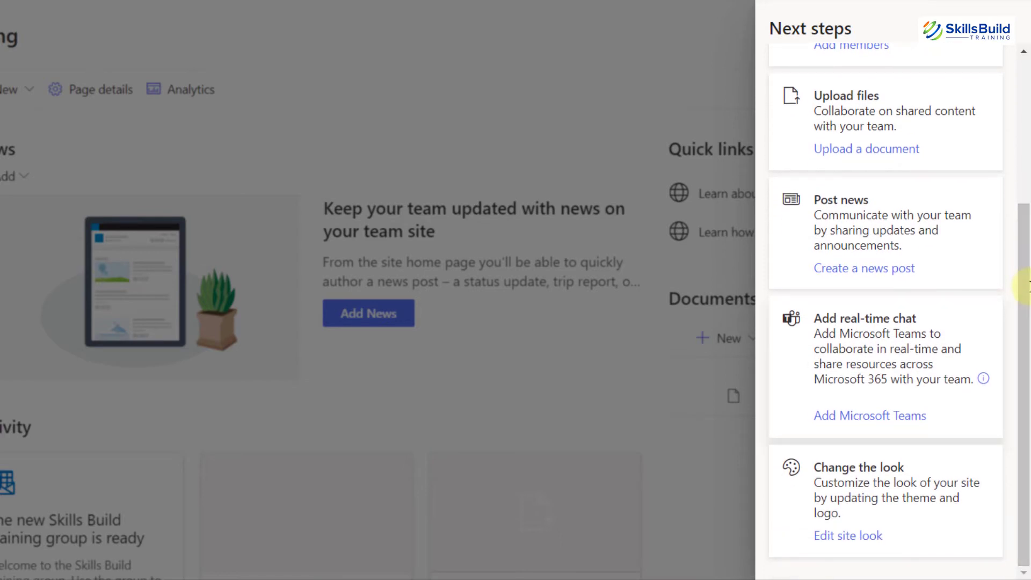
pyautogui.scroll(3, 1028, 293)
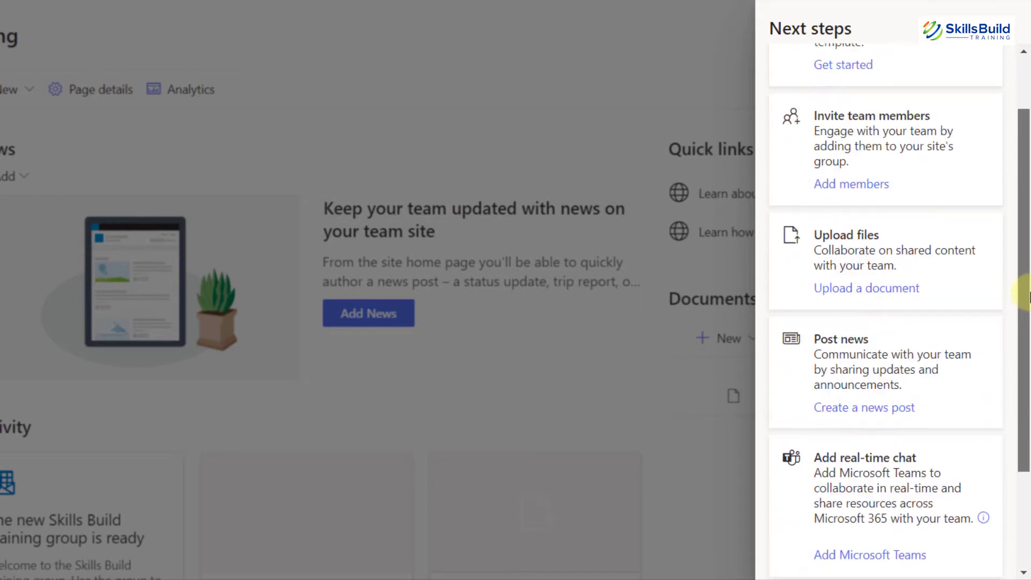
pyautogui.moveTo(1028, 295); pyautogui.dragTo(1026, 191)
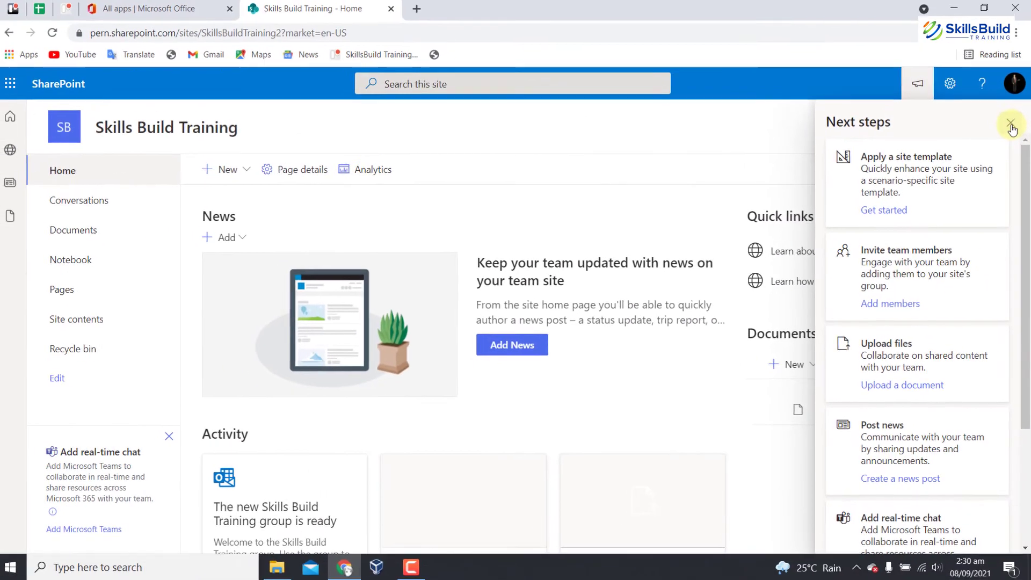
pyautogui.click(1004, 33)
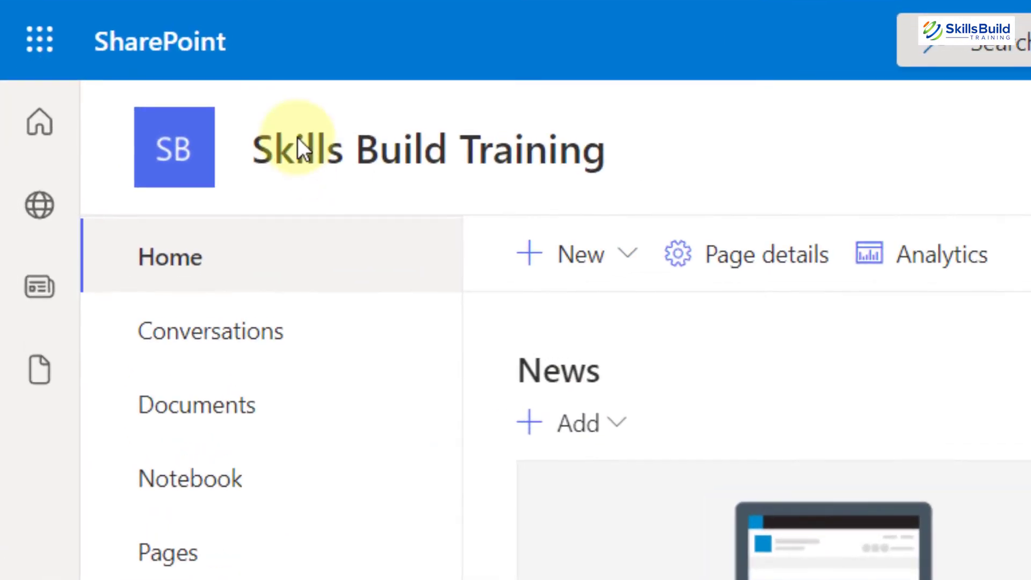
# Examine the Skills Build Training group card, including its description, members, apps and email sections.
pyautogui.moveTo(299, 150)
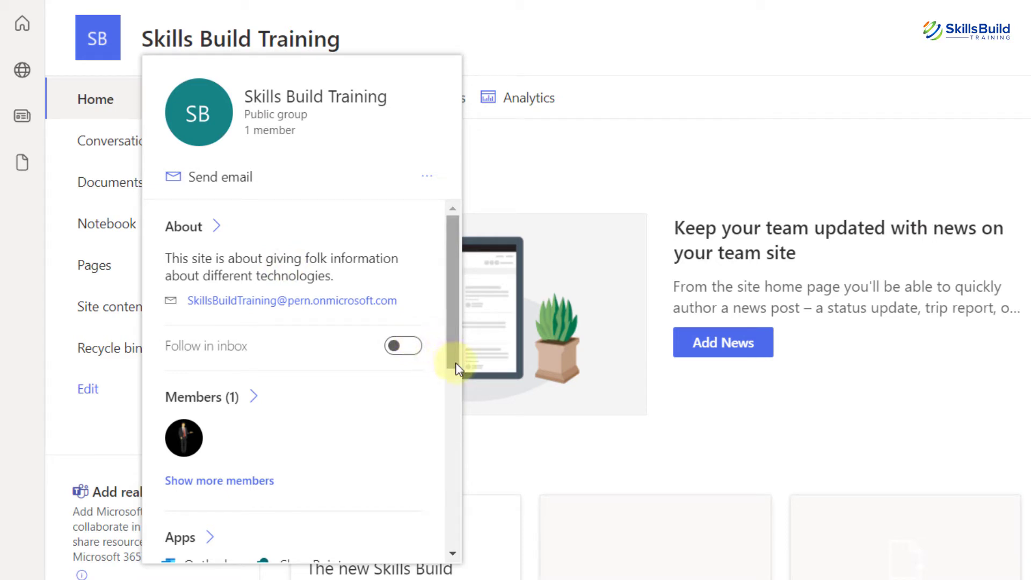
pyautogui.scroll(-5, 455, 362)
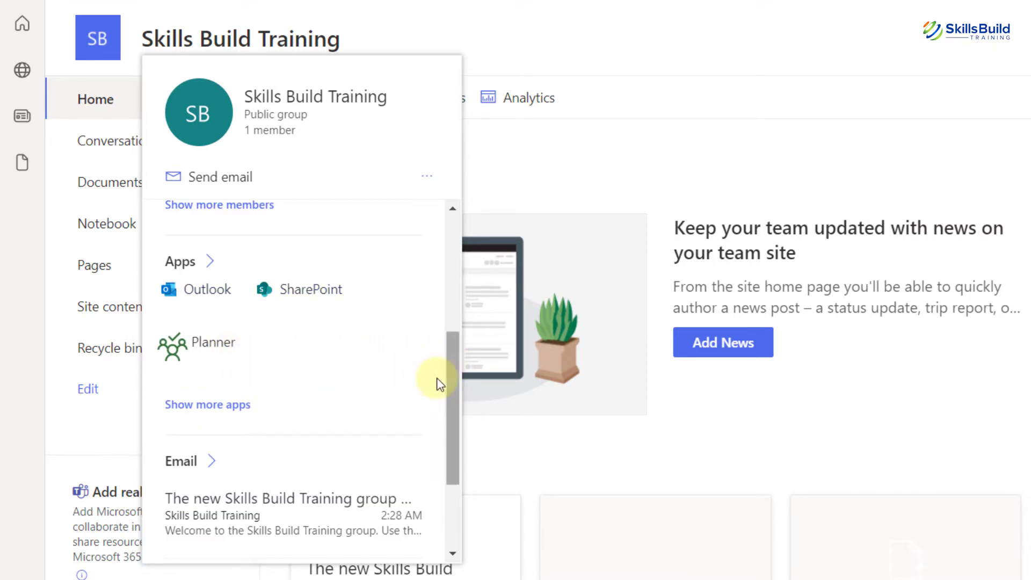
pyautogui.scroll(-3, 436, 382)
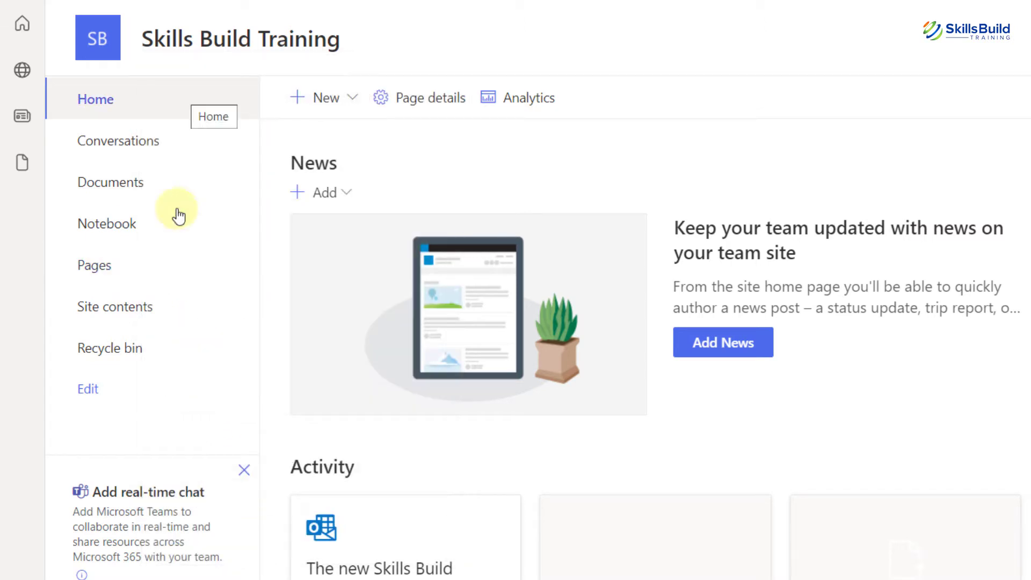
# Visit the site's Conversations, then open the Documents library and look through its additional commands and view options.
pyautogui.click(180, 151)
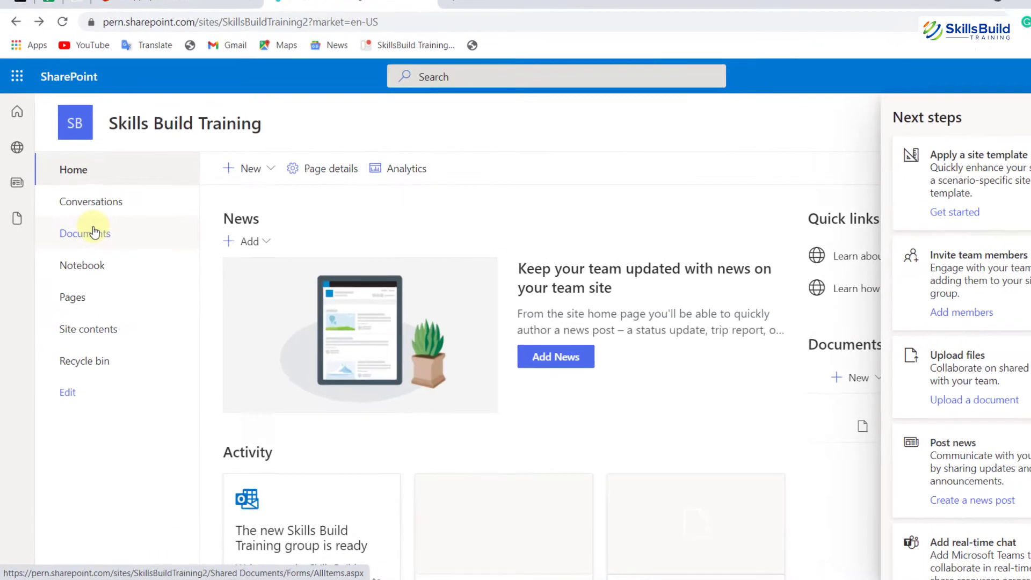
pyautogui.click(99, 230)
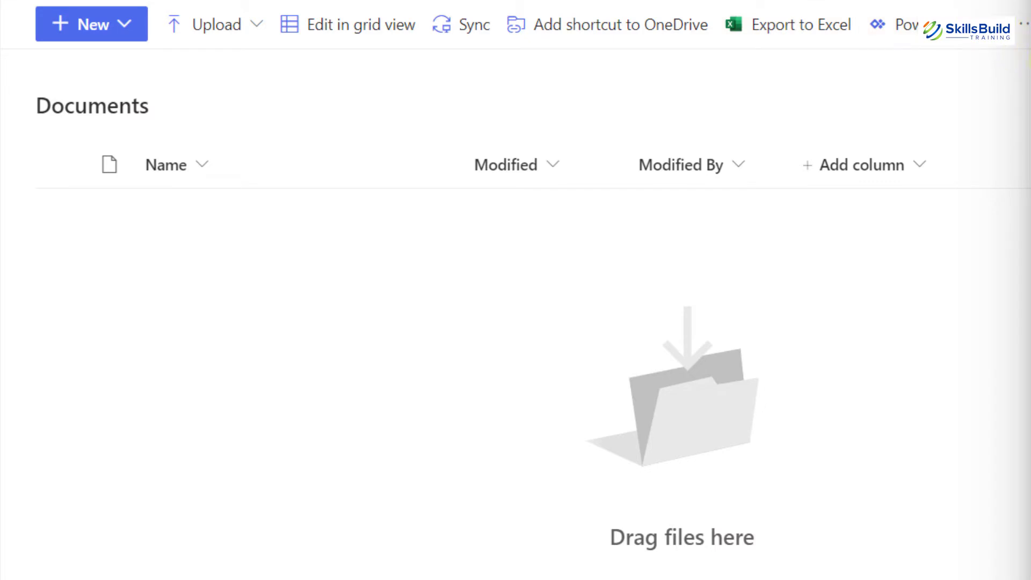
pyautogui.click(1025, 24)
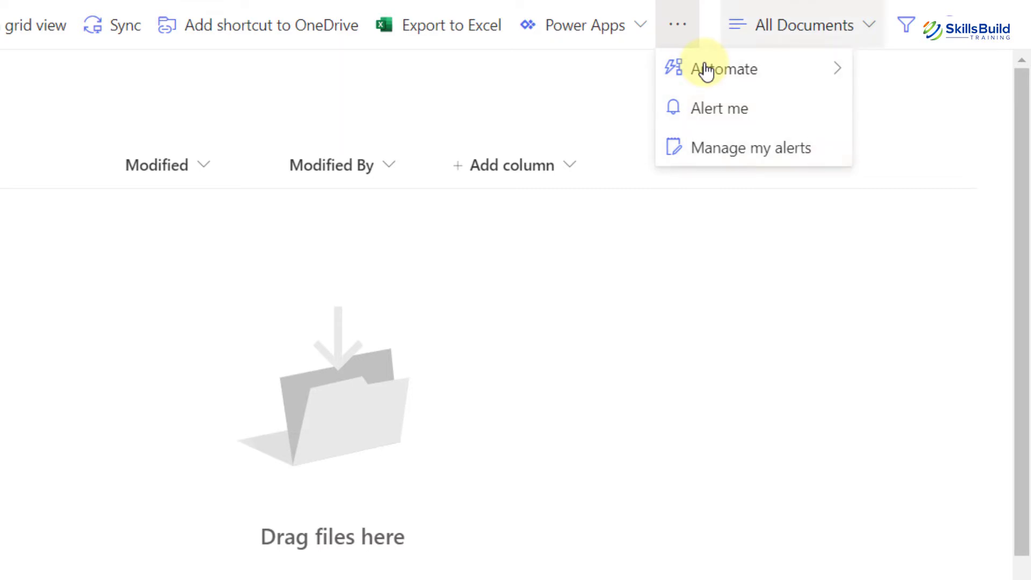
pyautogui.click(878, 43)
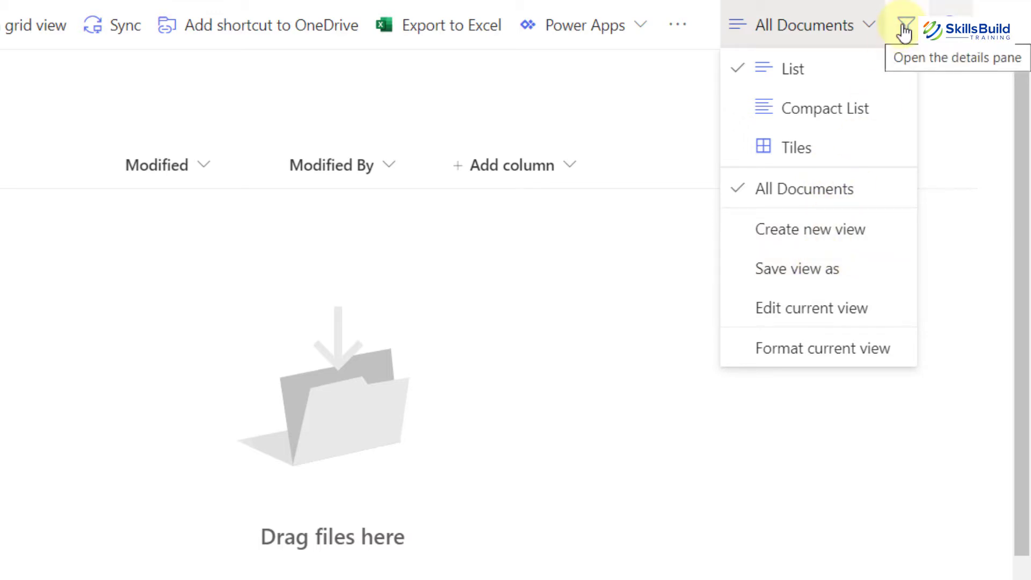
pyautogui.click(981, 30)
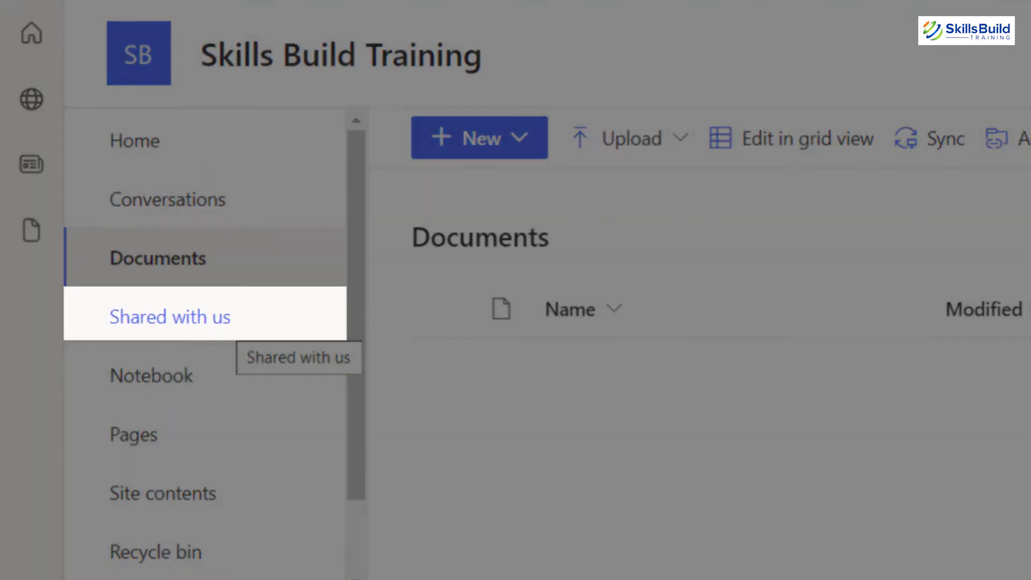
# Open the Shared with us section and the site's Notebook, dismissing the notebook's What's New notice.
pyautogui.click(231, 322)
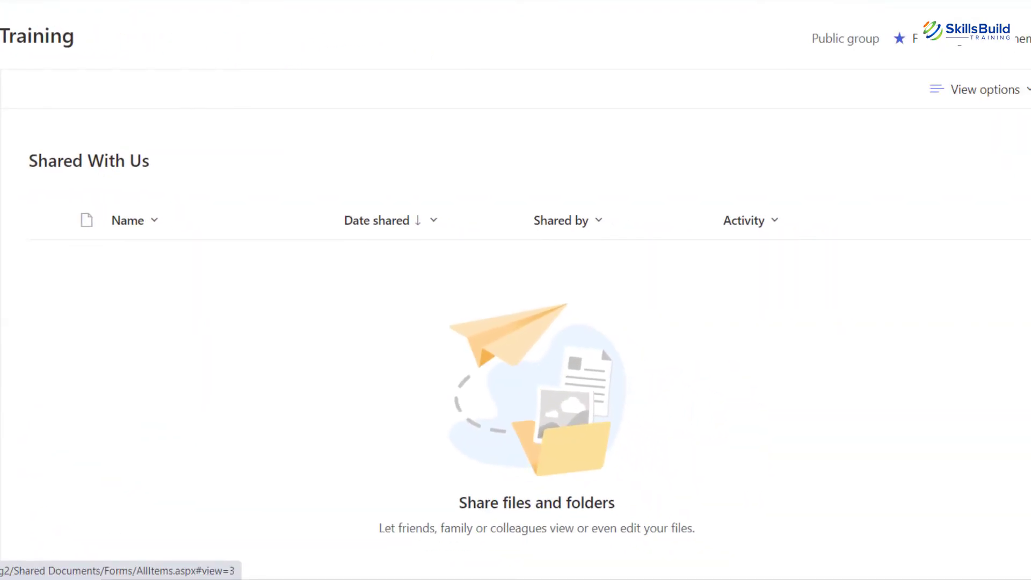
pyautogui.click(127, 326)
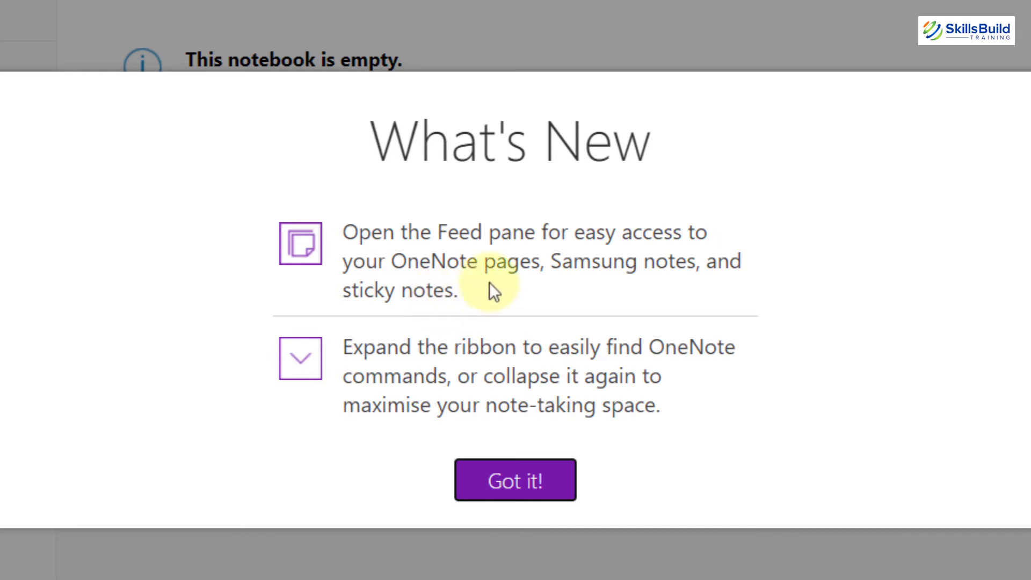
pyautogui.press('Return')
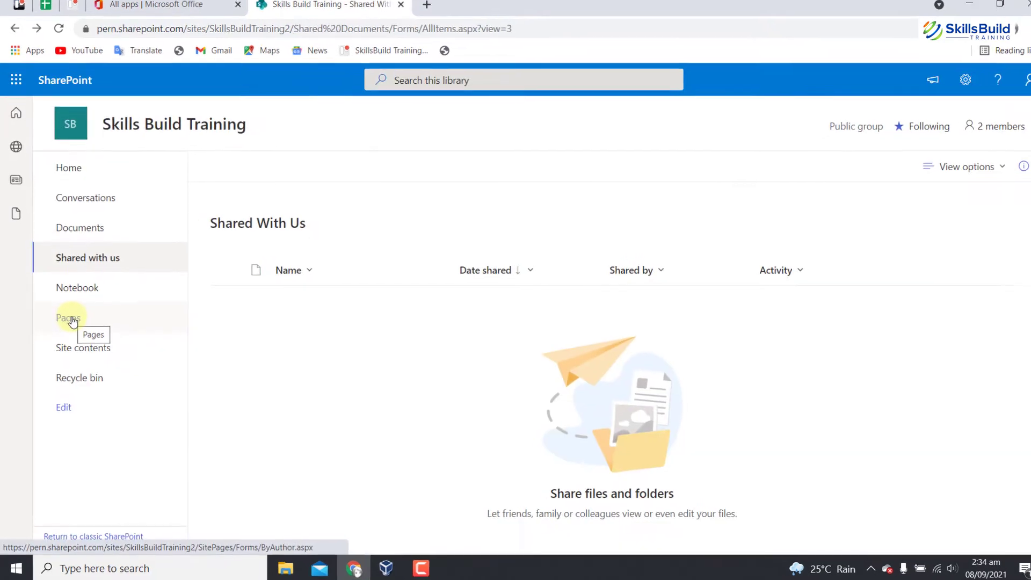
# Visit the site's Pages, Site contents and Recycle bin sections, and return to the site's home page.
pyautogui.click(69, 321)
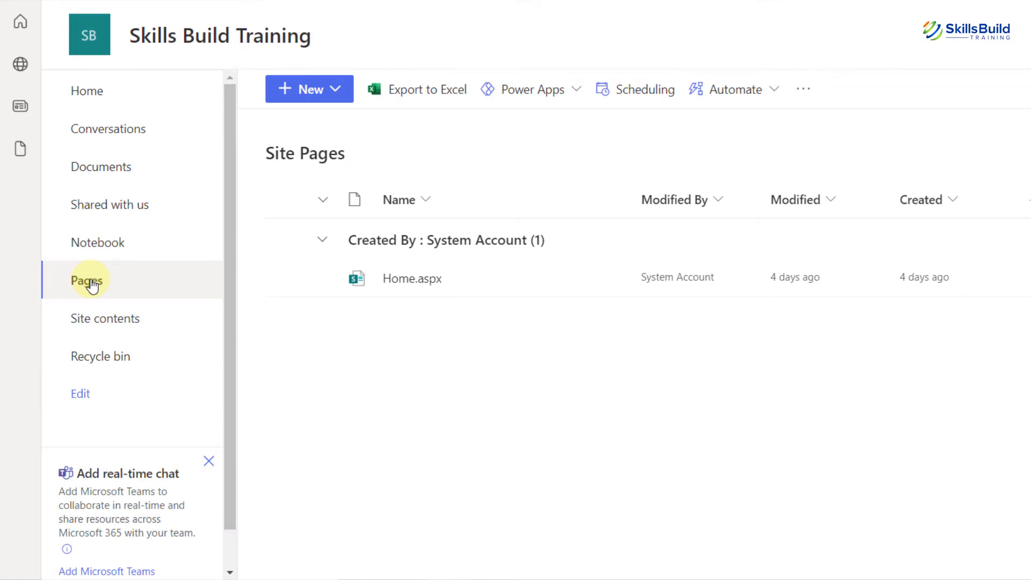
pyautogui.click(102, 322)
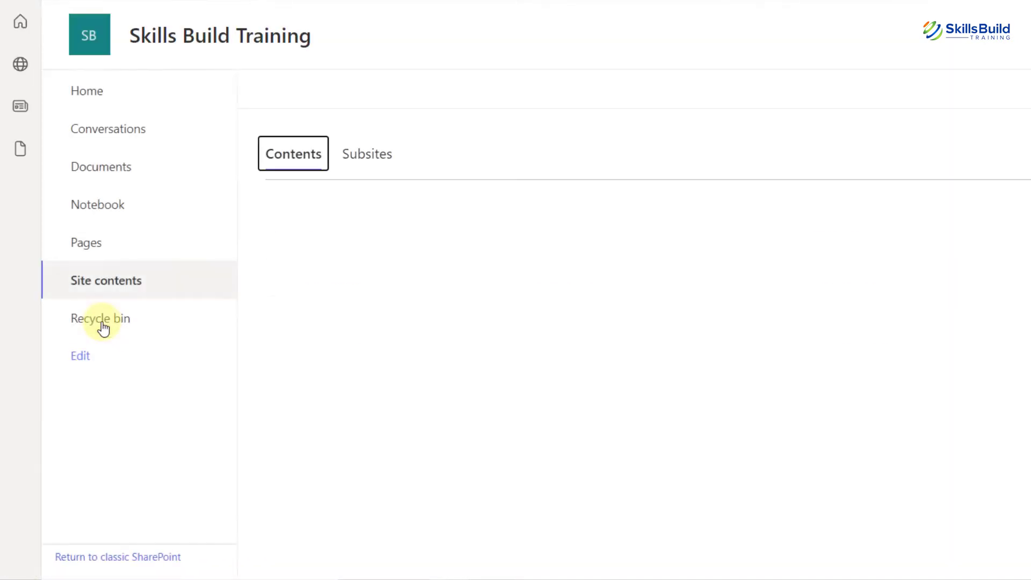
pyautogui.click(103, 326)
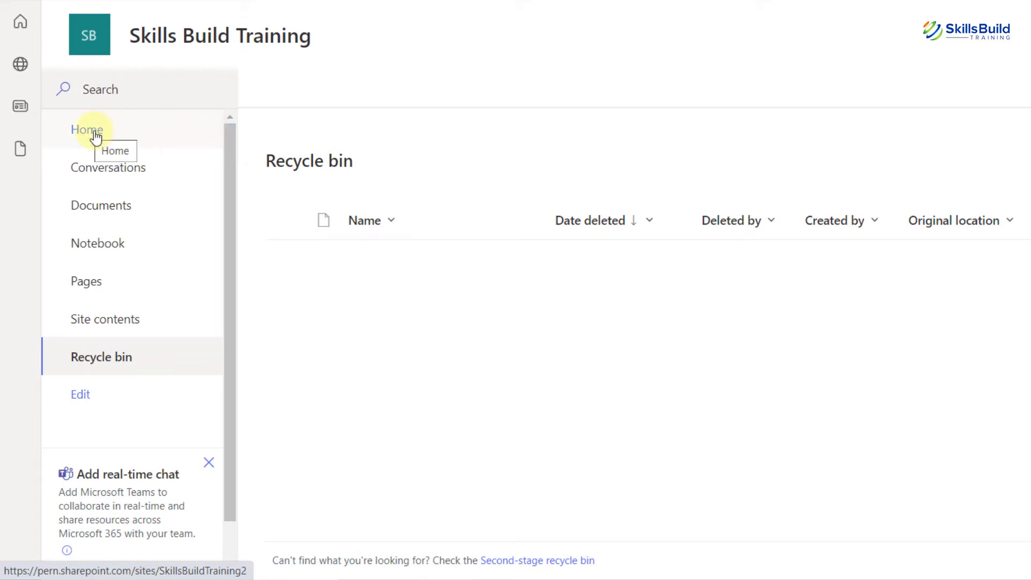
pyautogui.click(94, 39)
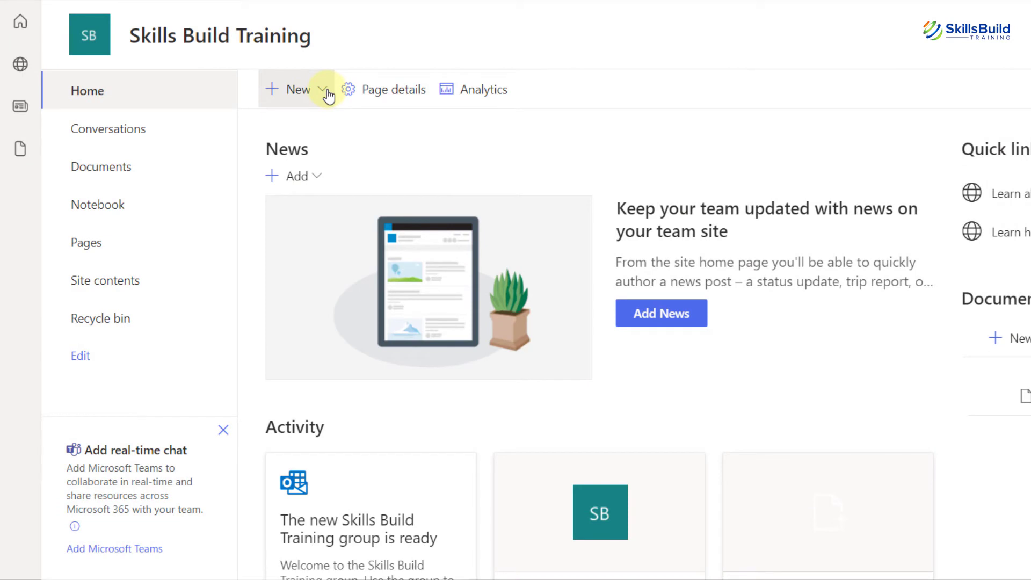
# Look through the new-item types and list templates, then view the blank list form and close it without creating a list.
pyautogui.click(324, 91)
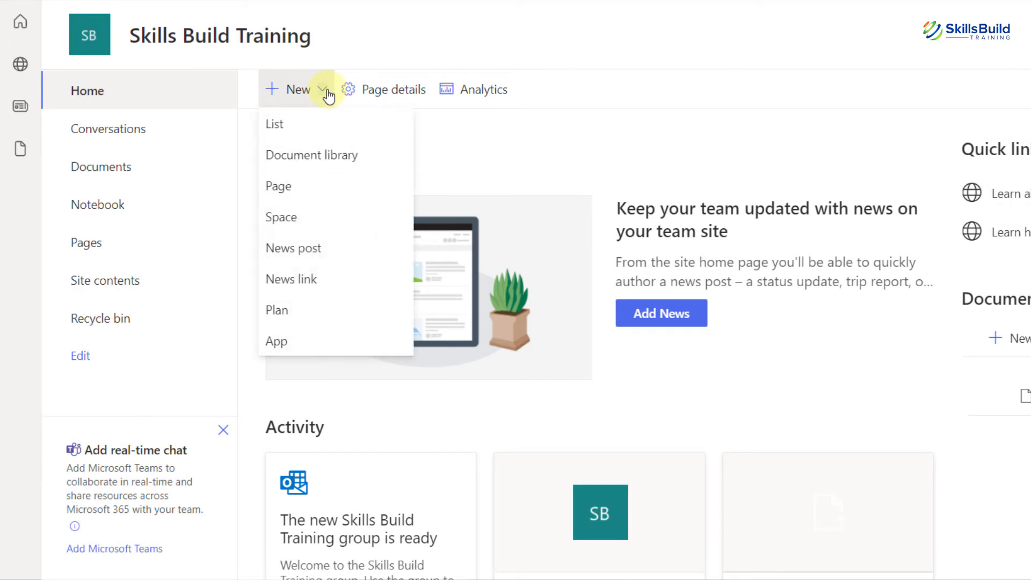
pyautogui.press('Down')
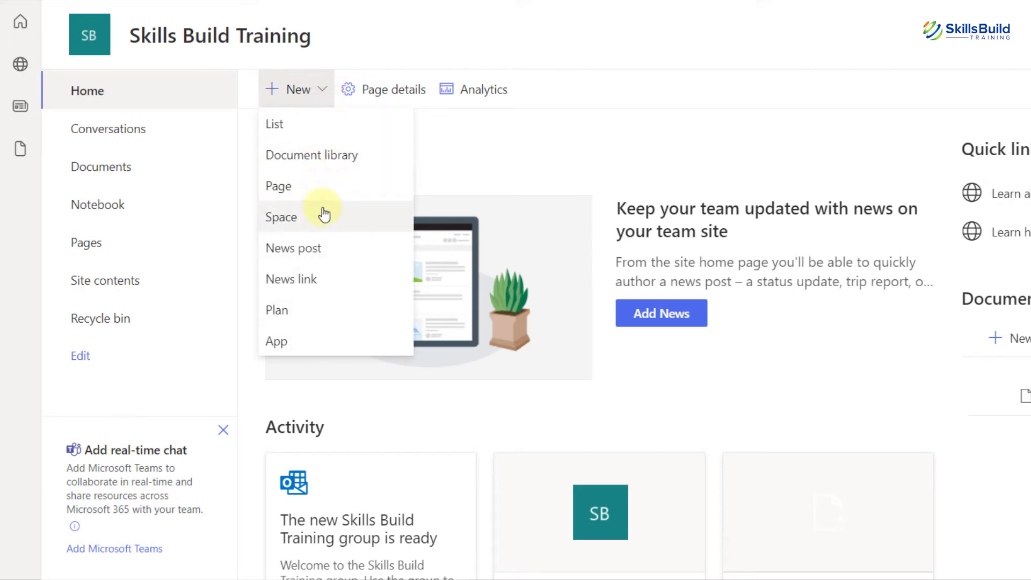
pyautogui.press('Down')
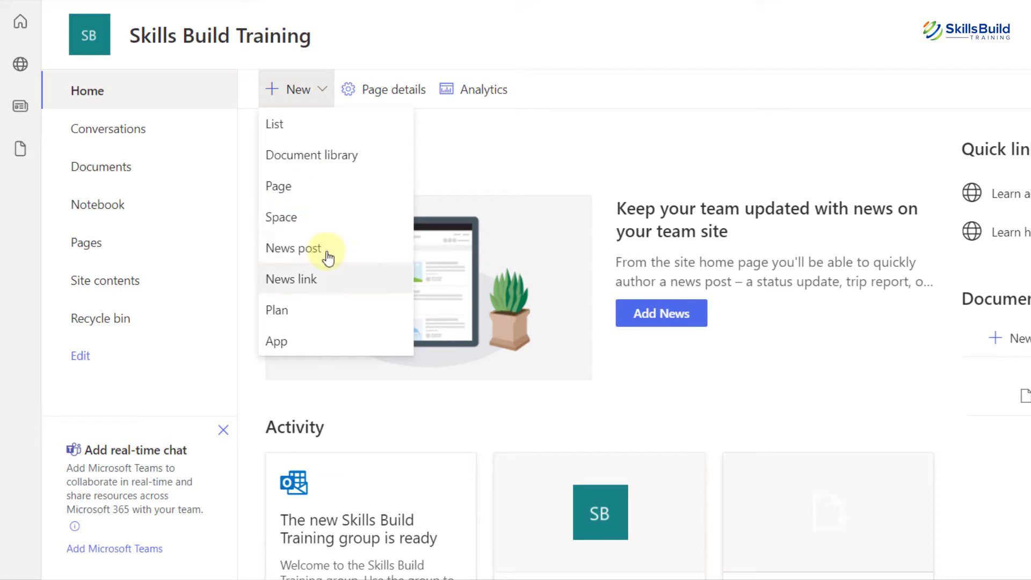
pyautogui.click(304, 126)
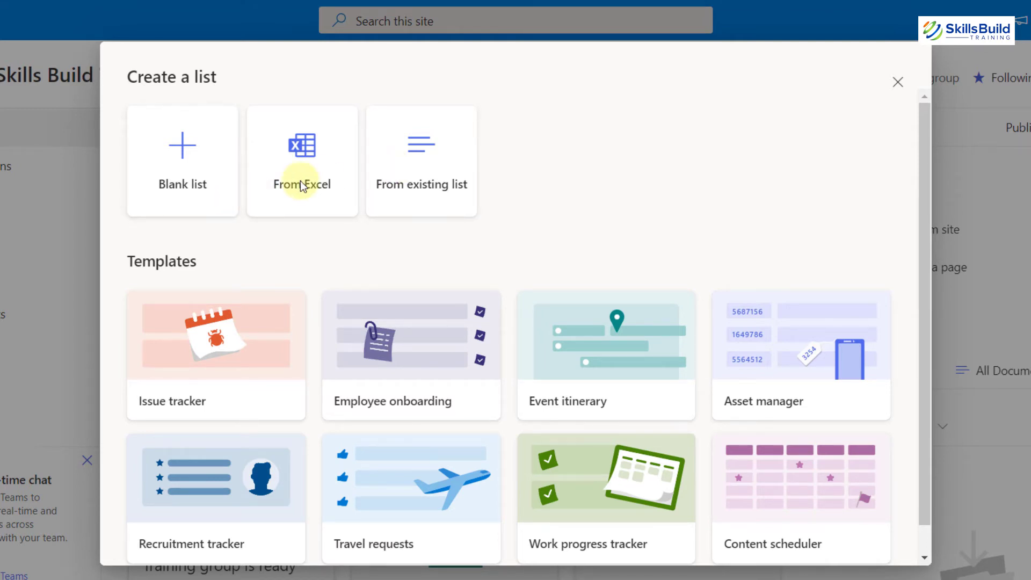
pyautogui.scroll(-1, 214, 156)
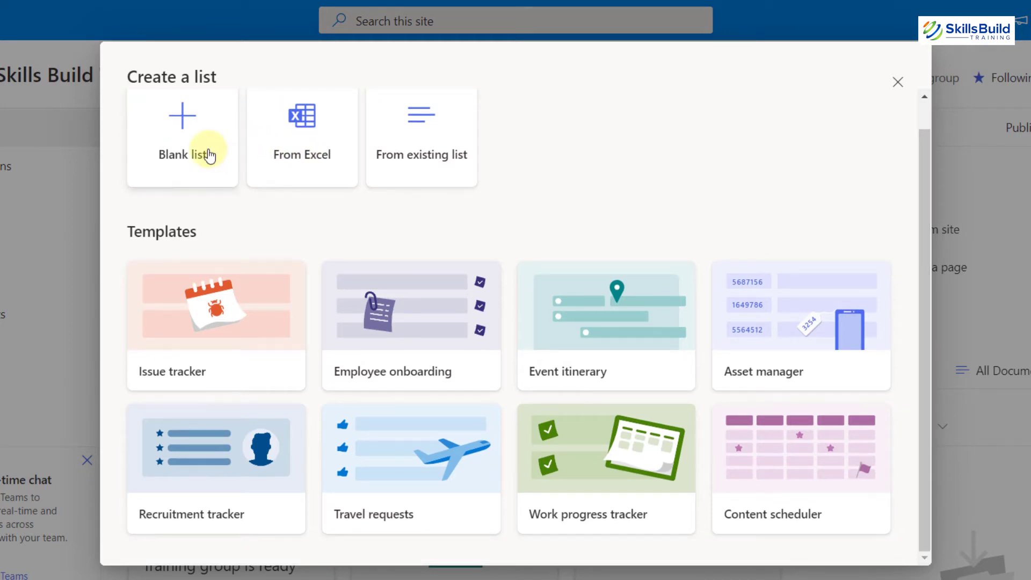
pyautogui.click(208, 155)
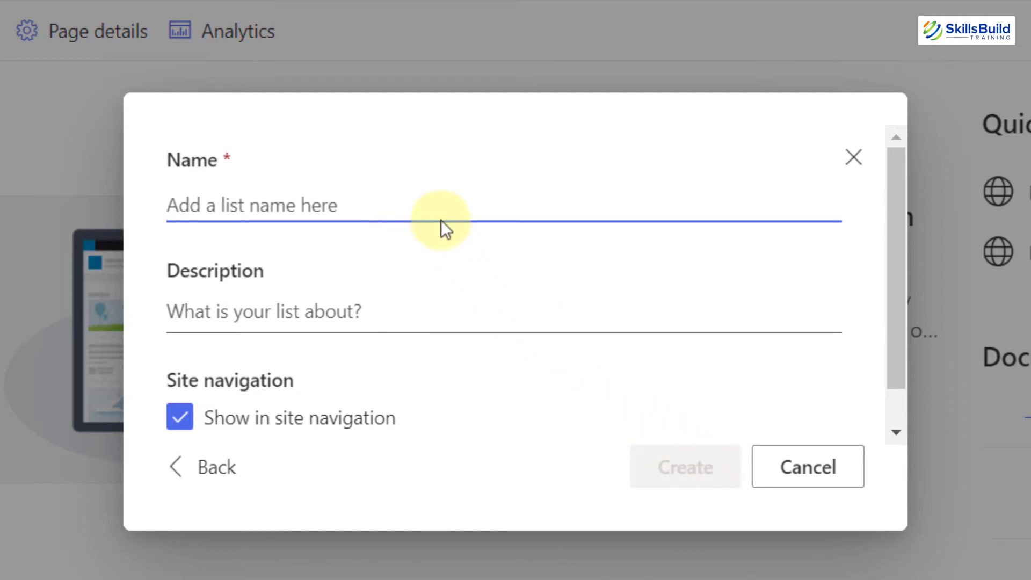
pyautogui.click(855, 157)
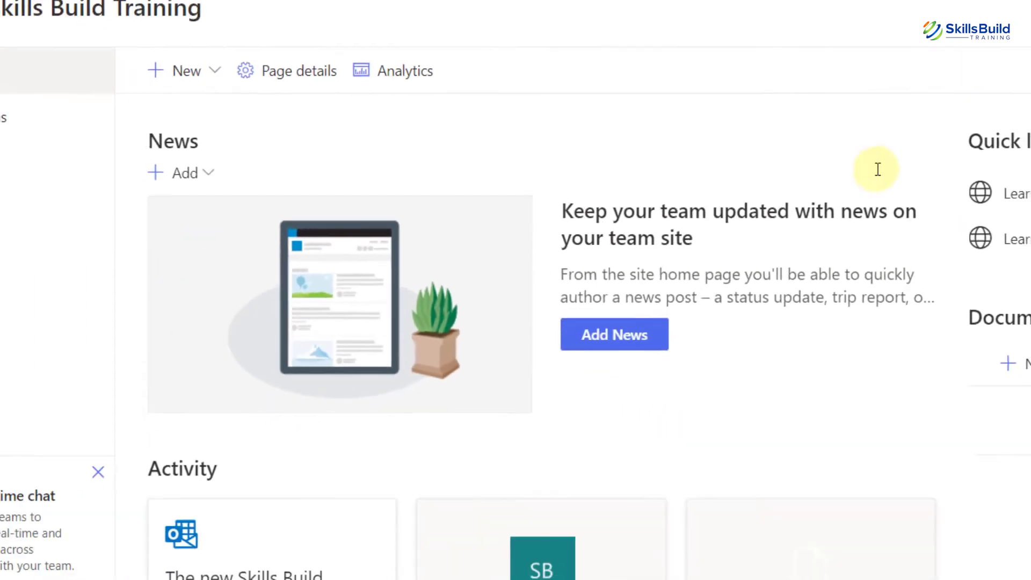
# Look over the new-item options again and view the News, Activity, Quick links and Documents sections of the home page.
pyautogui.click(297, 89)
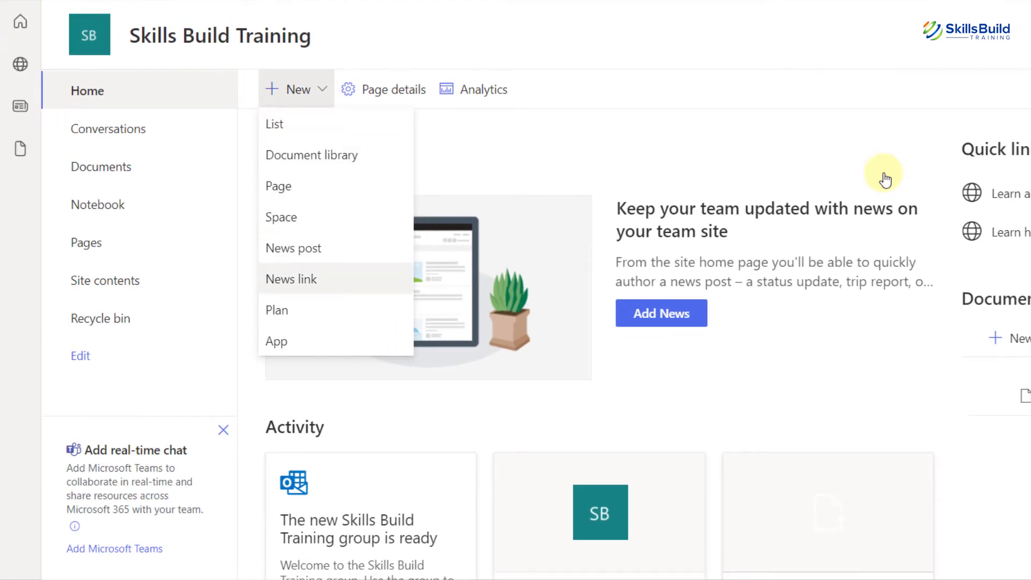
pyautogui.click(388, 100)
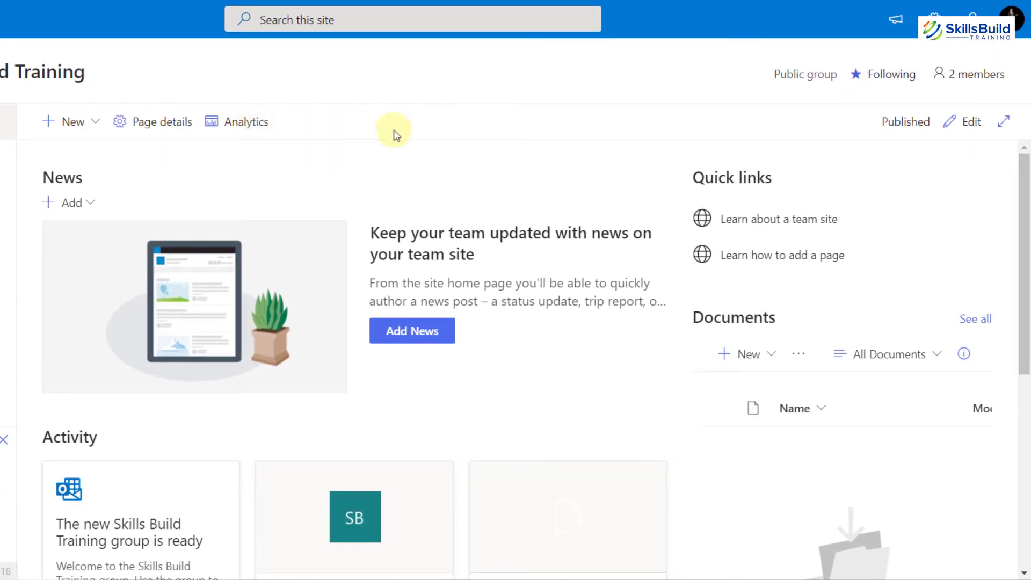
pyautogui.moveTo(1024, 185)
pyautogui.mouseDown()
pyautogui.moveTo(1024, 211)
pyautogui.moveTo(1027, 186)
pyautogui.mouseUp()
pyautogui.scroll(-4, 1025, 188)
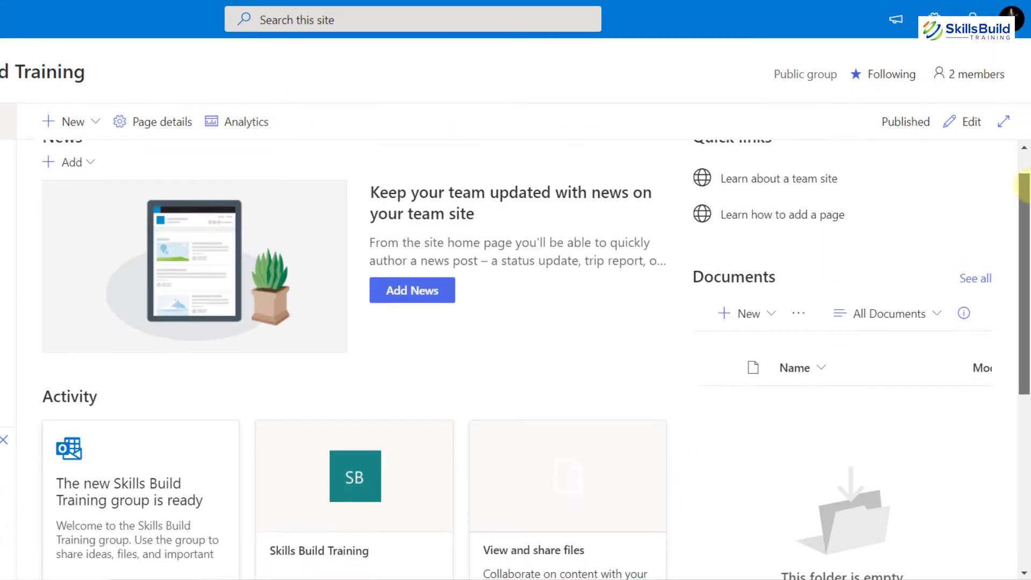
pyautogui.scroll(4, 1026, 195)
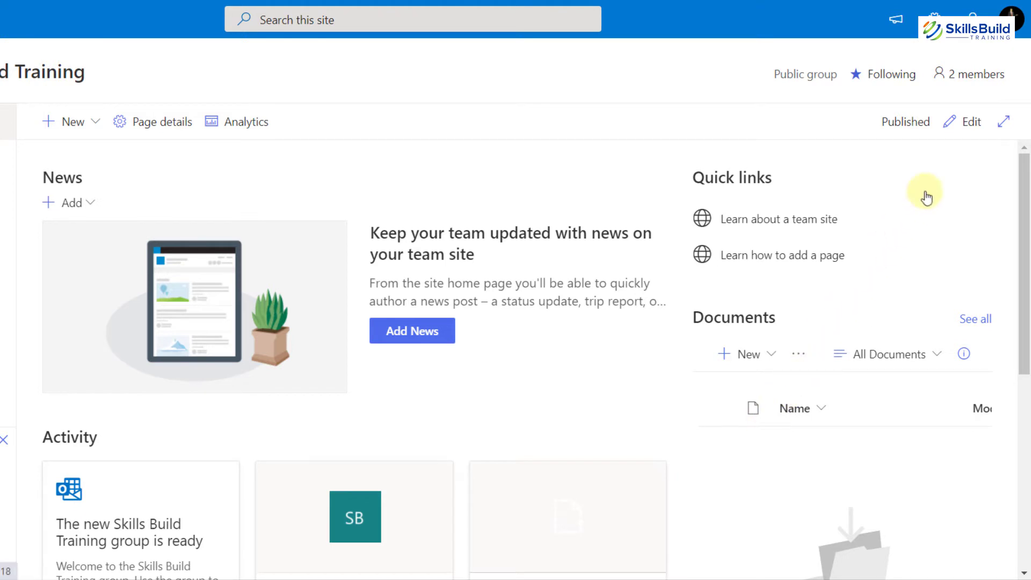
# Try adding a List web part above Quick links in the home page's second column, check its list choices and close its settings.
pyautogui.click(973, 125)
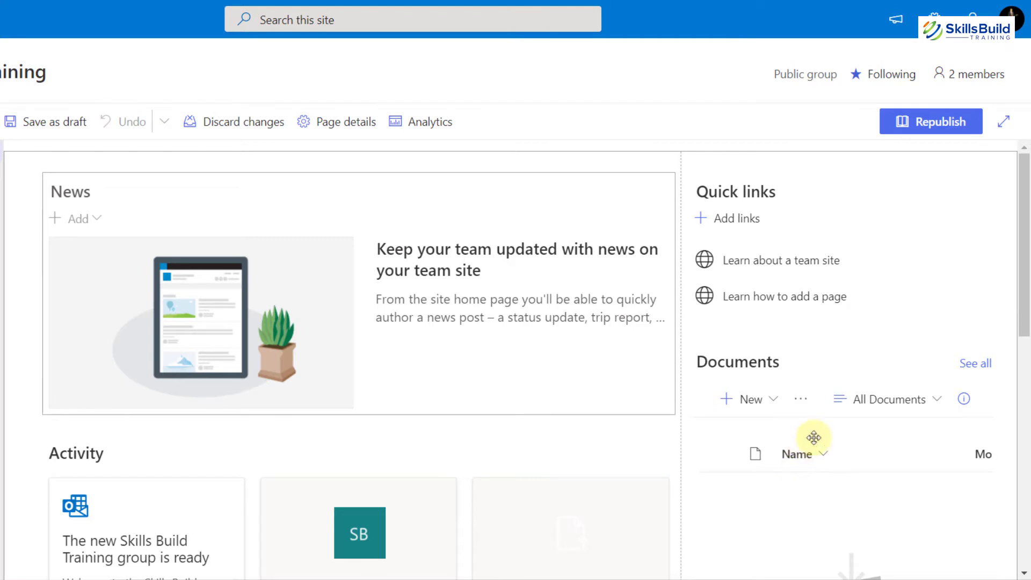
pyautogui.scroll(-1, 1024, 214)
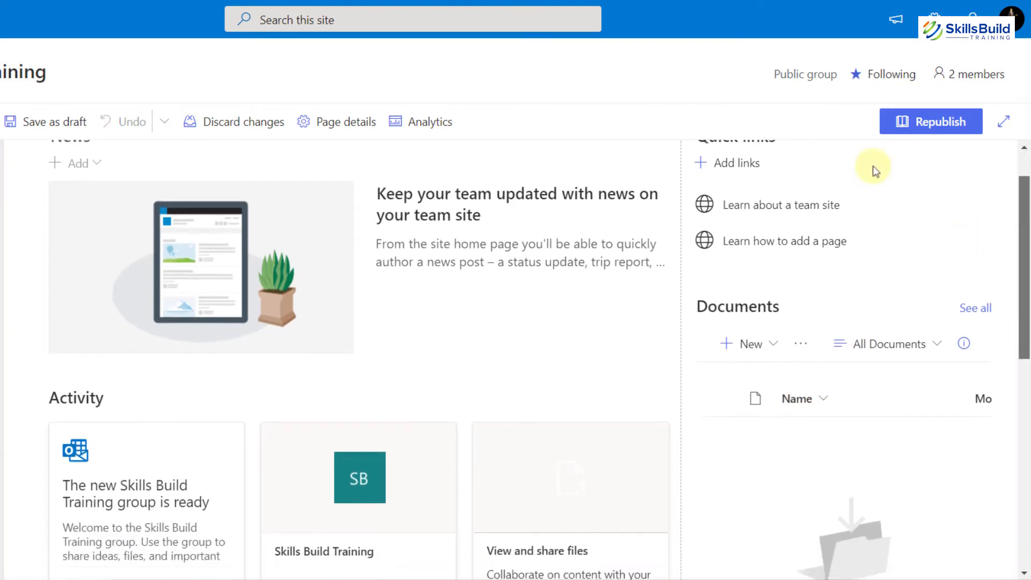
pyautogui.scroll(1, 939, 168)
pyautogui.moveTo(850, 161)
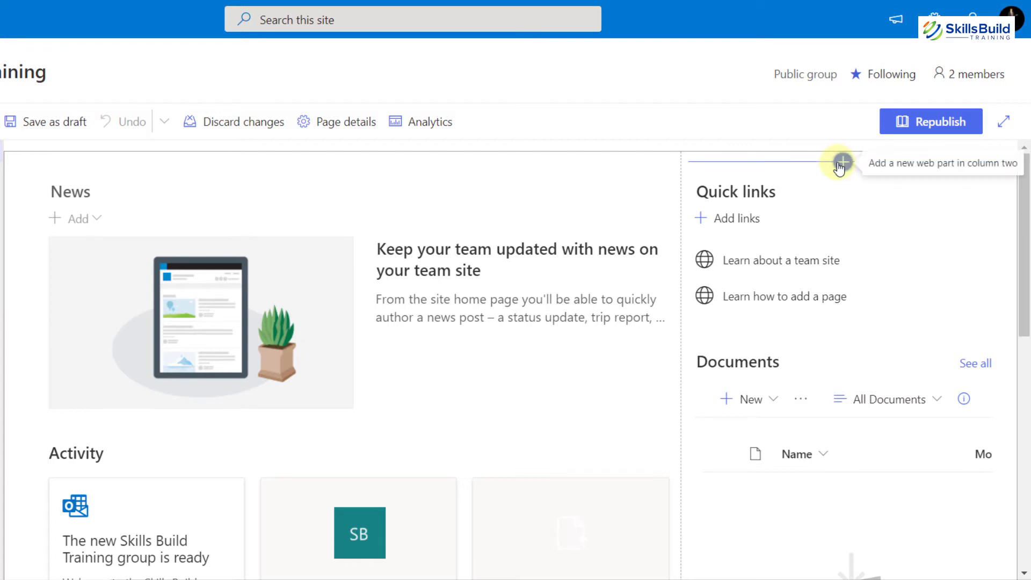
pyautogui.click(842, 162)
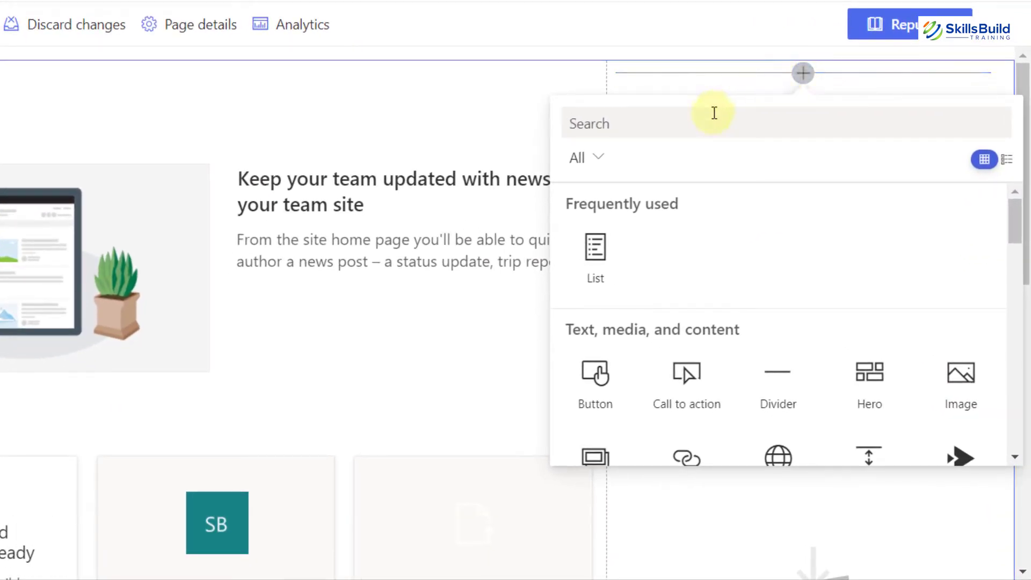
pyautogui.write('list')
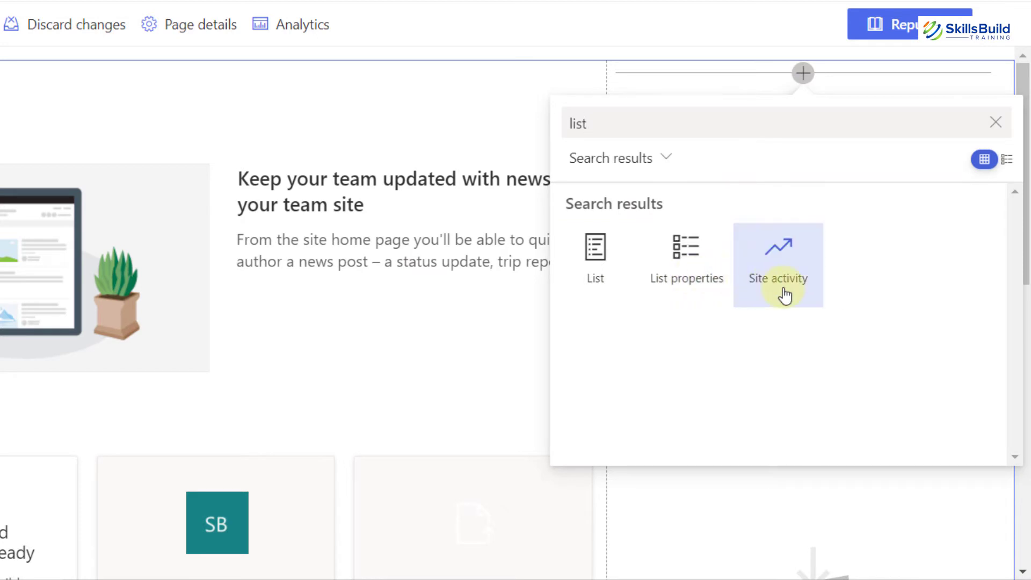
pyautogui.click(585, 269)
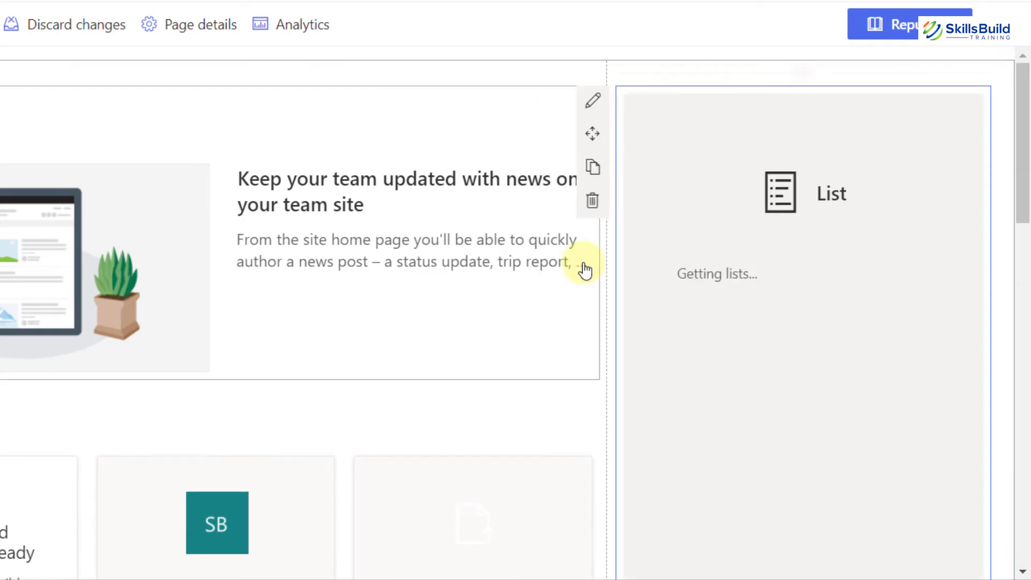
pyautogui.moveTo(1023, 121)
pyautogui.mouseDown()
pyautogui.moveTo(1023, 207)
pyautogui.moveTo(1023, 121)
pyautogui.mouseUp()
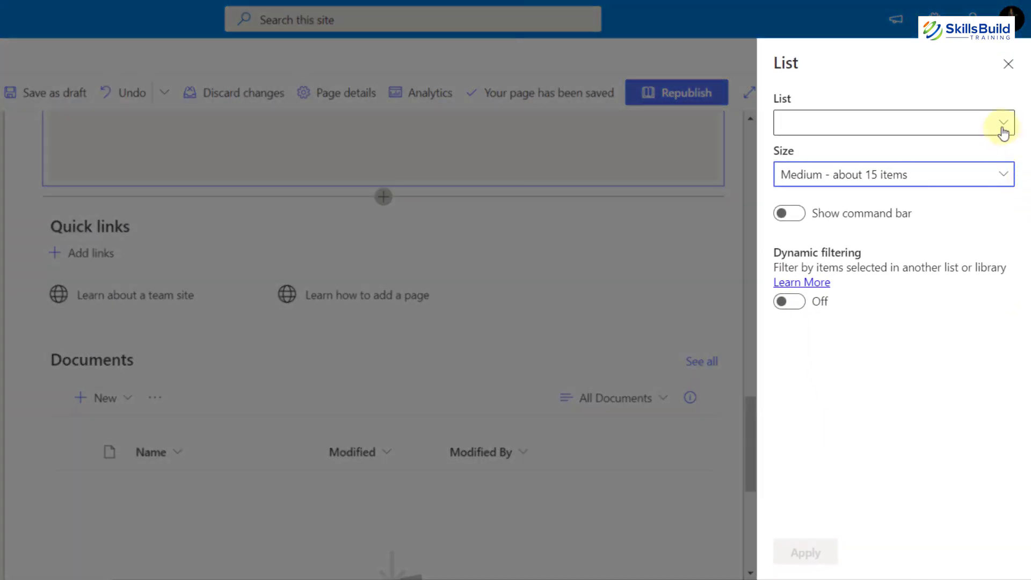
pyautogui.click(1000, 126)
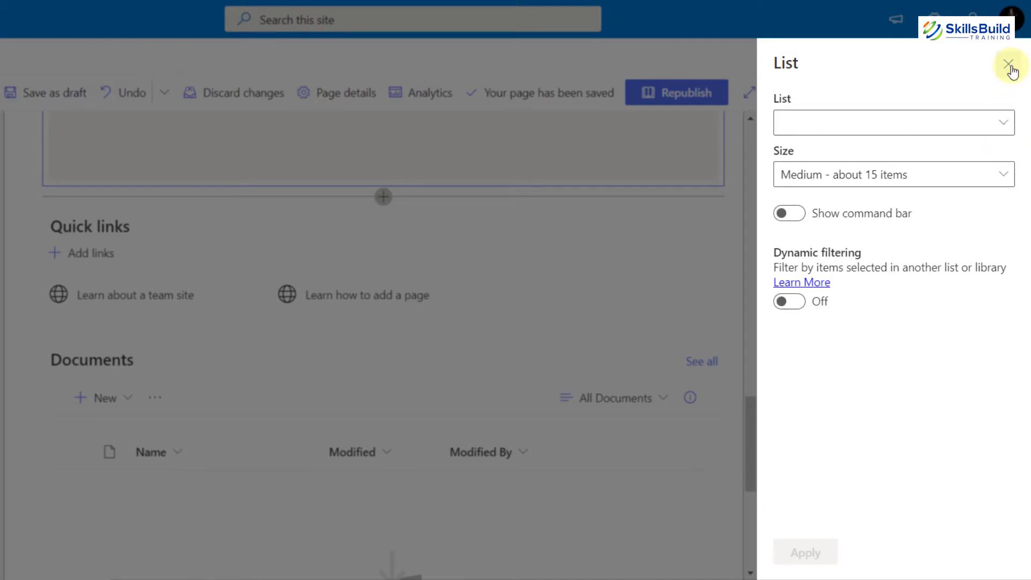
pyautogui.click(1009, 64)
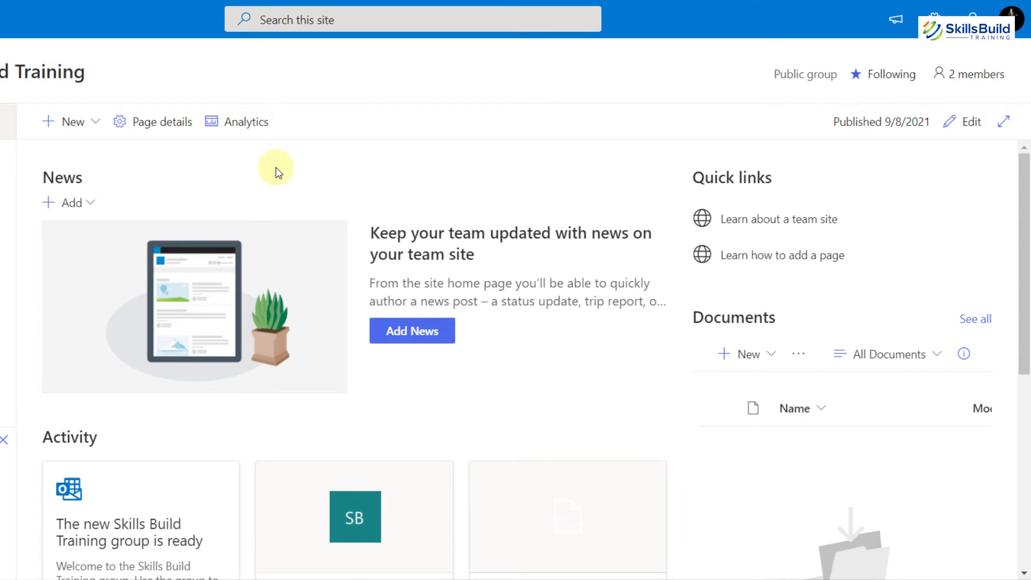
# Create a blank list named Technology with the description "It is all about to showing you how to become an IT PRO fast.".
pyautogui.click(71, 121)
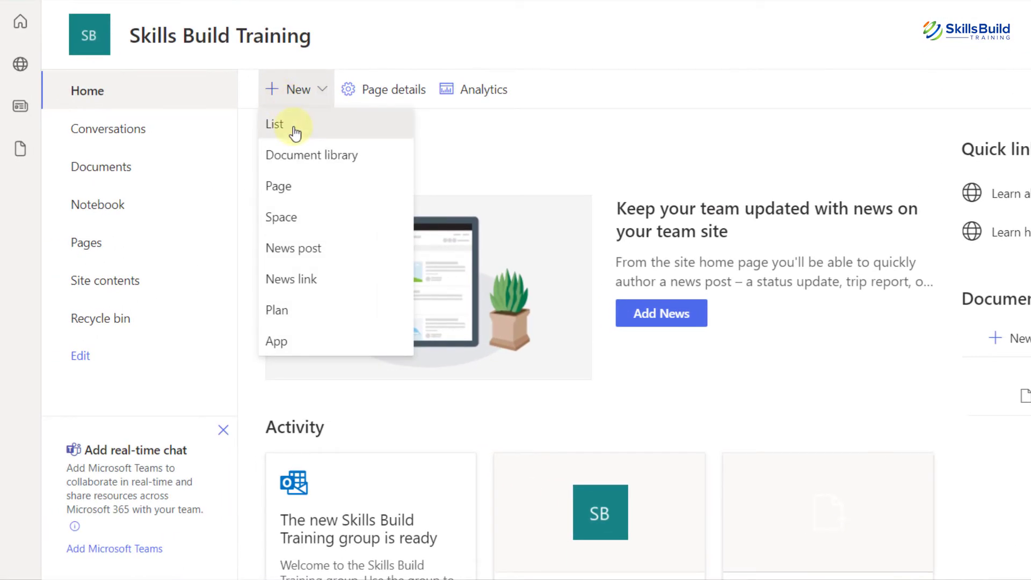
pyautogui.click(295, 133)
pyautogui.click(303, 129)
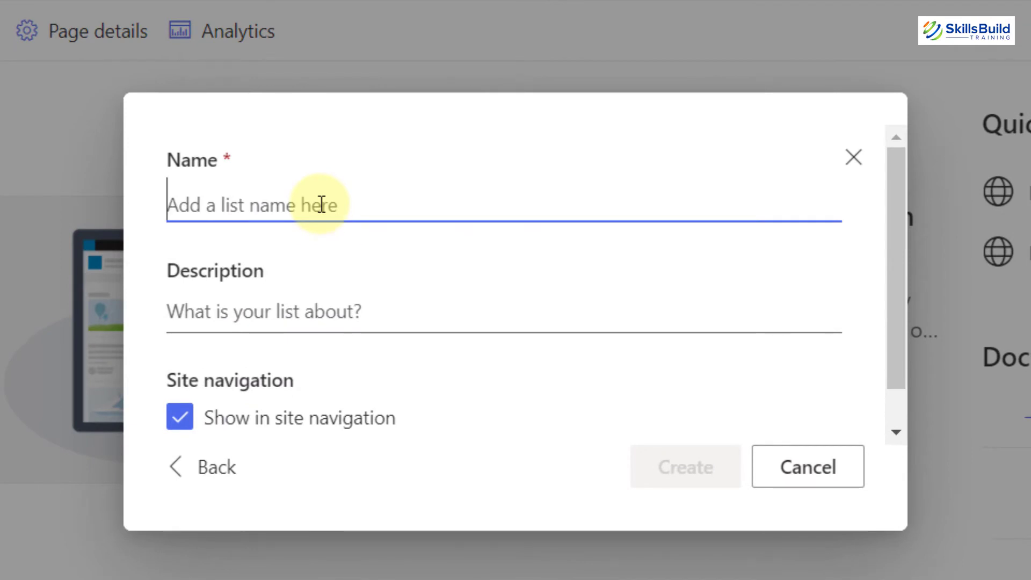
pyautogui.write('Technolo')
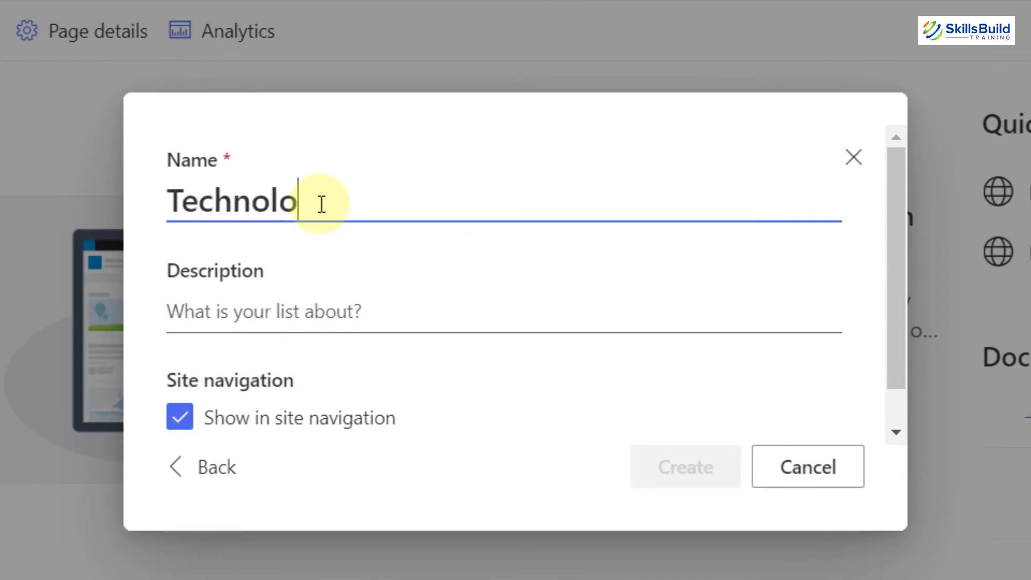
pyautogui.write('gy')
pyautogui.click(451, 317)
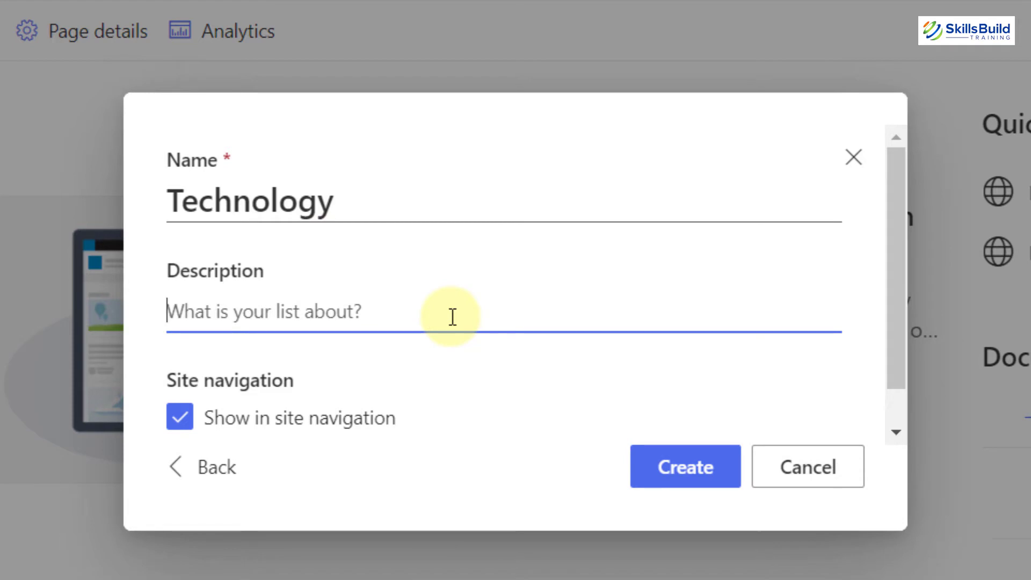
pyautogui.write('It is all about to showing you how to become an IT PRO fast.')
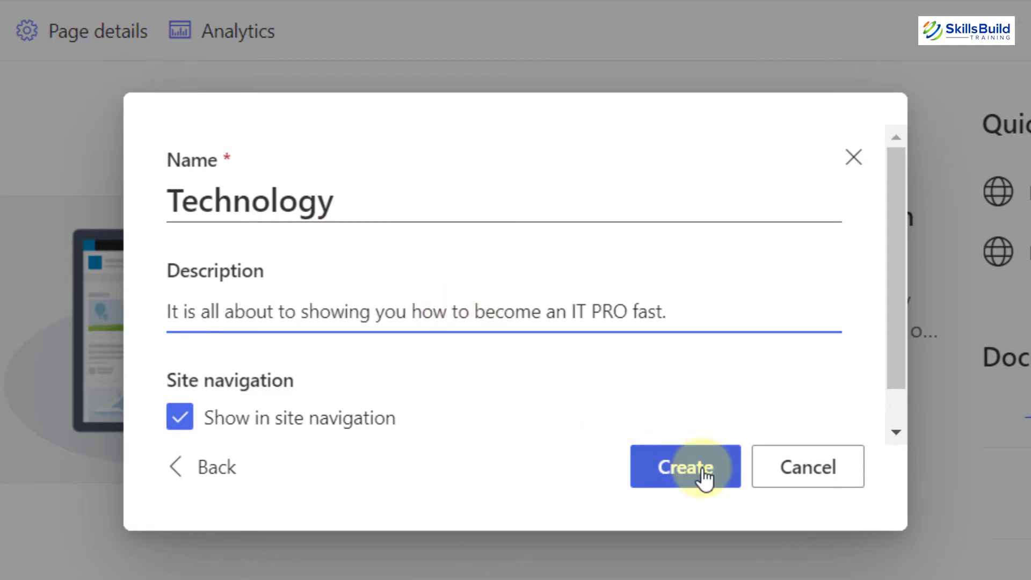
pyautogui.click(700, 474)
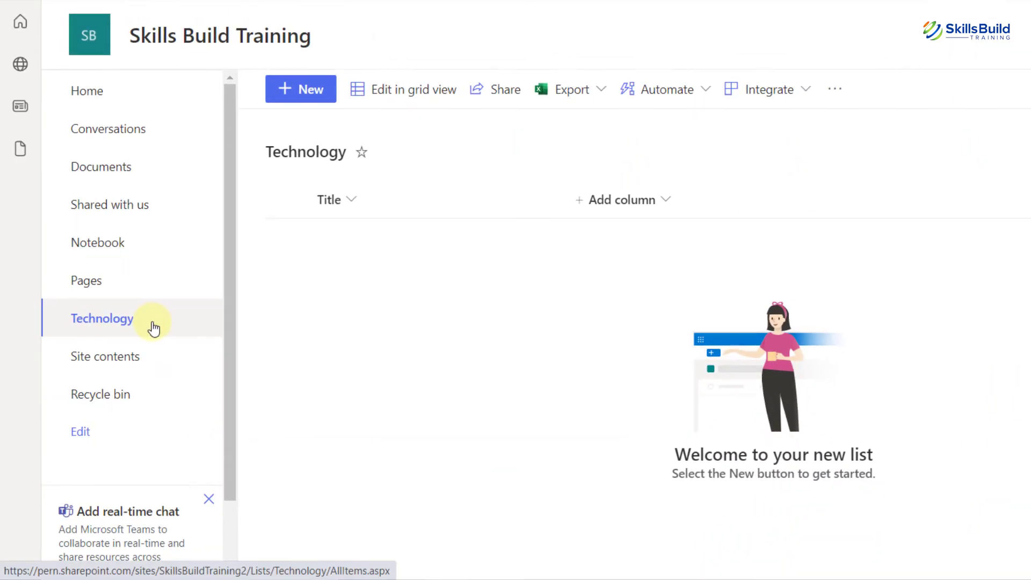
# Add a single-line text column named Technologies to the Technology list, described as "1- Web Development" and "2- Data science" on separate lines.
pyautogui.click(152, 324)
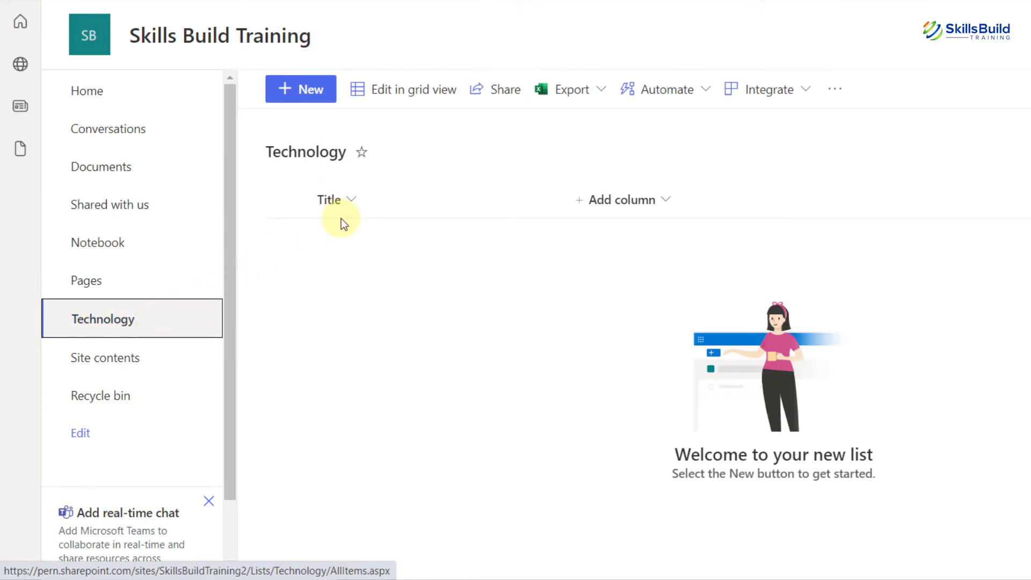
pyautogui.click(611, 201)
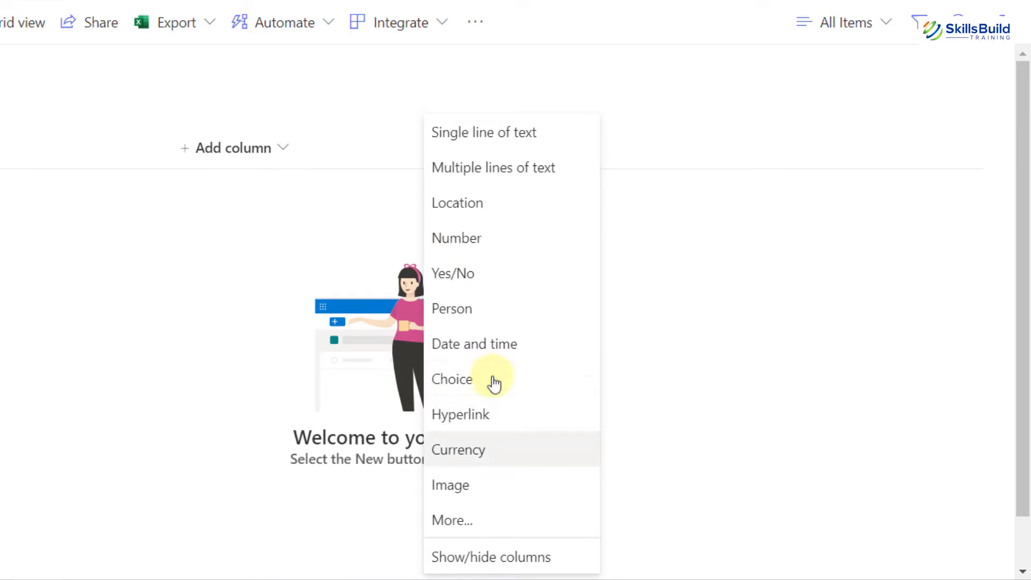
pyautogui.click(485, 521)
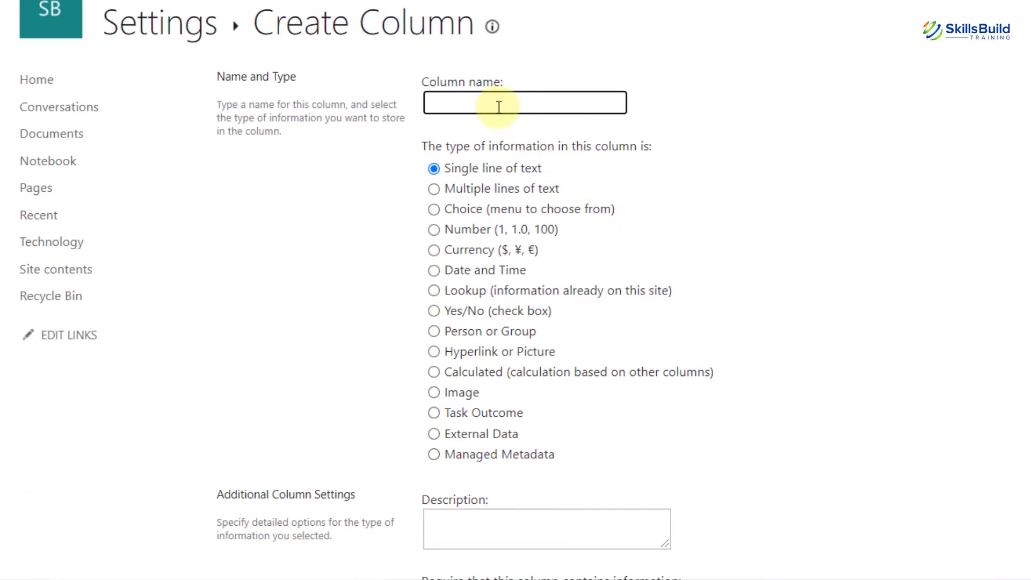
pyautogui.write('Technologies')
pyautogui.press('Tab')
pyautogui.write('1- Web Development')
pyautogui.press('Return')
pyautogui.write('2- Data science')
pyautogui.scroll(-10, 552, 517)
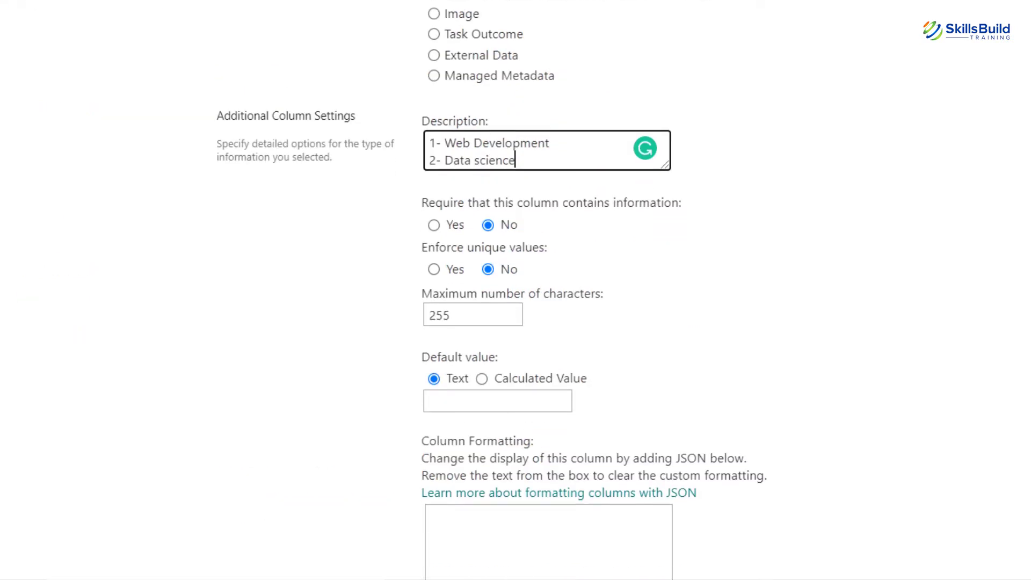
pyautogui.click(847, 413)
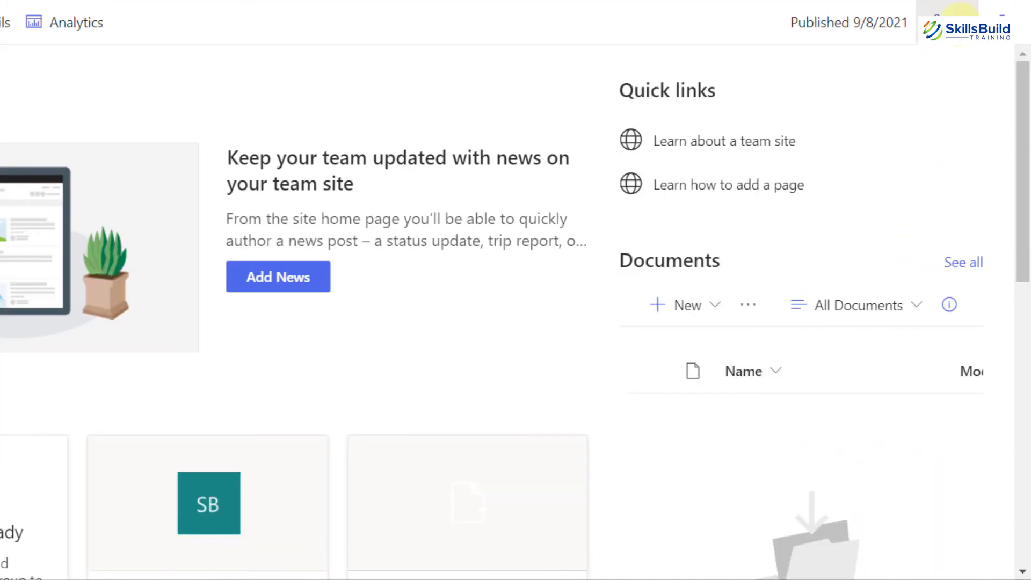
# Edit the home page and add a List web part showing the Technology list above Quick links in column two.
pyautogui.click(959, 12)
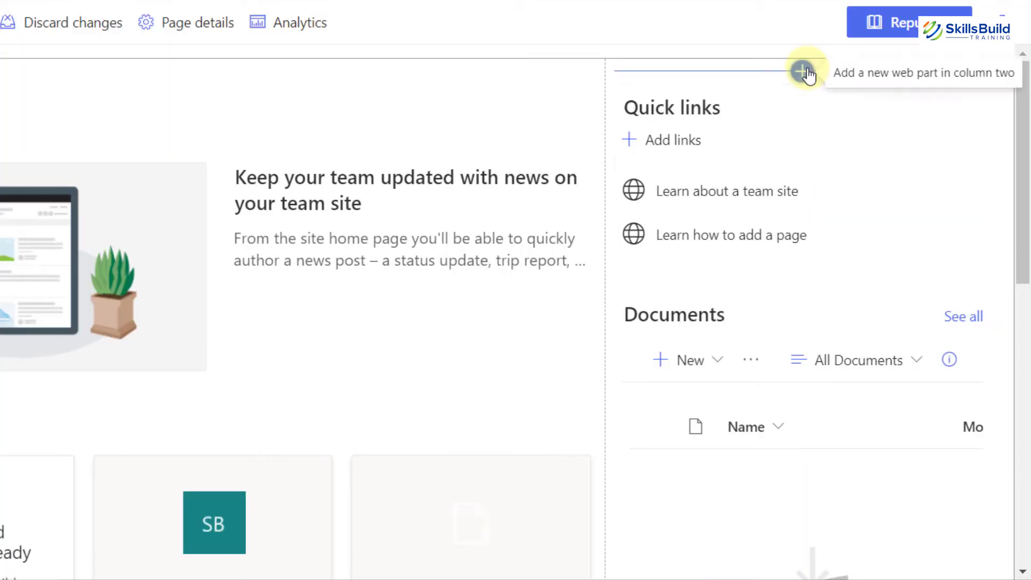
pyautogui.click(803, 72)
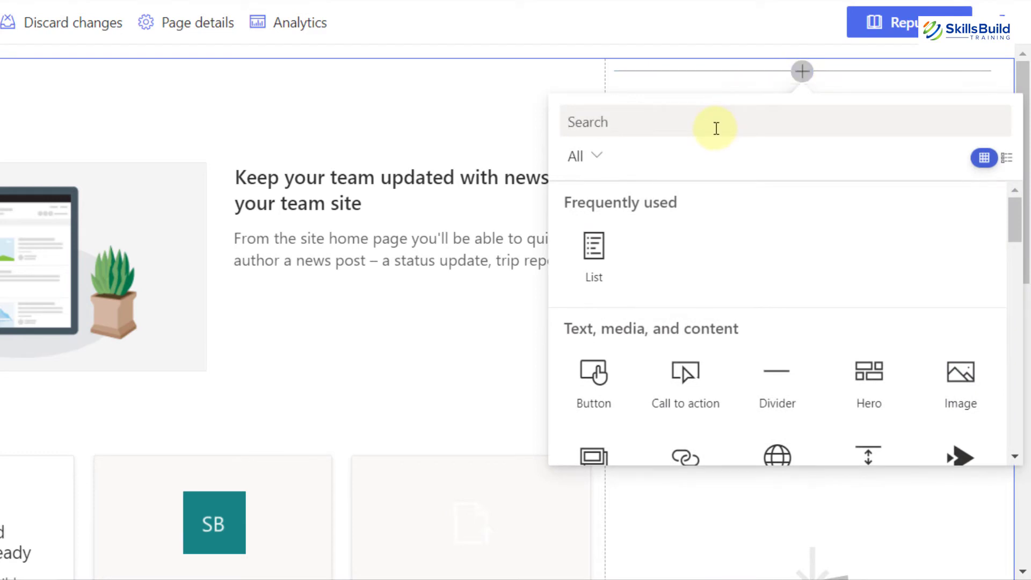
pyautogui.click(600, 275)
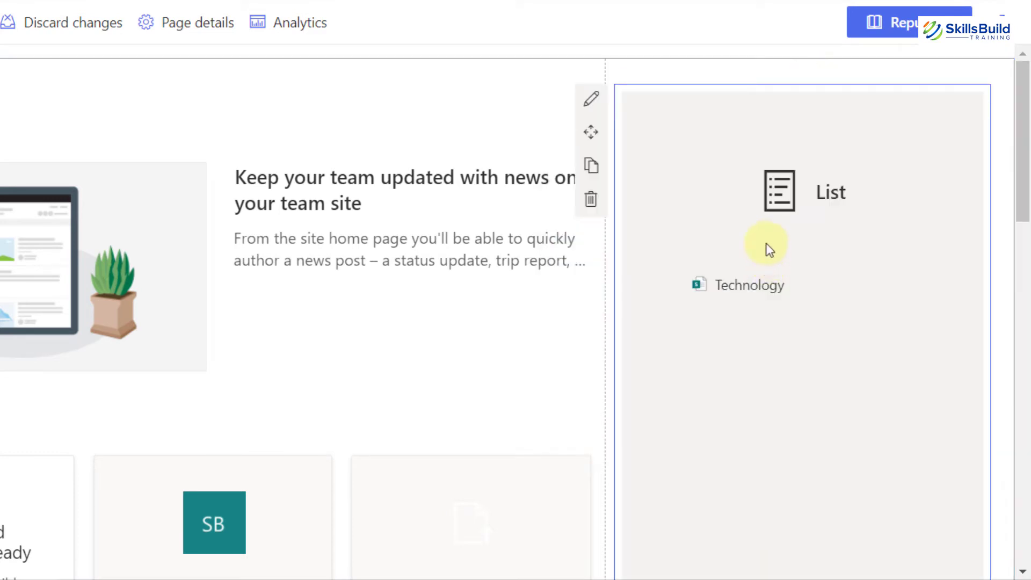
pyautogui.scroll(-2, 768, 246)
pyautogui.click(759, 166)
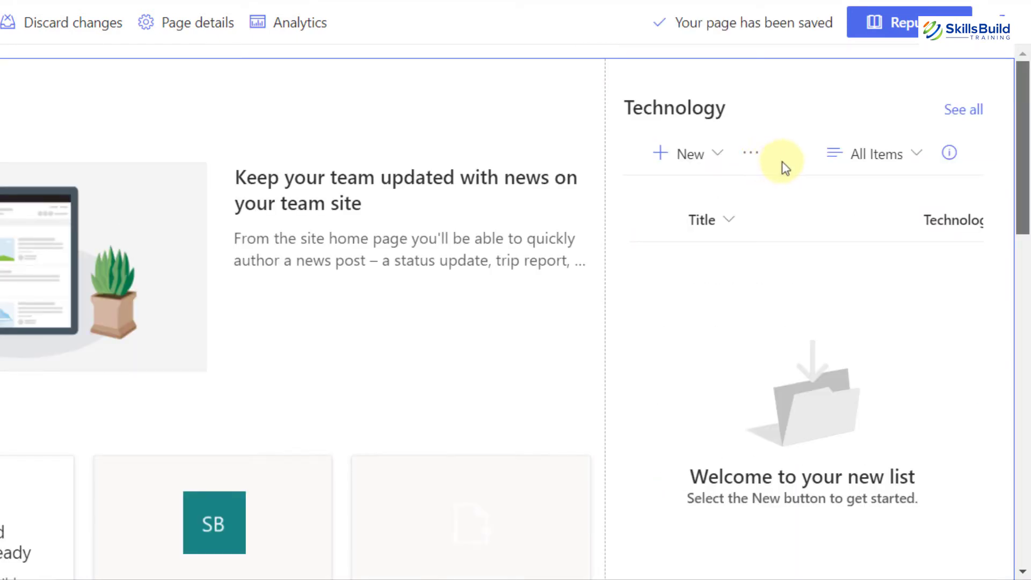
# Move the Documents web part above Quick links, directly below the Technology list.
pyautogui.scroll(-5, 984, 178)
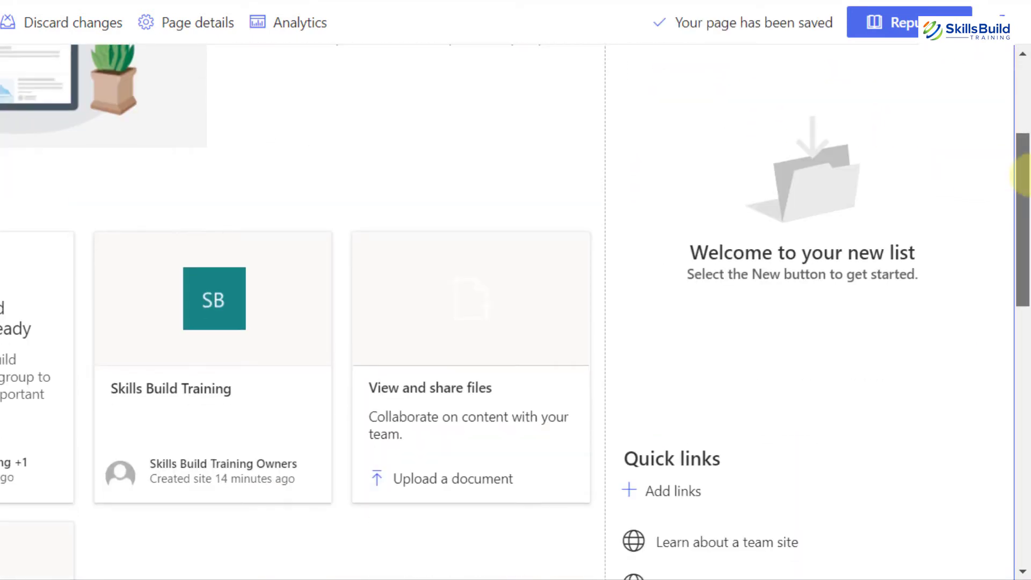
pyautogui.scroll(5, 1023, 174)
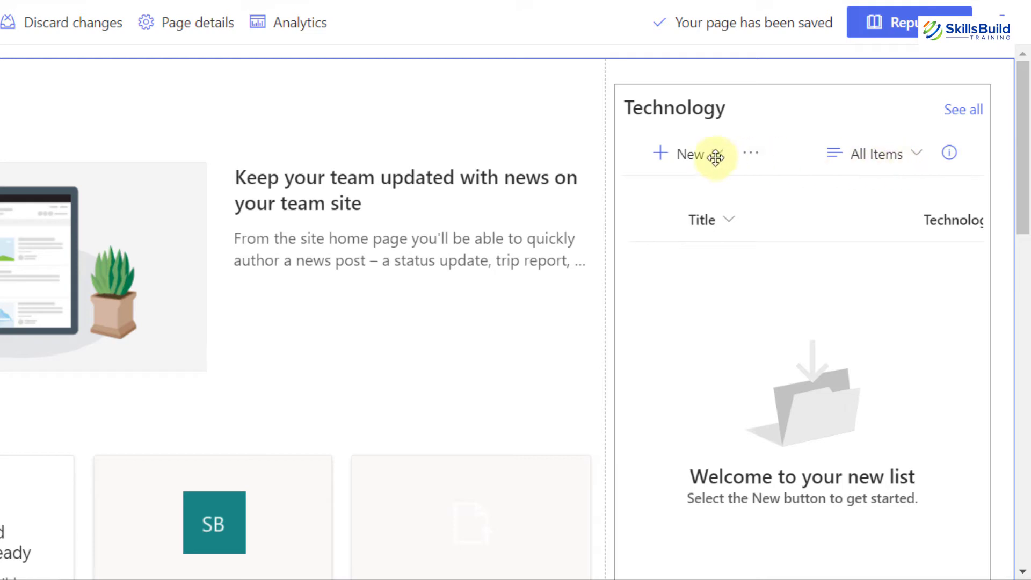
pyautogui.scroll(-6, 677, 269)
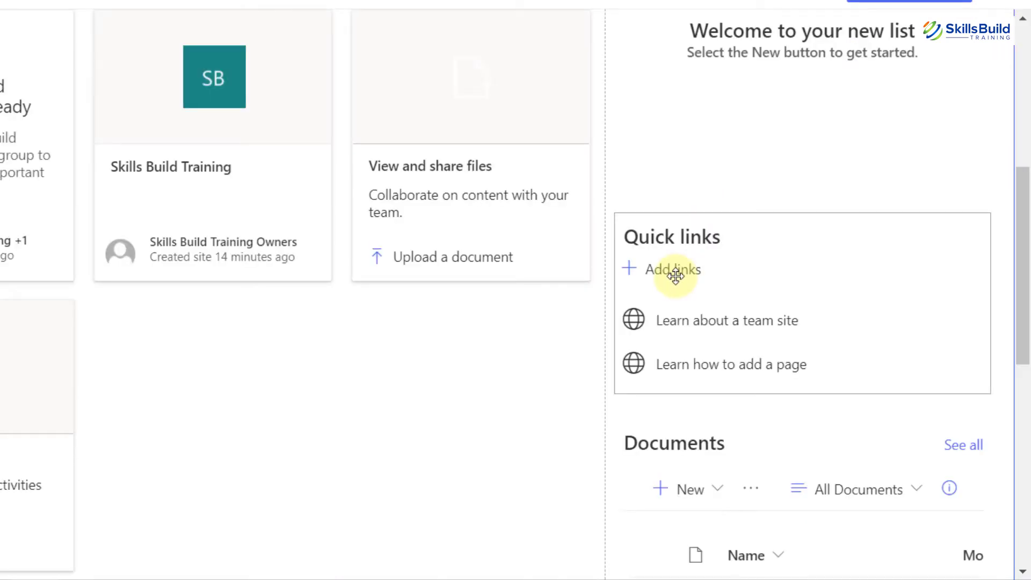
pyautogui.moveTo(1024, 230); pyautogui.dragTo(1020, 335)
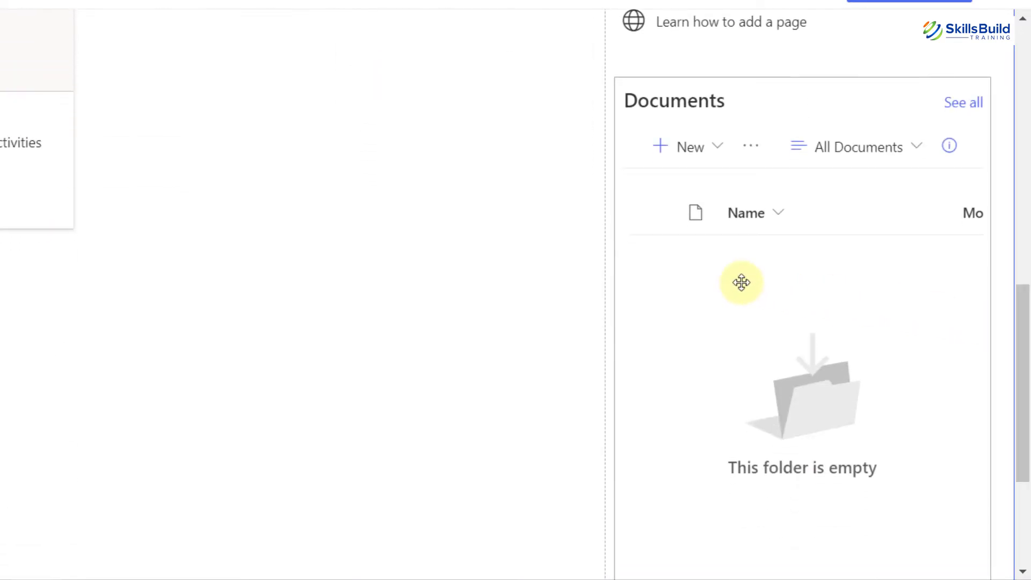
pyautogui.moveTo(741, 282); pyautogui.dragTo(725, 231)
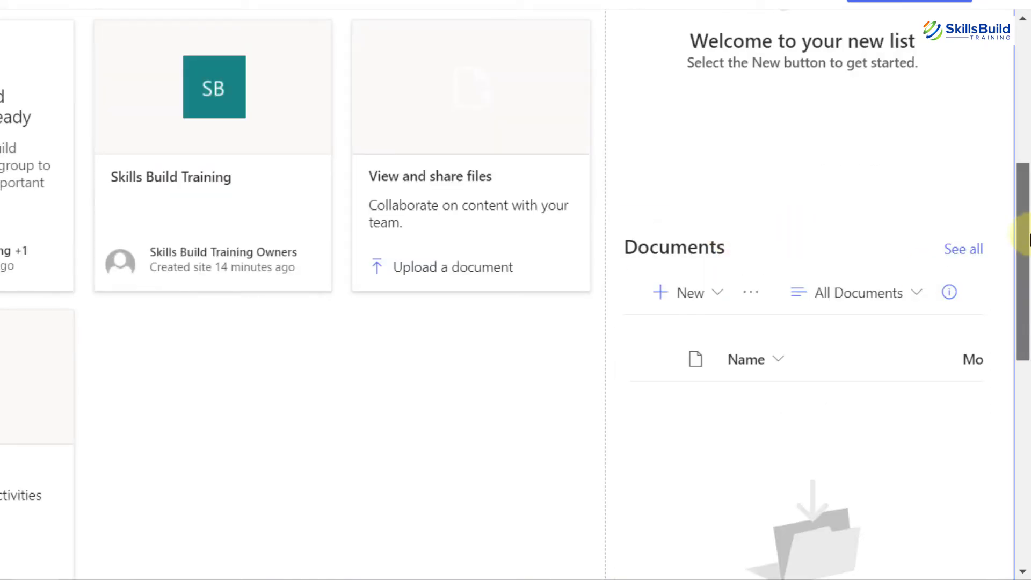
# Try the Two columns, Three columns and One-third left layouts for the News section, and set it to One column.
pyautogui.moveTo(1027, 300); pyautogui.dragTo(1023, 123)
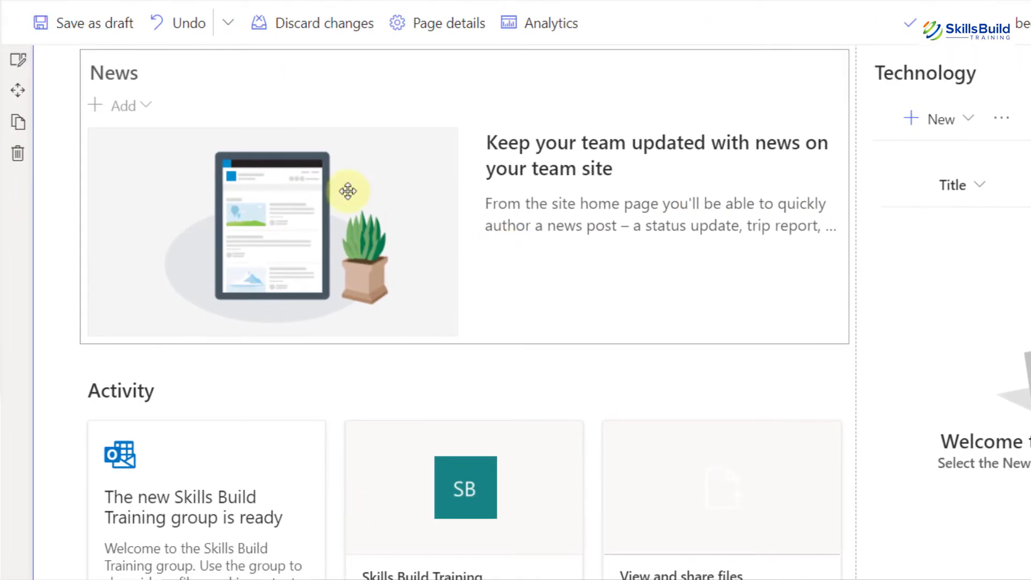
pyautogui.click(20, 69)
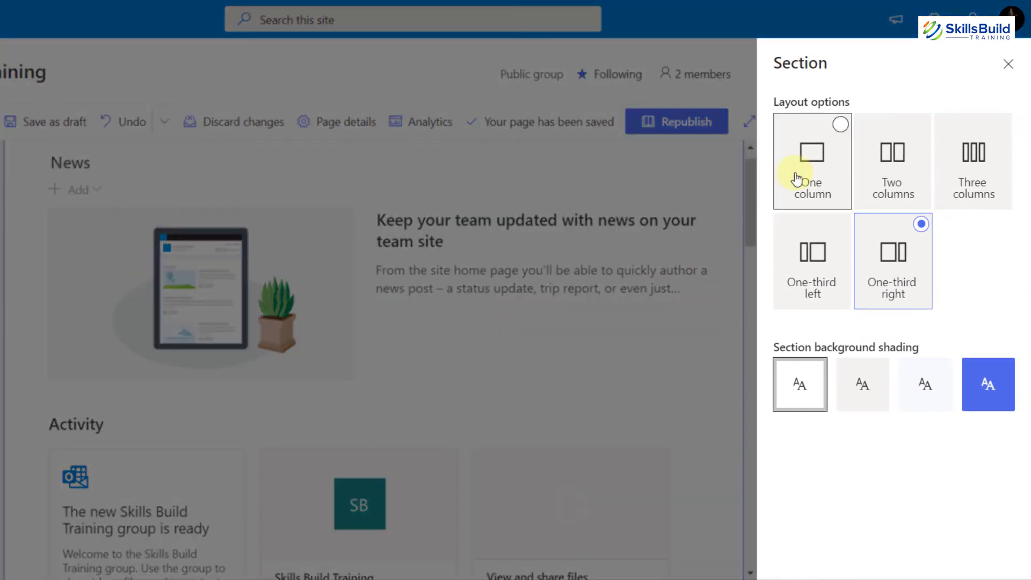
pyautogui.click(894, 180)
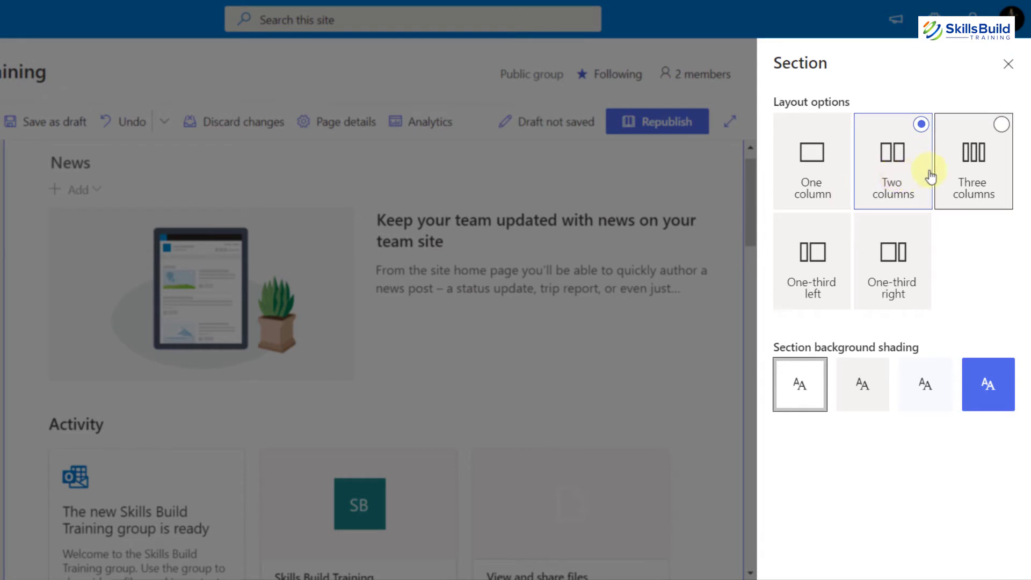
pyautogui.click(978, 168)
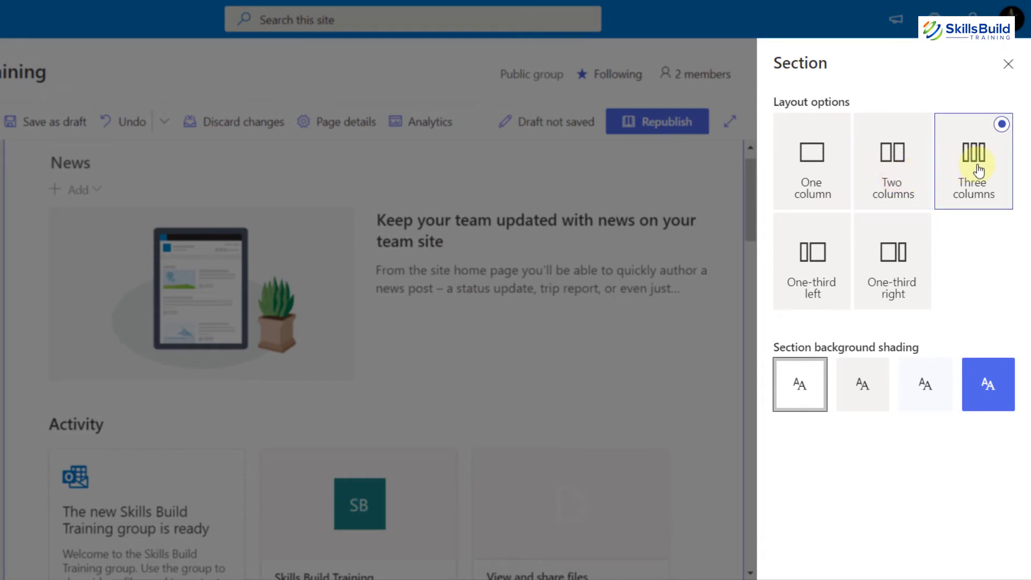
pyautogui.click(800, 284)
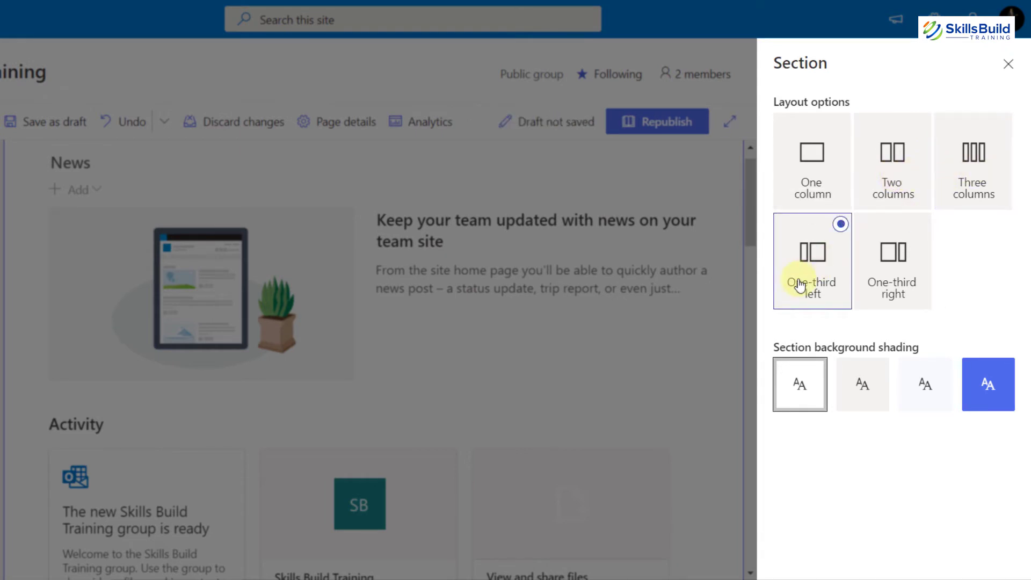
pyautogui.click(810, 161)
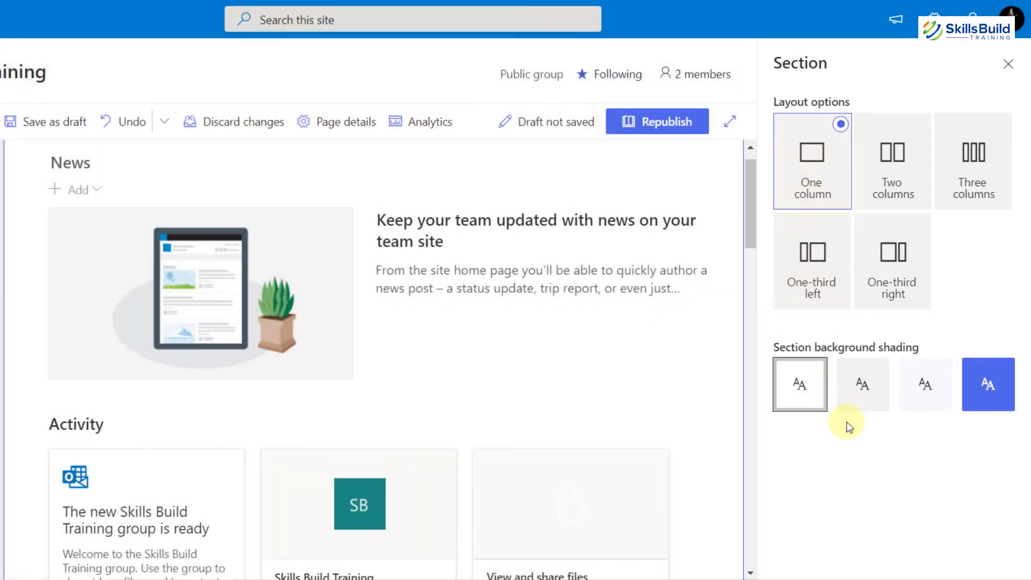
# Compare the Neutral and Soft background shadings for the News section, apply Neutral, and republish the home page.
pyautogui.click(863, 400)
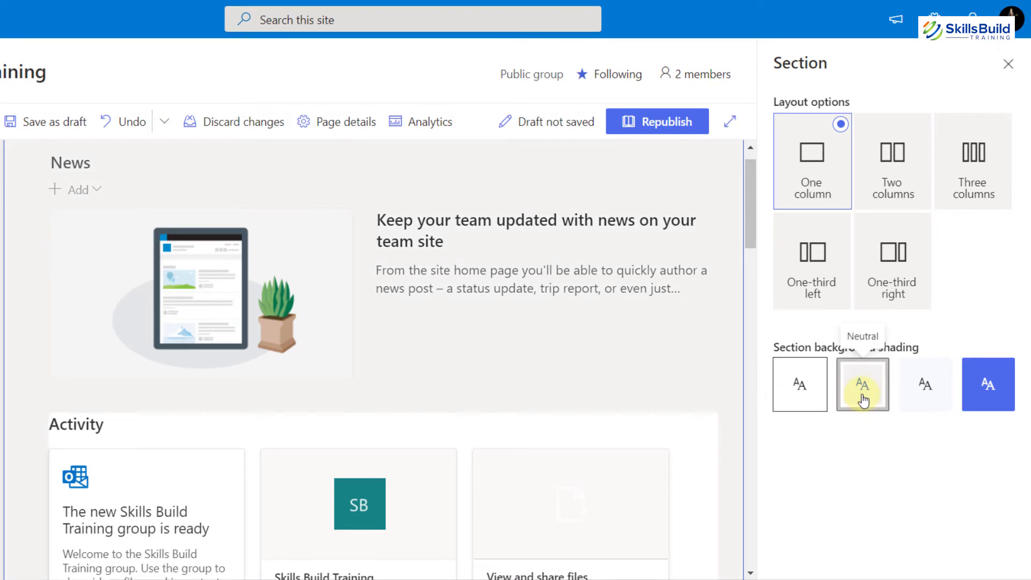
pyautogui.click(924, 383)
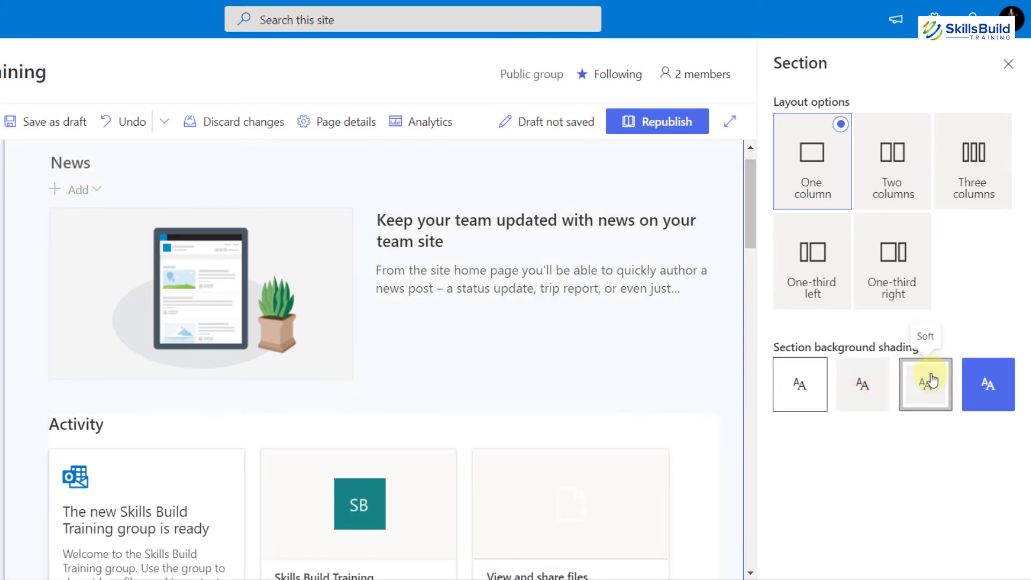
pyautogui.click(863, 391)
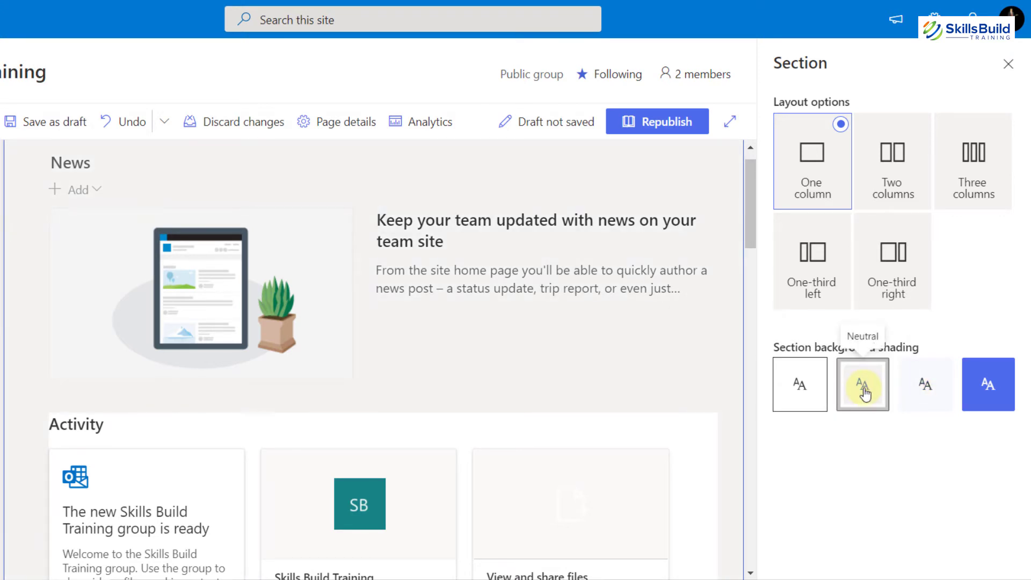
pyautogui.click(671, 125)
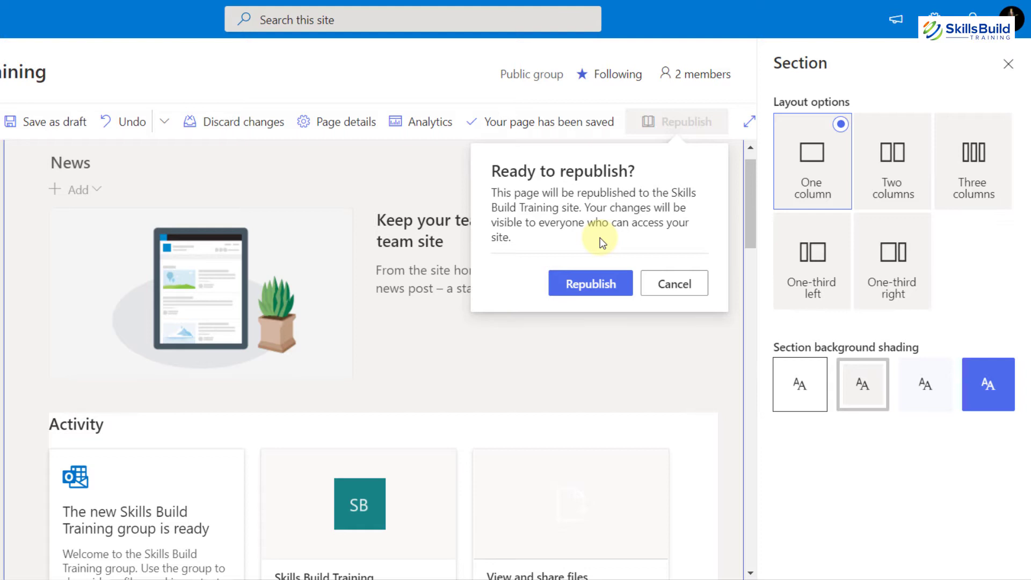
pyautogui.click(591, 282)
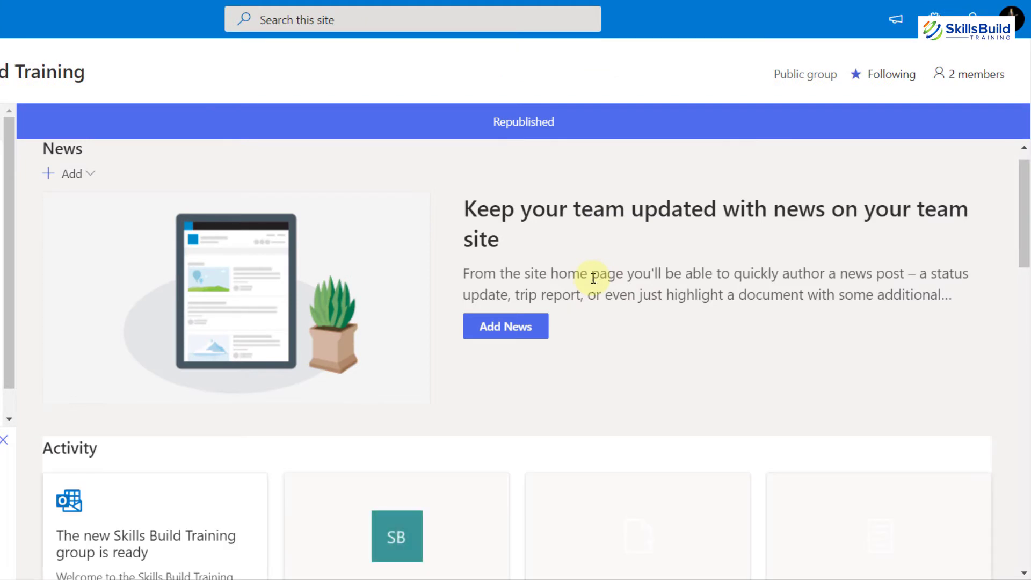
# Create a news post from the News section using the built-in Visual template.
pyautogui.moveTo(1027, 171); pyautogui.dragTo(1026, 298)
pyautogui.scroll(-8, 1027, 298)
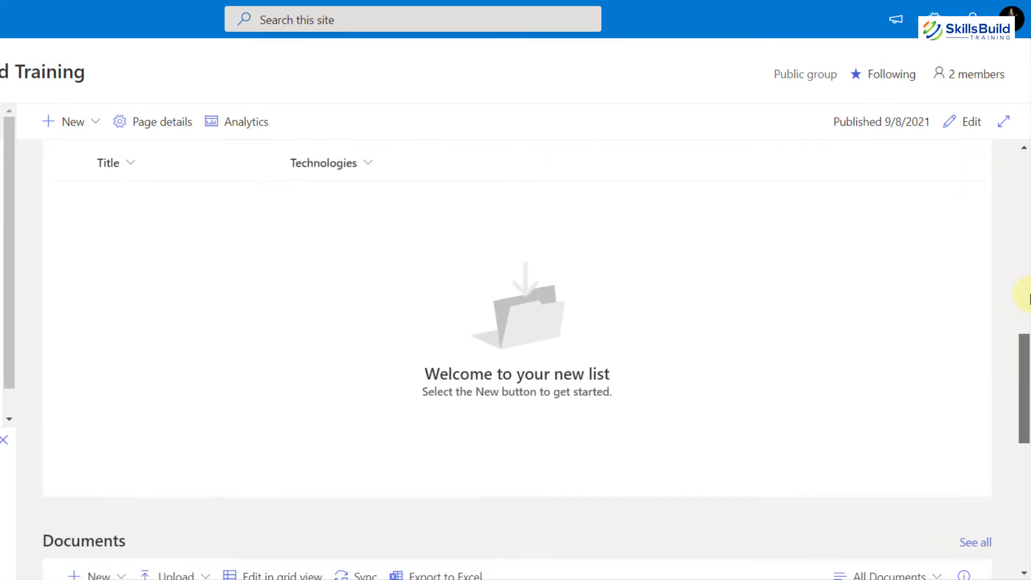
pyautogui.scroll(-5, 1028, 298)
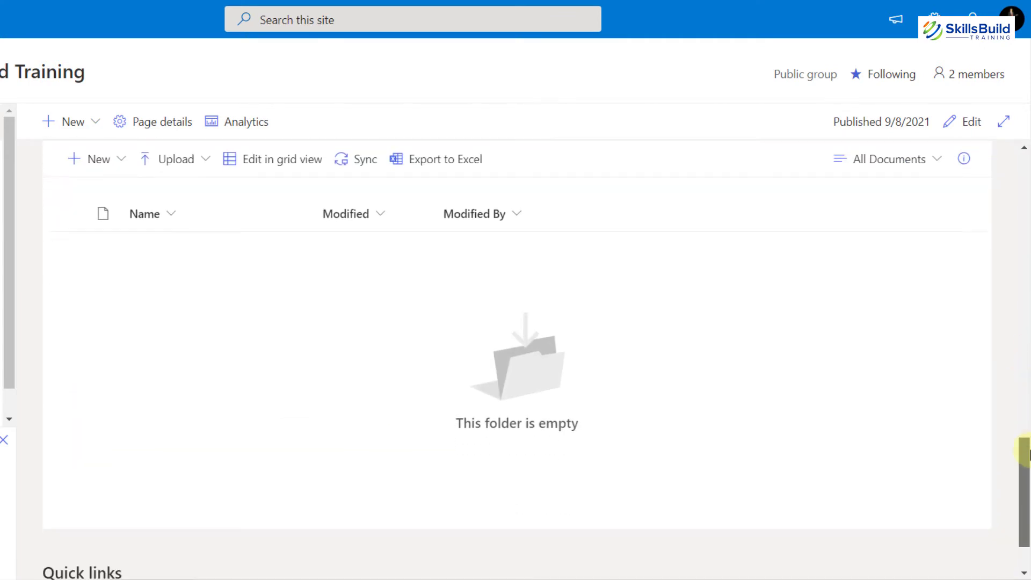
pyautogui.scroll(15, 1026, 510)
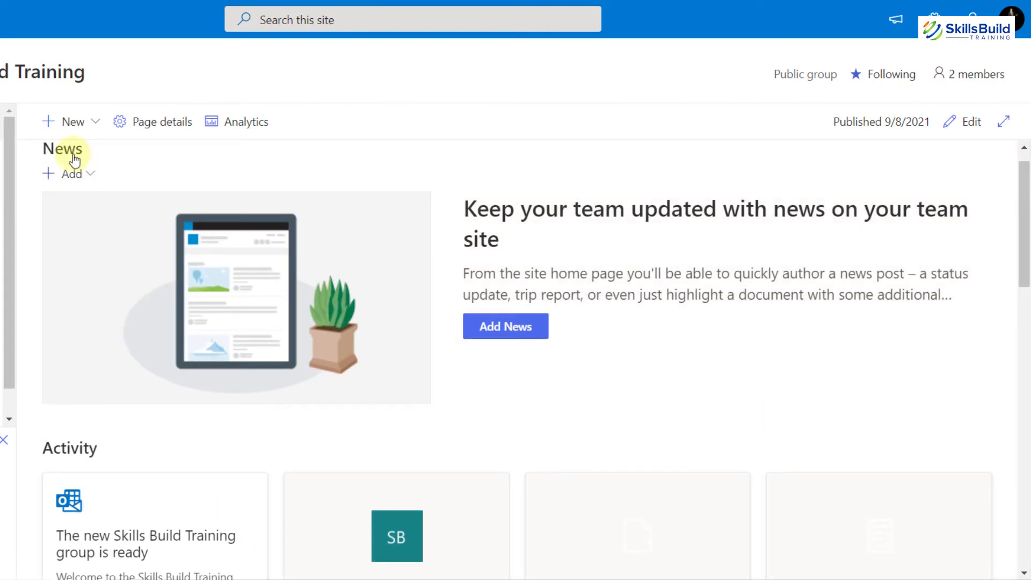
pyautogui.click(71, 174)
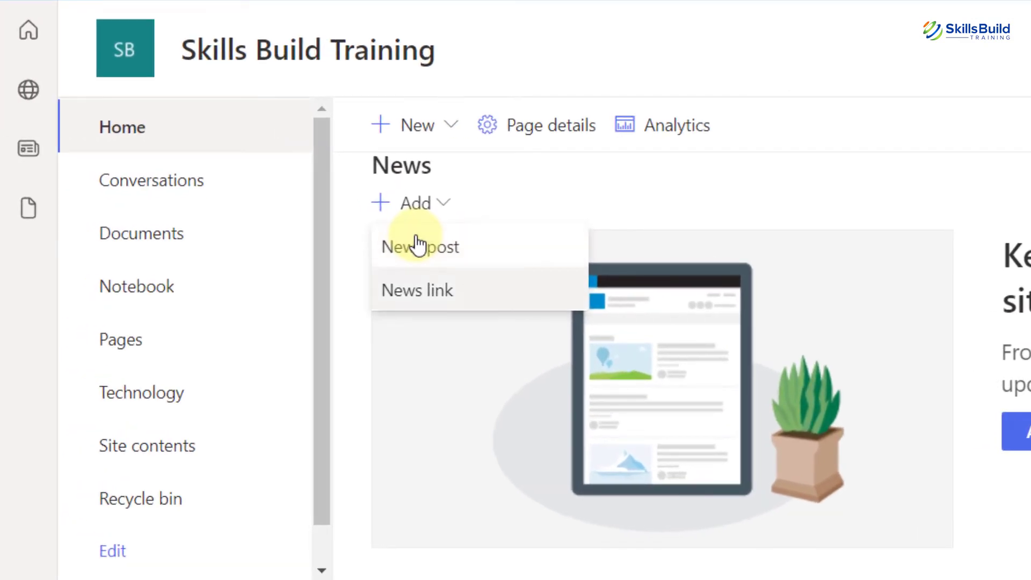
pyautogui.click(444, 256)
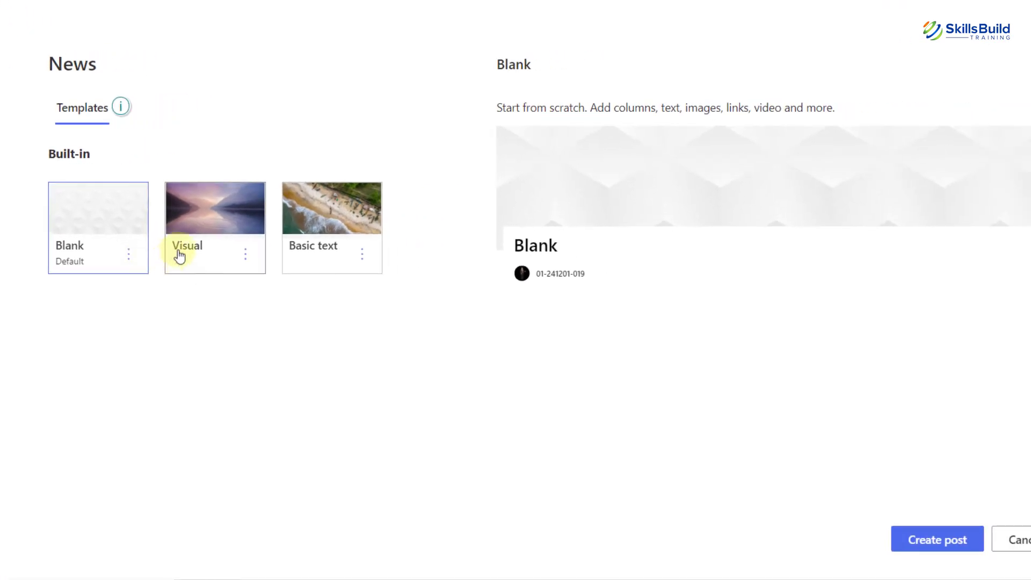
pyautogui.click(211, 232)
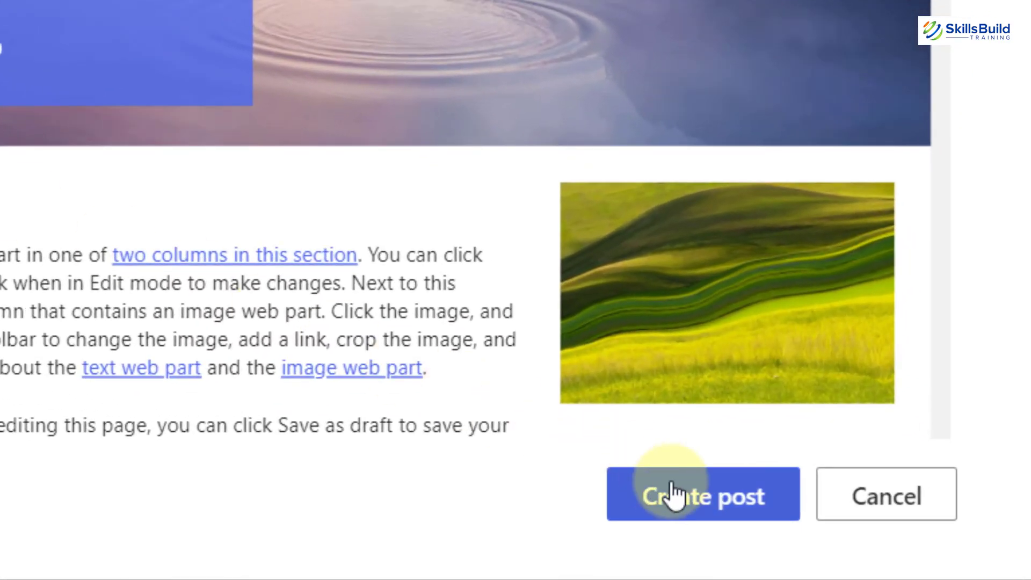
pyautogui.click(674, 494)
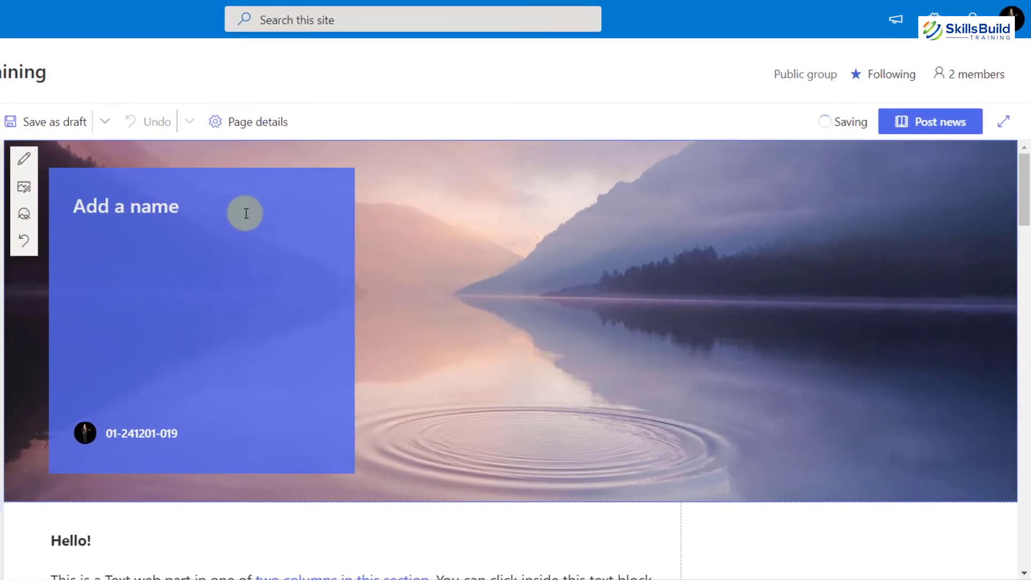
# Title the news post "SharePoint", review its template content, and post it to the site.
pyautogui.click(377, 248)
pyautogui.write('SharePoint')
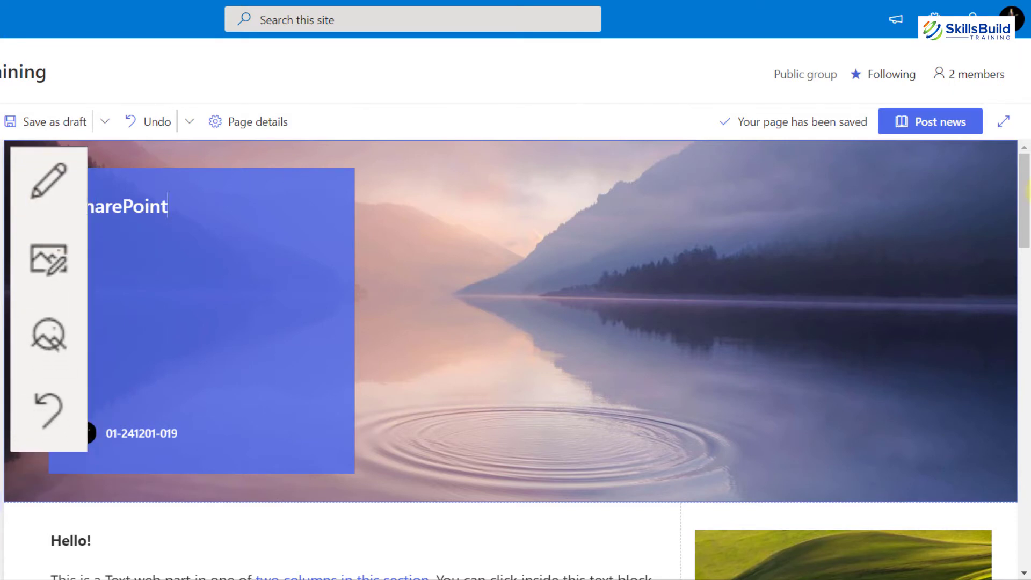
pyautogui.moveTo(1025, 190); pyautogui.dragTo(1025, 192)
pyautogui.scroll(-12, 1027, 198)
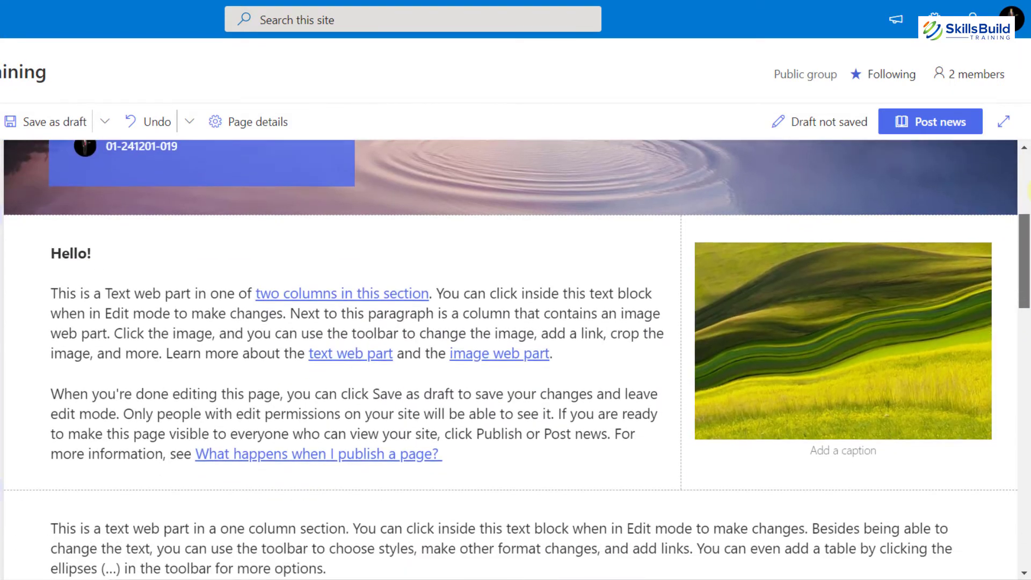
pyautogui.scroll(-8, 1028, 209)
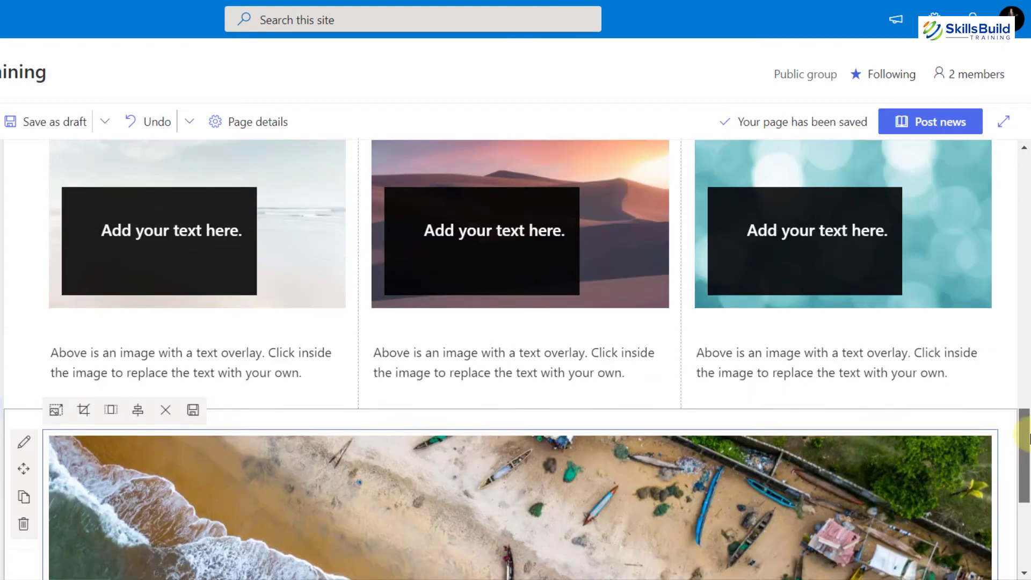
pyautogui.scroll(-5, 1028, 437)
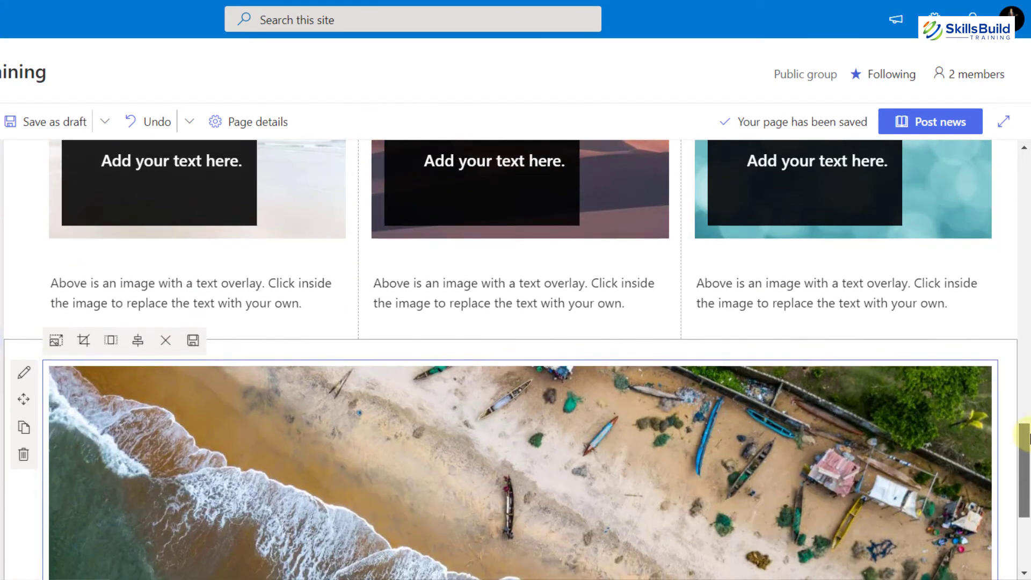
pyautogui.scroll(-3, 1028, 438)
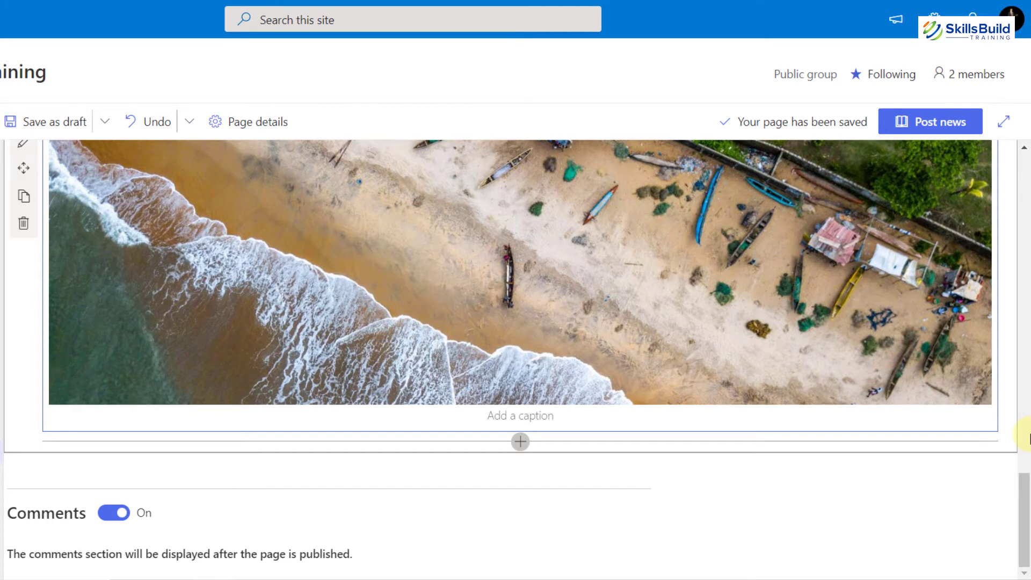
pyautogui.scroll(15, 1028, 437)
pyautogui.click(933, 125)
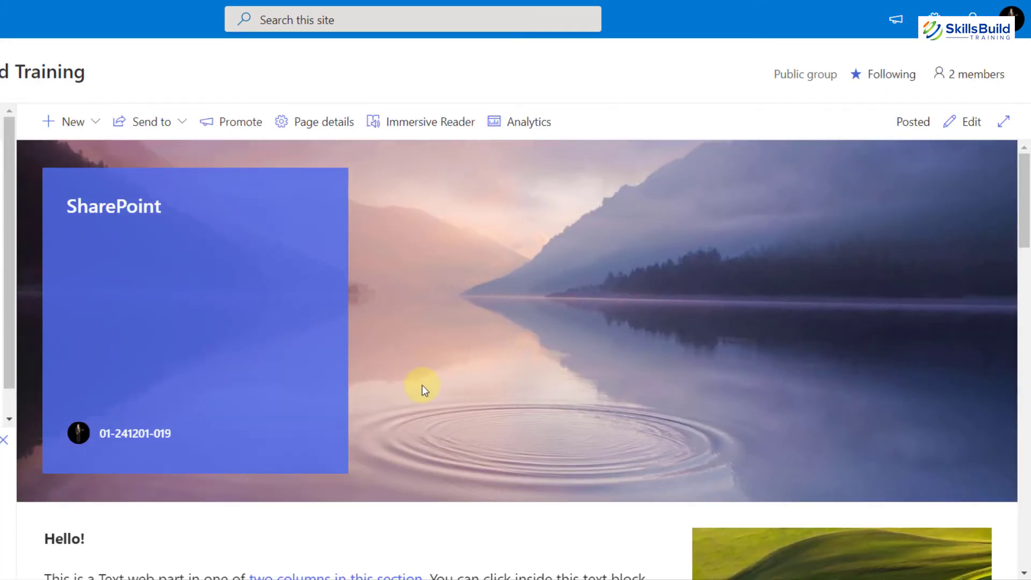
# Upload the September Excel workbook from the Desktop to the site's Documents library, starting from the View and share files card.
pyautogui.scroll(-12, 422, 385)
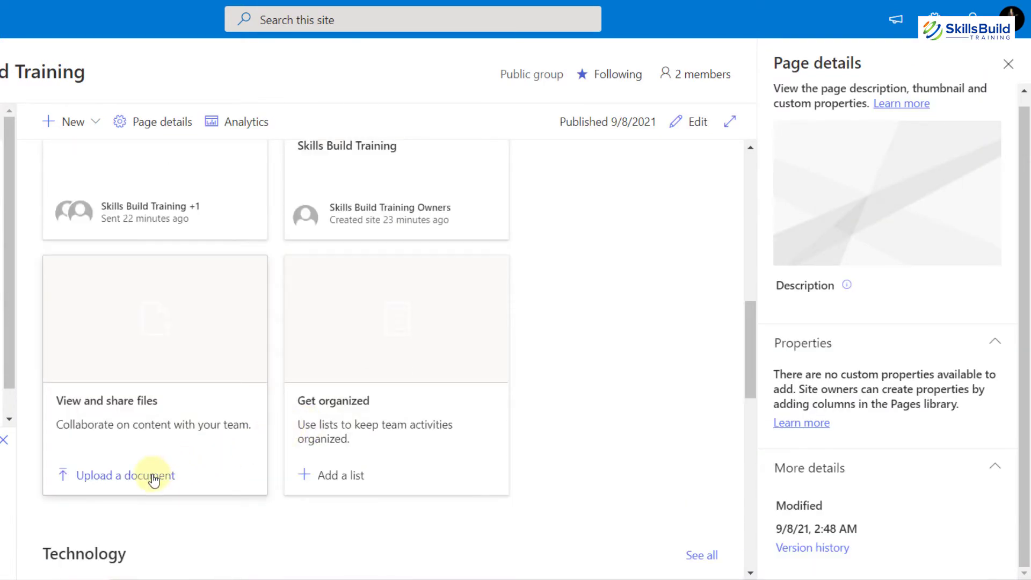
pyautogui.click(154, 479)
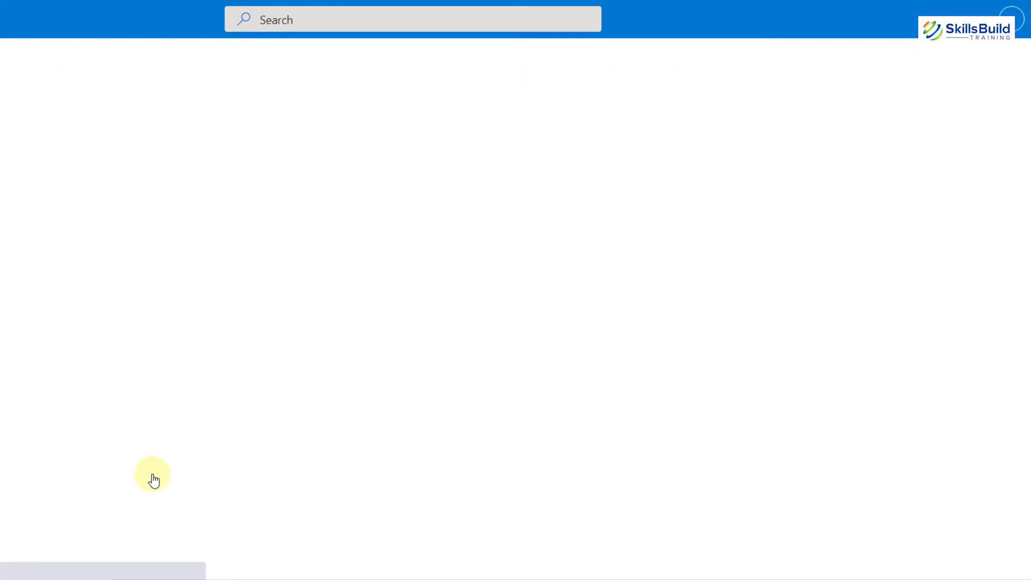
pyautogui.click(169, 126)
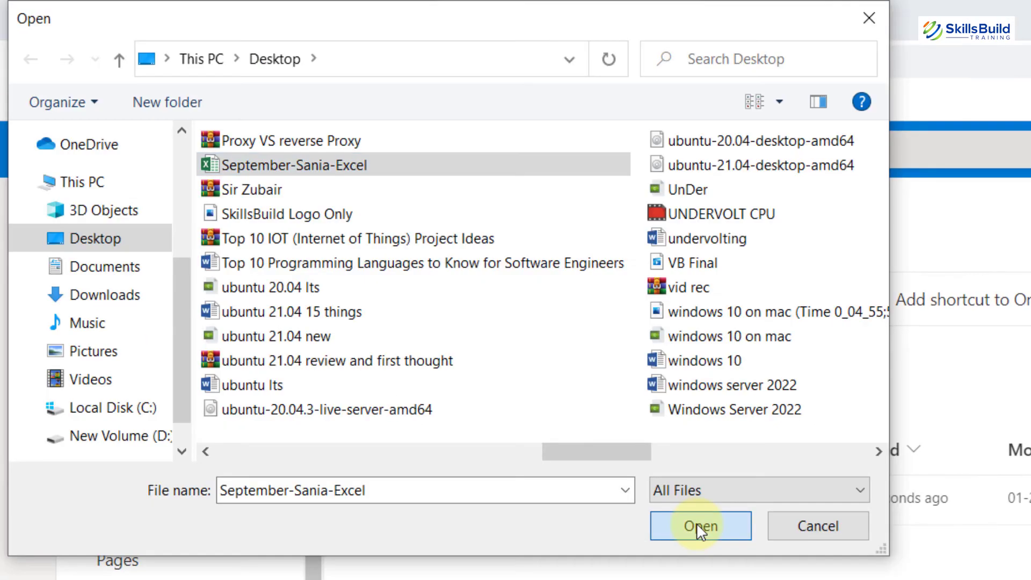
pyautogui.click(699, 525)
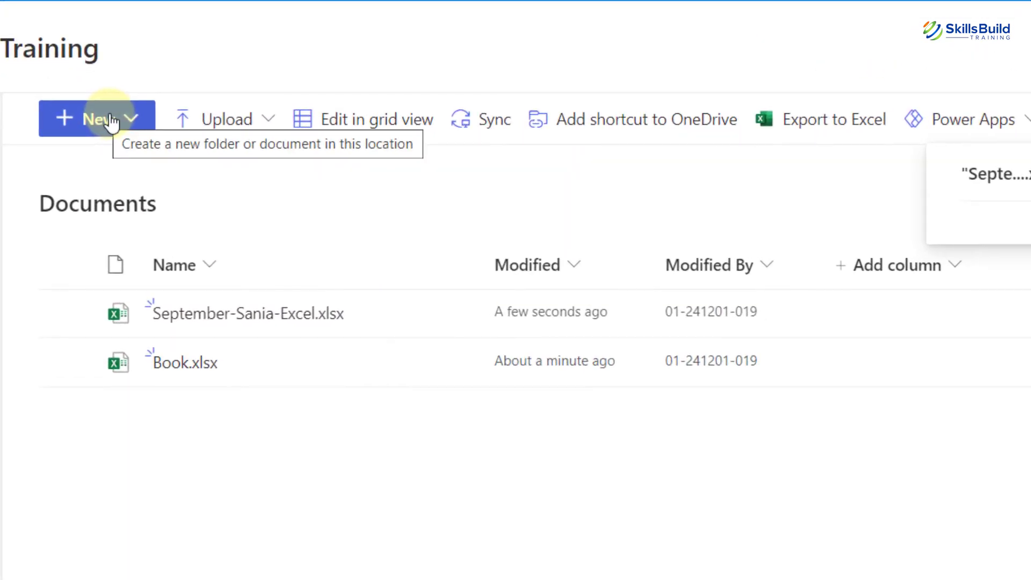
# Open the uploaded September workbook from the Documents library to check its contents, and close it again.
pyautogui.click(111, 121)
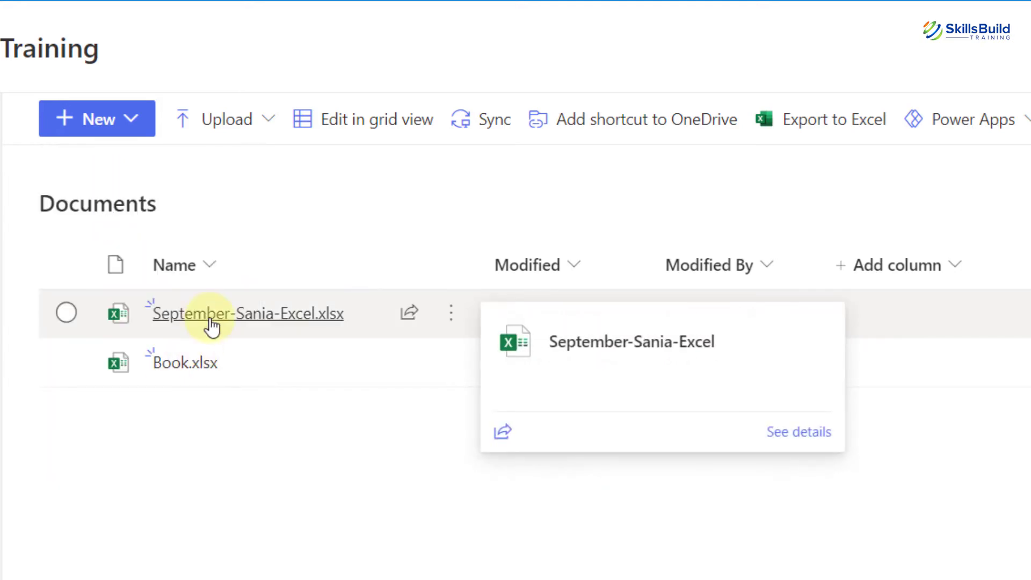
pyautogui.click(212, 316)
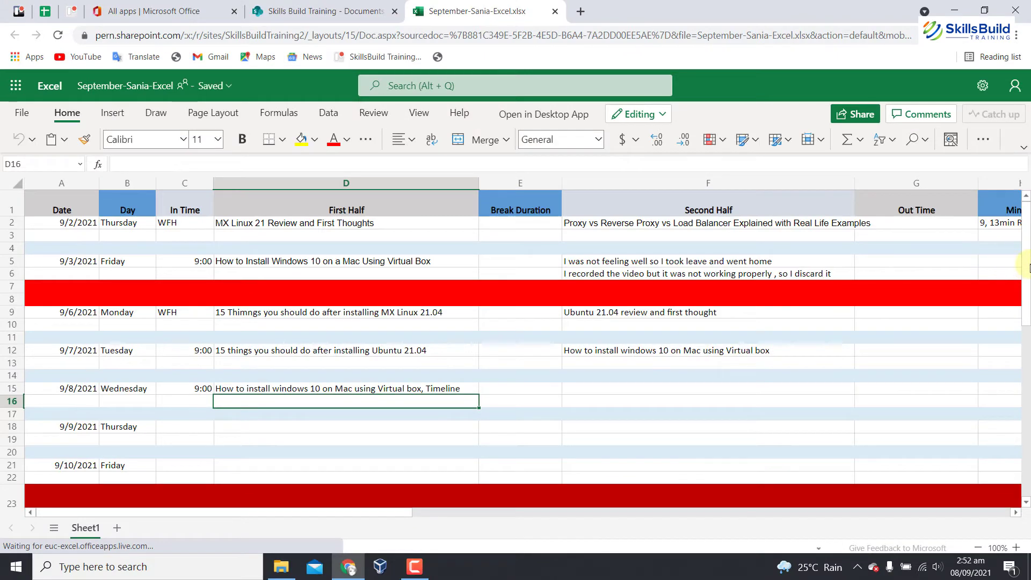
pyautogui.moveTo(1025, 261)
pyautogui.mouseDown()
pyautogui.moveTo(1030, 359)
pyautogui.moveTo(1025, 260)
pyautogui.mouseUp()
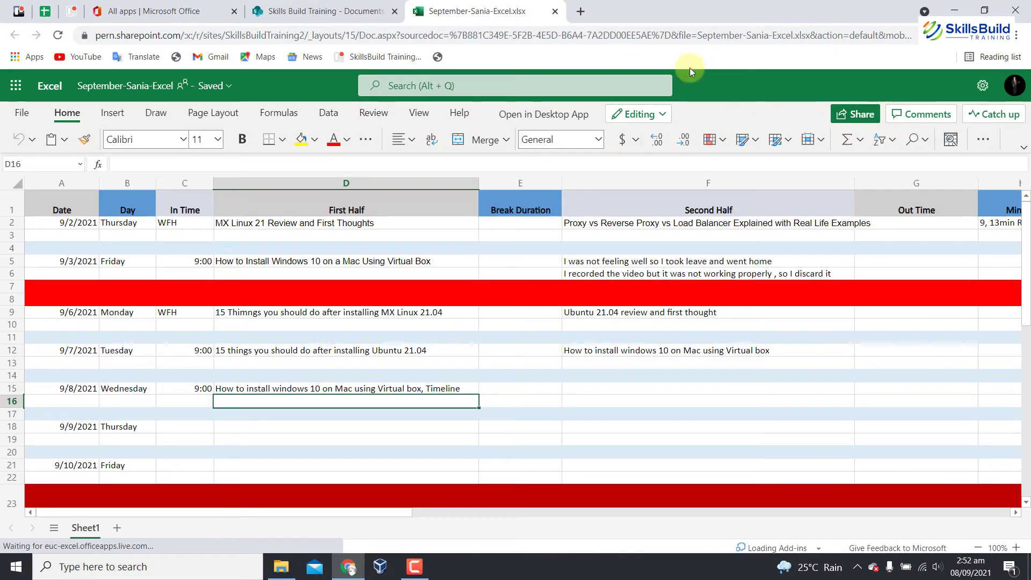
pyautogui.click(556, 12)
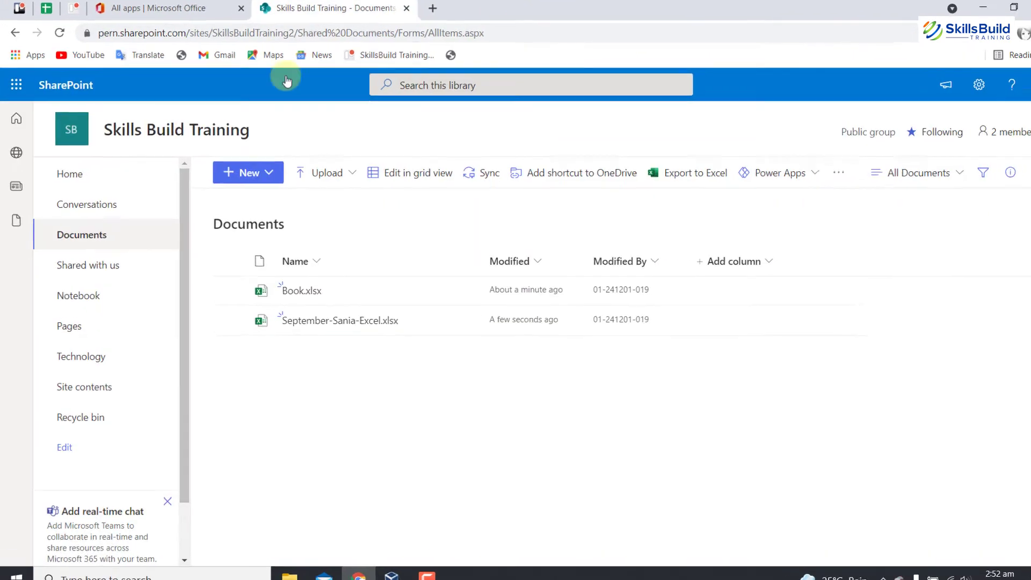
# Return to the site's home page and review its News, Activity, Technology, Documents and Quick links sections.
pyautogui.click(158, 155)
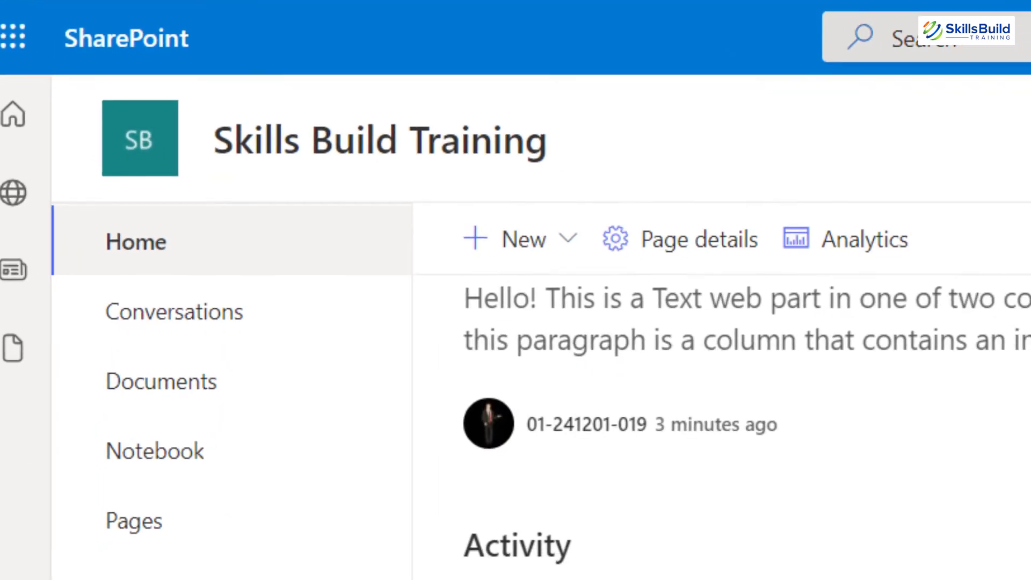
pyautogui.scroll(-5, 1025, 215)
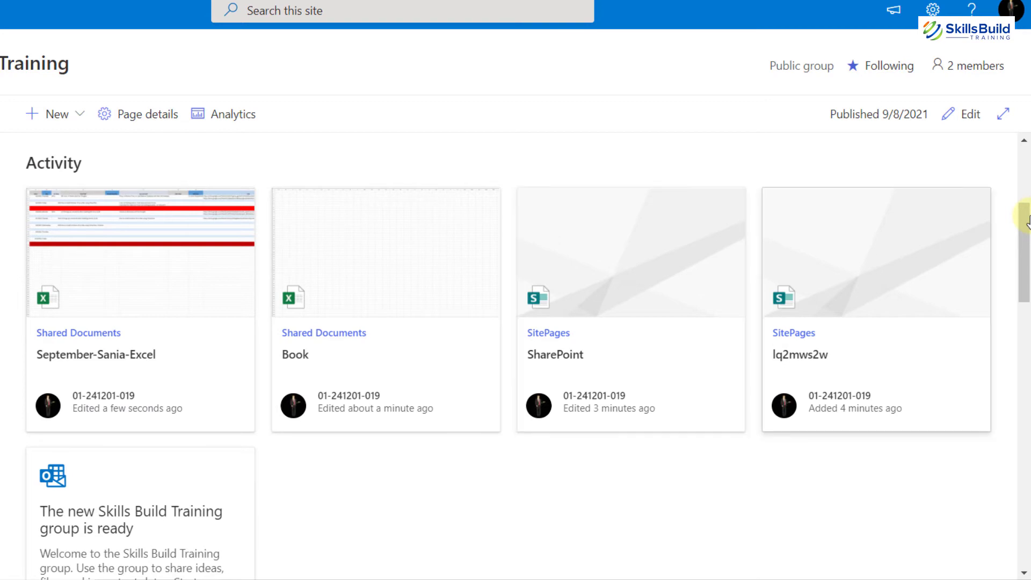
pyautogui.scroll(-10, 1026, 221)
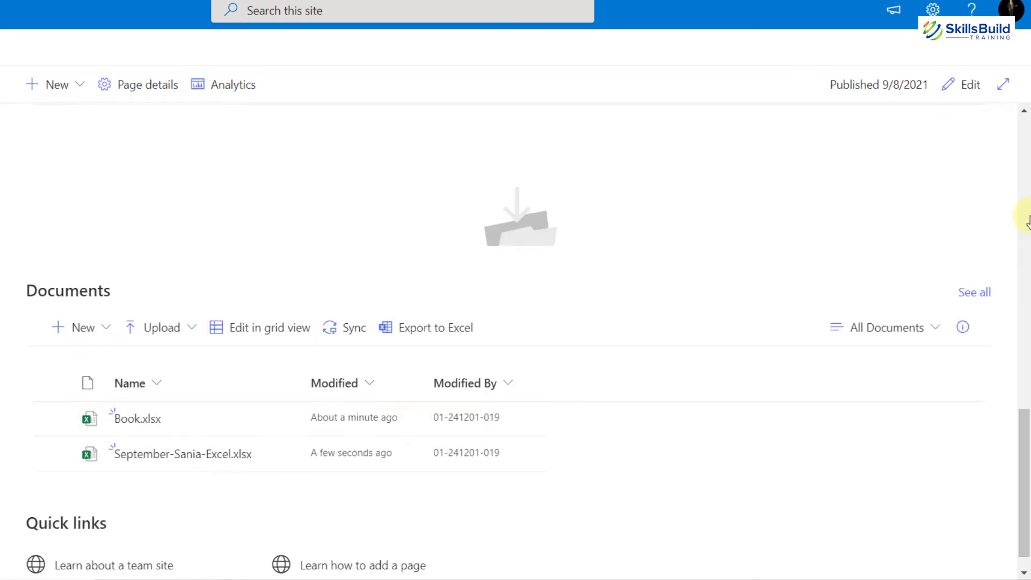
pyautogui.moveTo(1024, 437); pyautogui.dragTo(1026, 404)
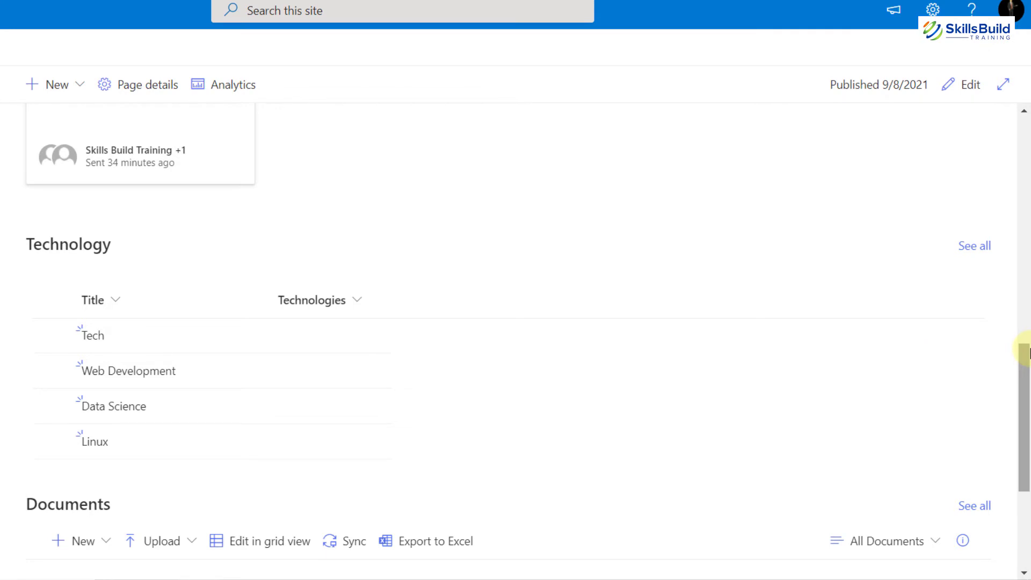
pyautogui.scroll(-3, 1027, 352)
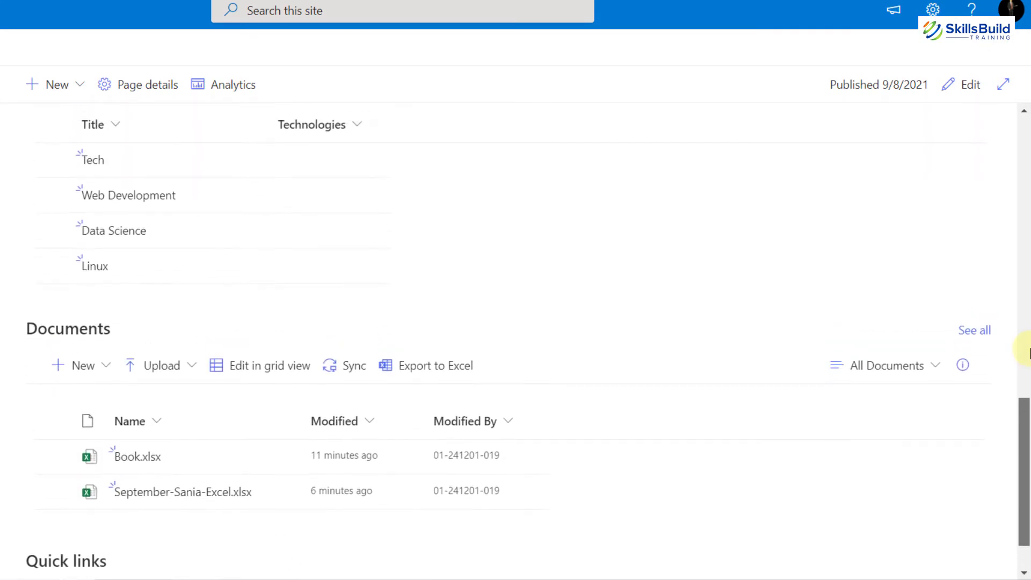
pyautogui.scroll(1, 1028, 353)
pyautogui.scroll(-1, 1028, 353)
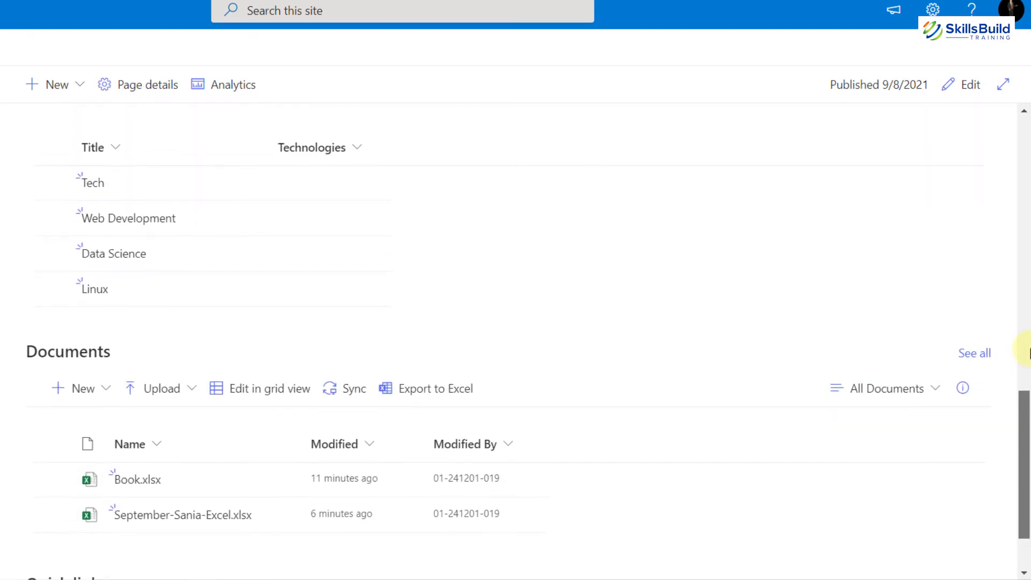
pyautogui.scroll(2, 1028, 353)
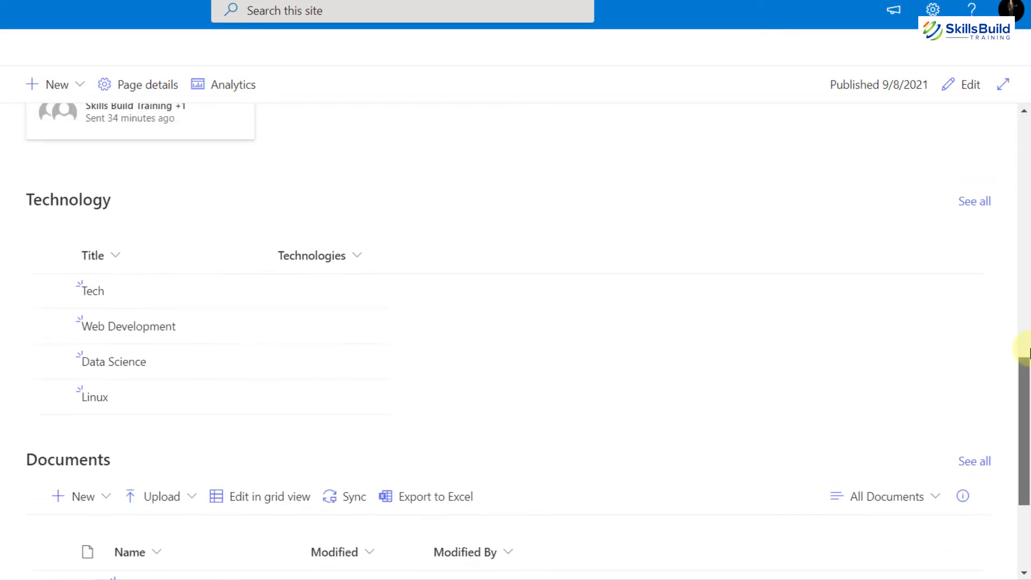
pyautogui.scroll(-3, 1028, 353)
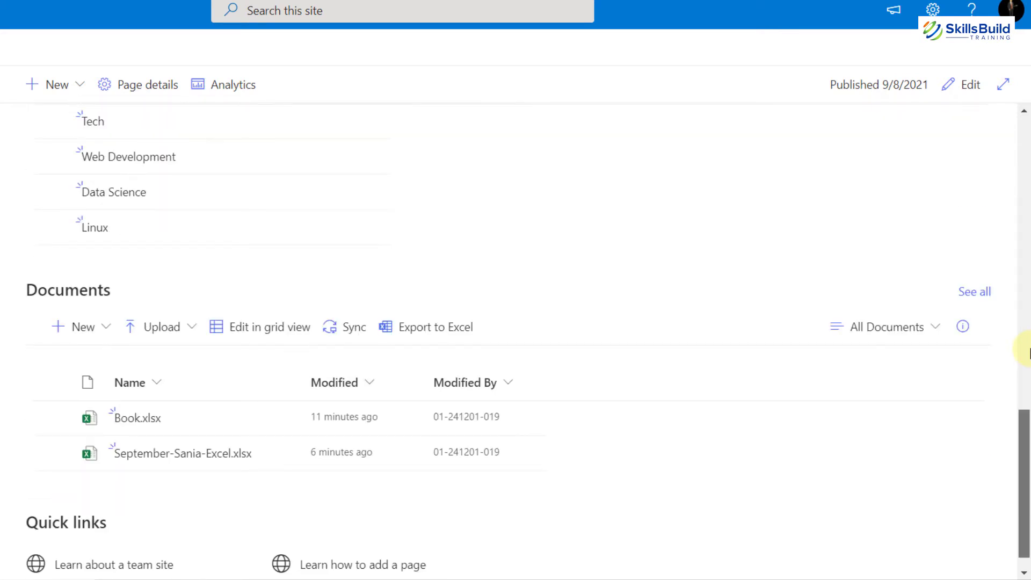
pyautogui.moveTo(1025, 463); pyautogui.dragTo(1028, 186)
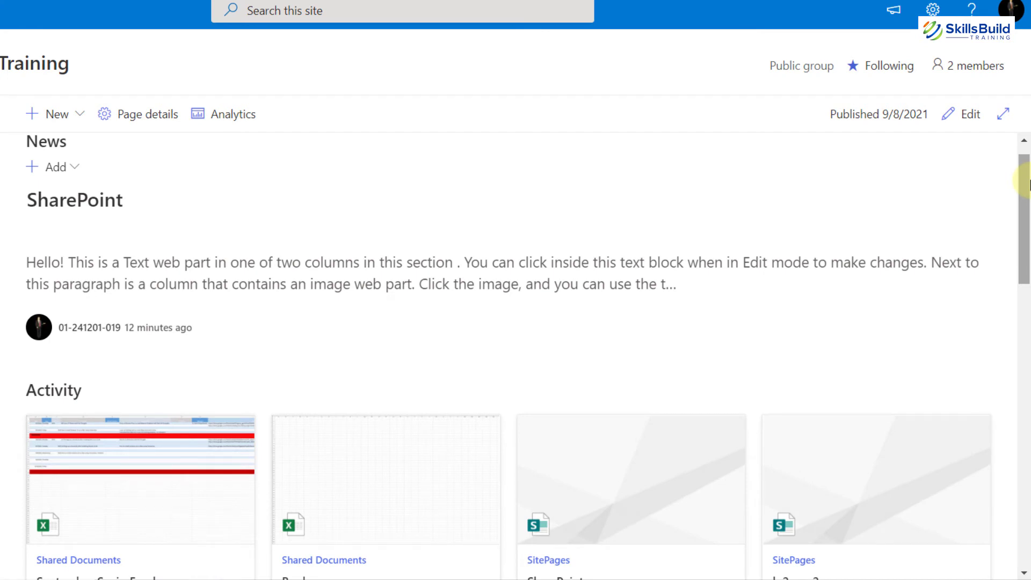
# Look over the home page sections, and examine its page analytics for viewers, views, average time spent and traffic by time.
pyautogui.scroll(-5, 1029, 184)
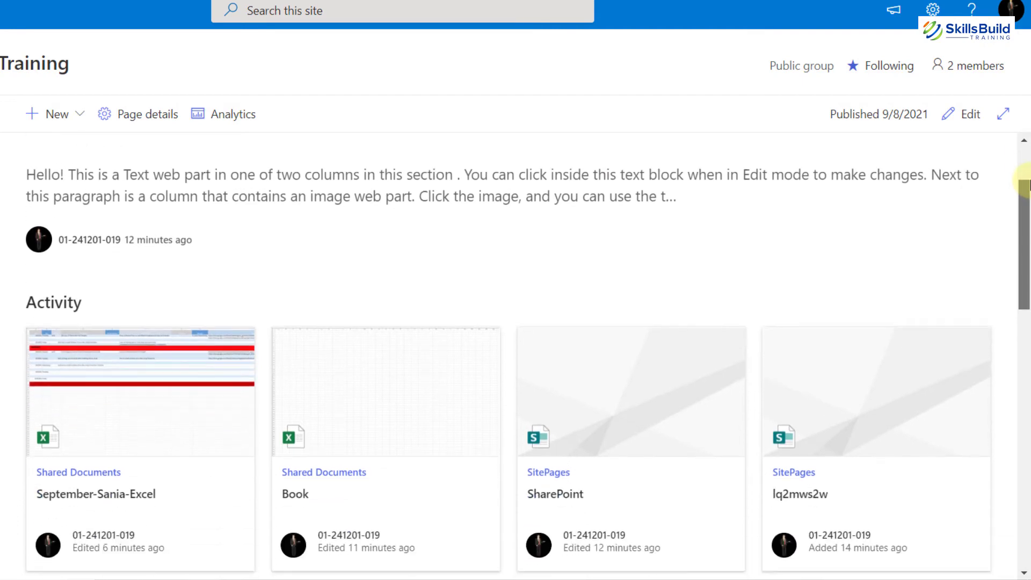
pyautogui.scroll(-10, 1028, 185)
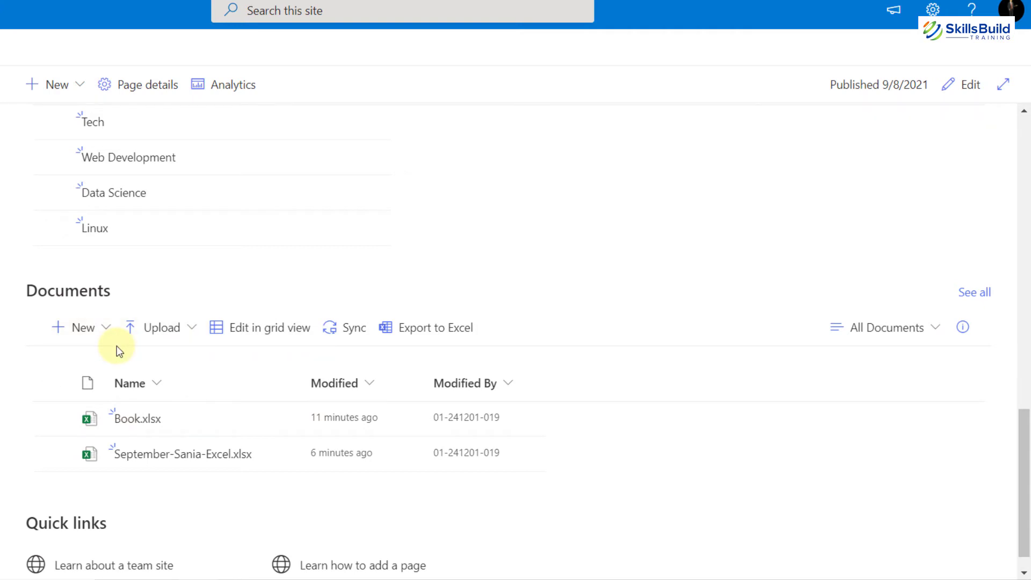
pyautogui.scroll(-1, 376, 335)
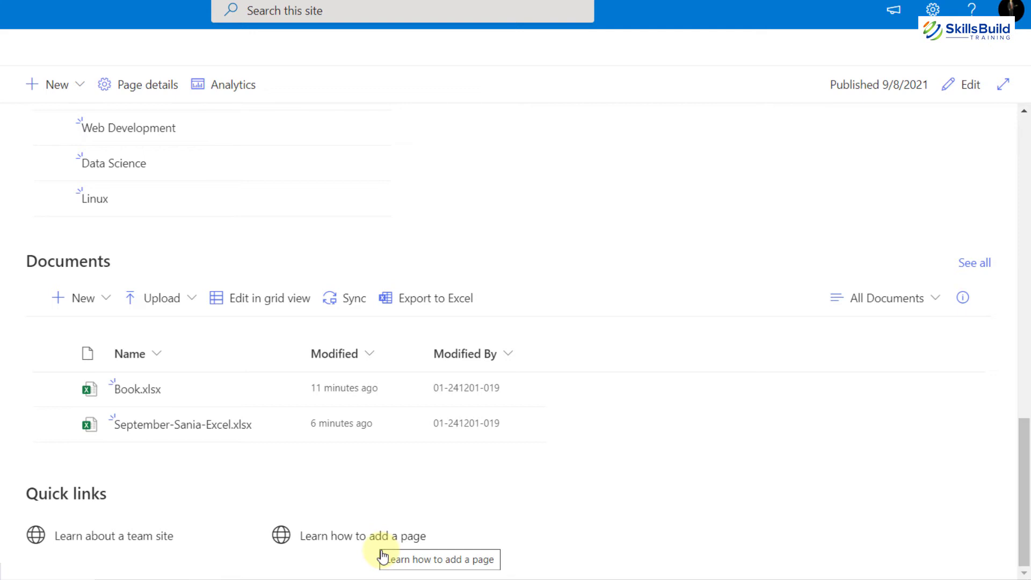
pyautogui.scroll(10, 361, 500)
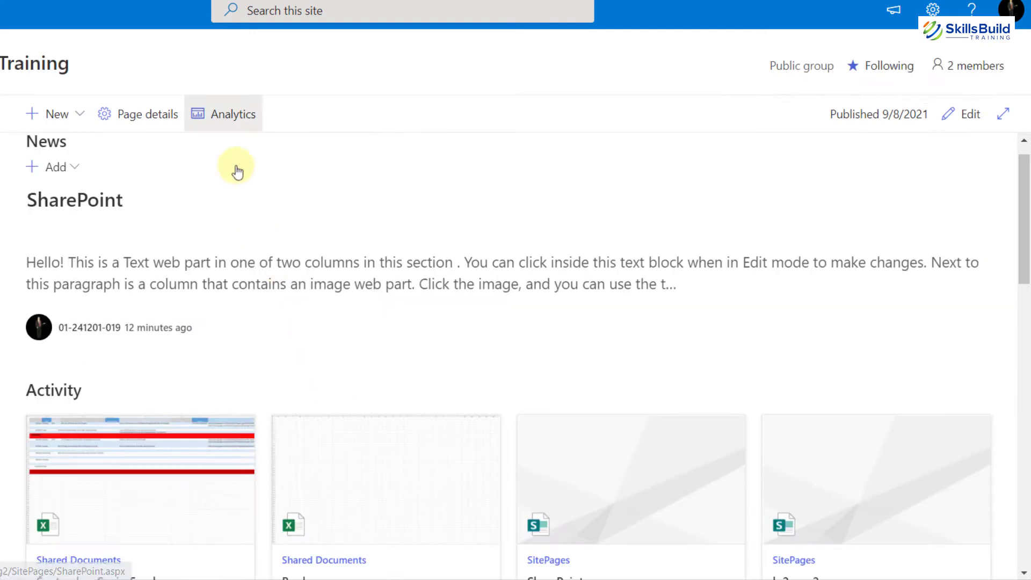
pyautogui.click(218, 119)
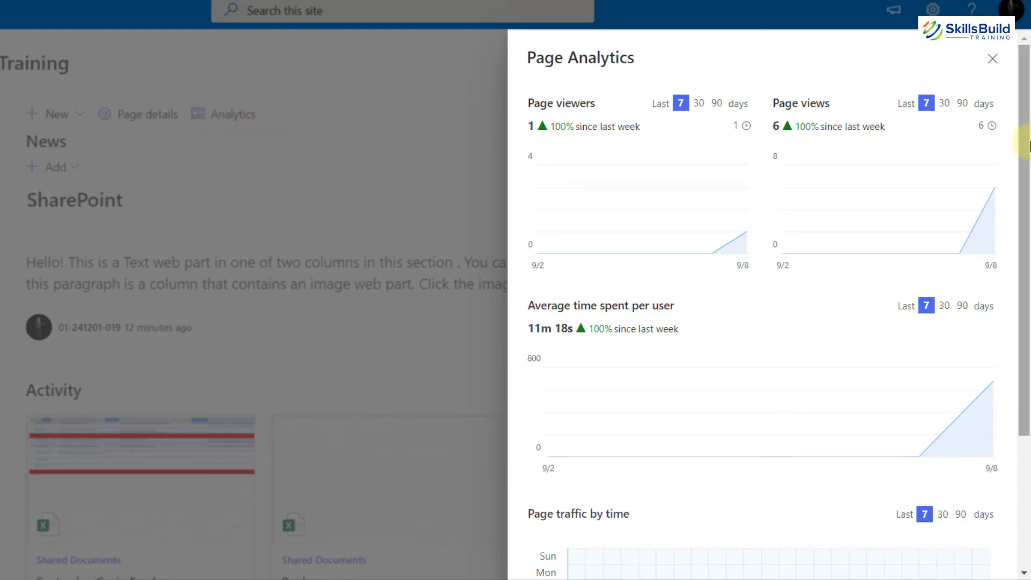
pyautogui.scroll(-2, 1028, 156)
pyautogui.moveTo(1028, 158); pyautogui.dragTo(1028, 299)
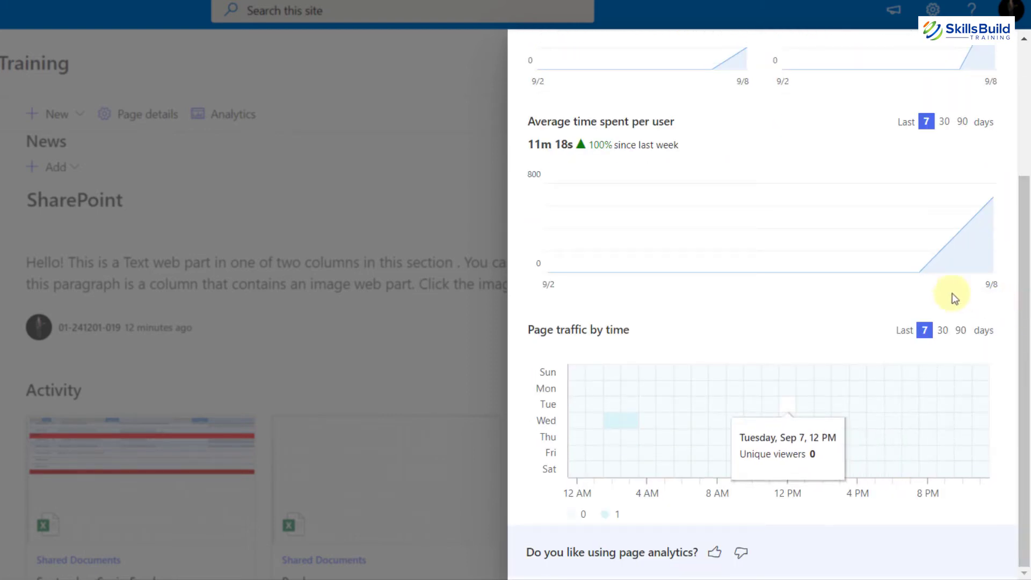
pyautogui.click(49, 114)
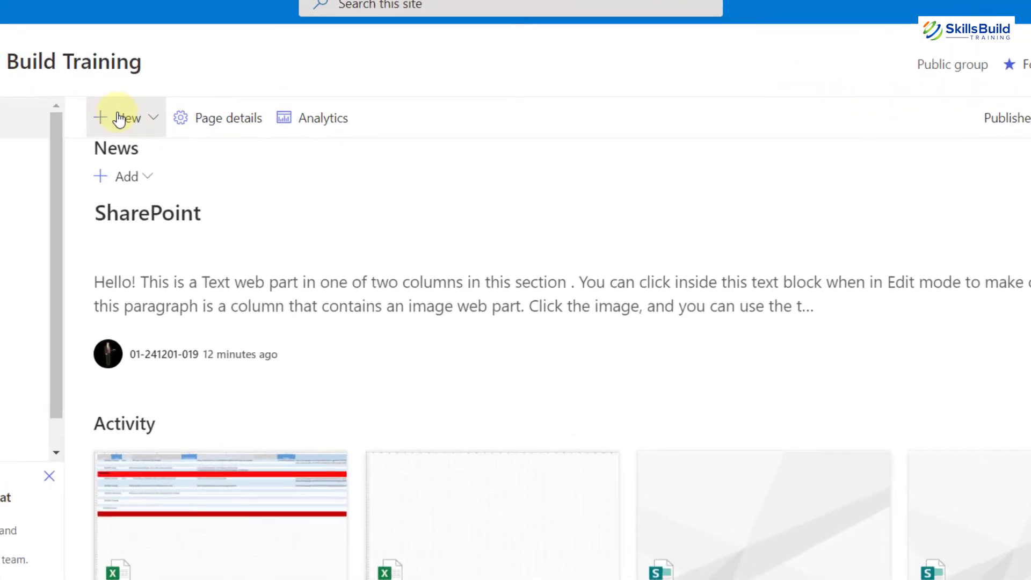
# Start a new site list from the Work progress tracker template after previewing the template's sample items.
pyautogui.click(119, 119)
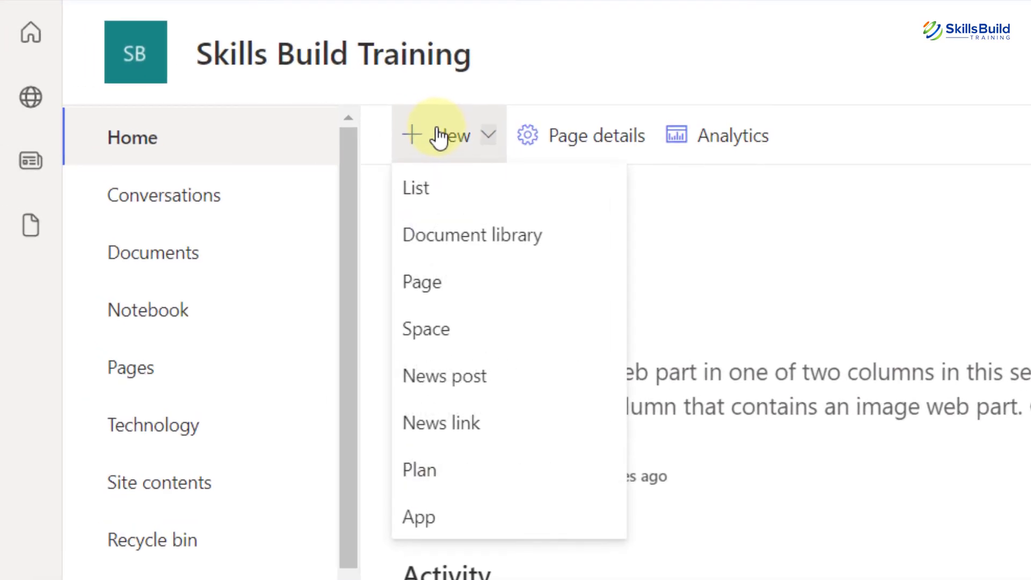
pyautogui.click(434, 204)
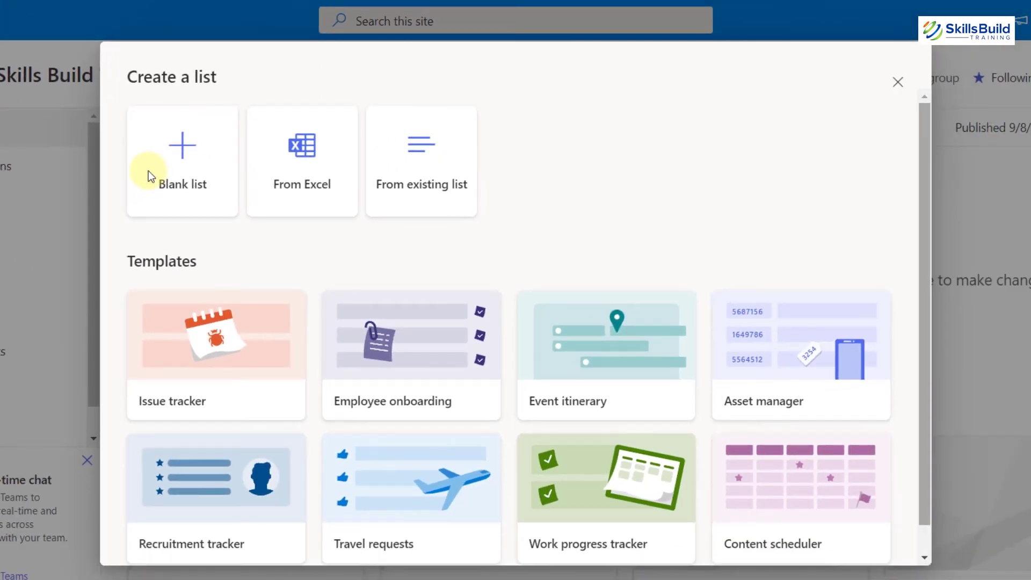
pyautogui.scroll(-1, 610, 464)
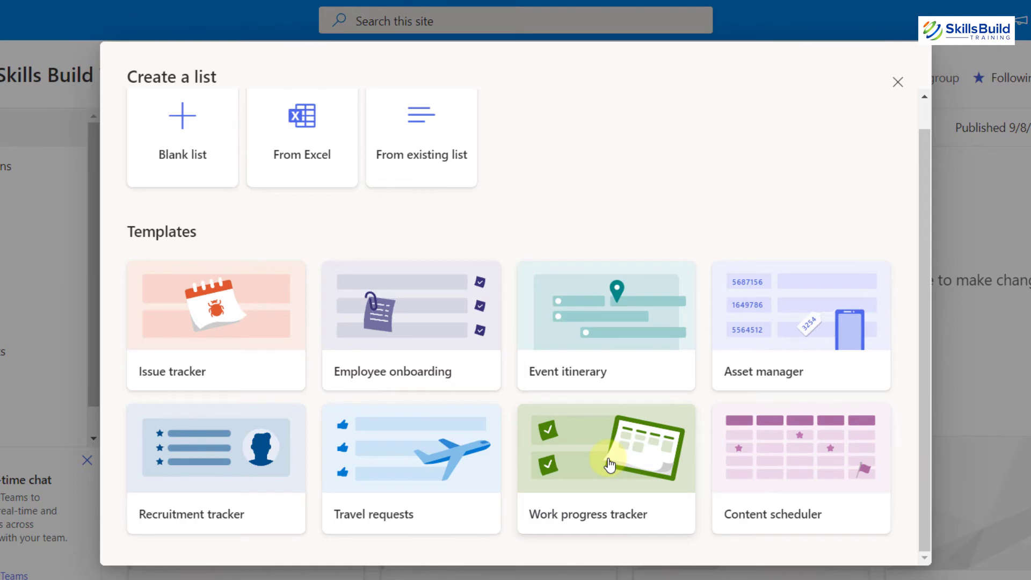
pyautogui.click(609, 464)
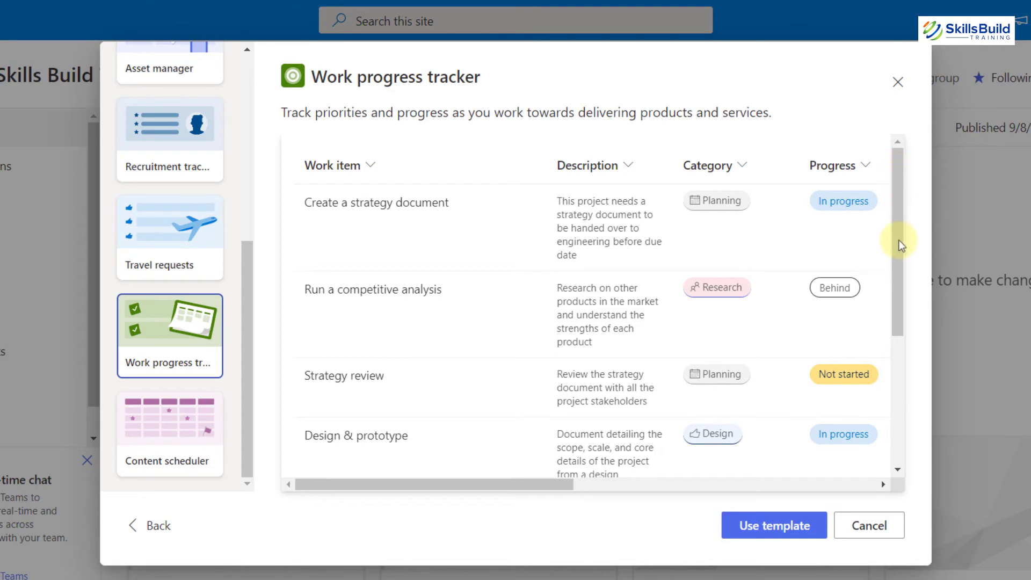
pyautogui.moveTo(899, 261); pyautogui.dragTo(941, 405)
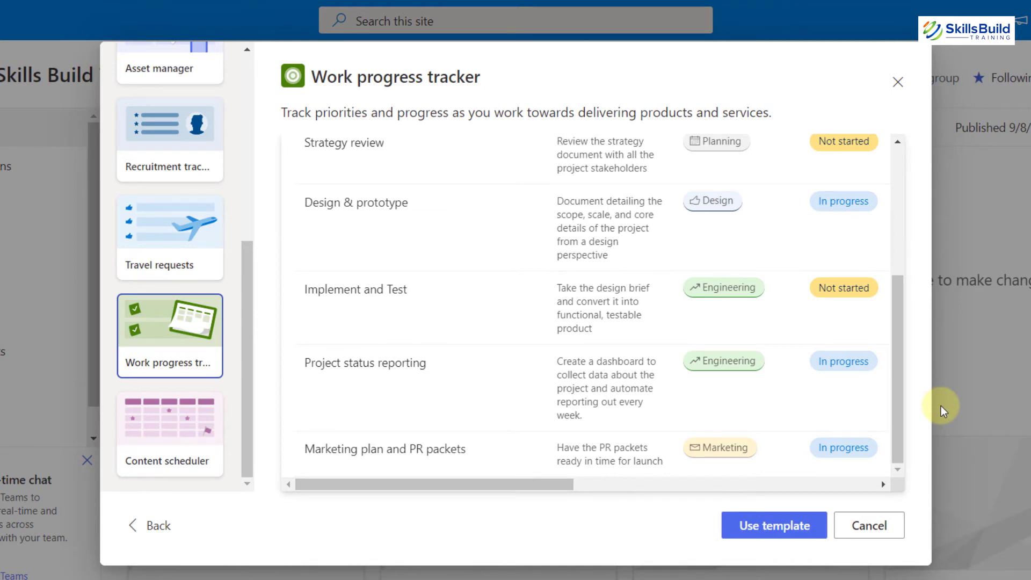
pyautogui.click(782, 524)
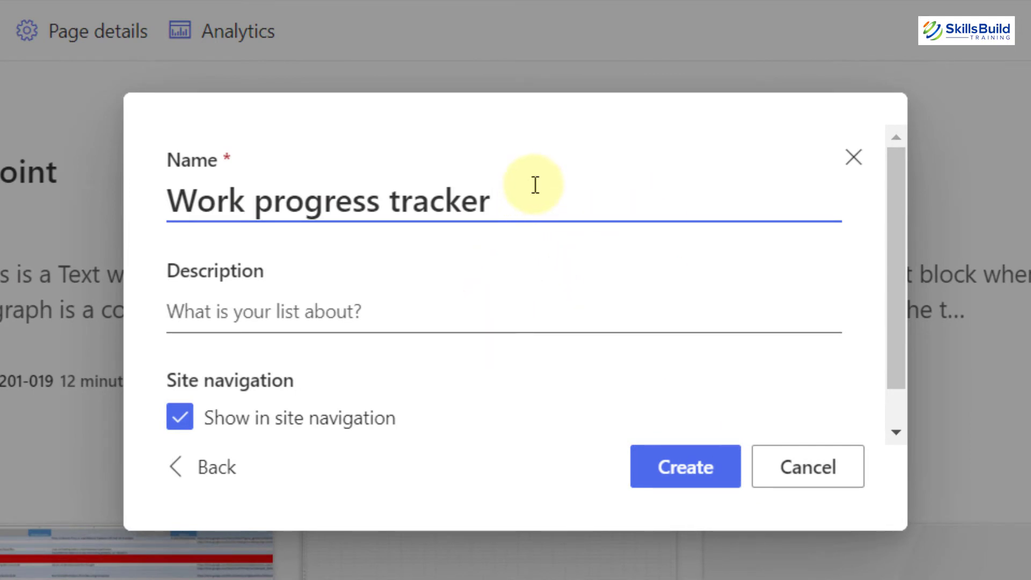
# Name the list "Tech progress tracker", describe it as "What do you want to see more? Hoe beneficial the information is?", and create it.
pyautogui.click(250, 202)
pyautogui.press('BackSpace')
pyautogui.press('BackSpace')
pyautogui.press('BackSpace')
pyautogui.press('BackSpace')
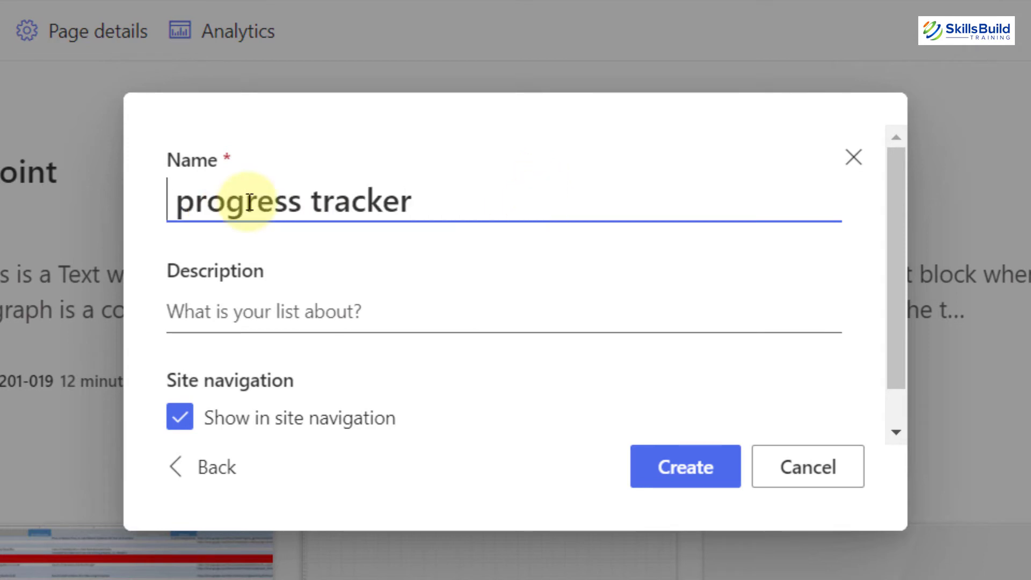
pyautogui.write('Tech')
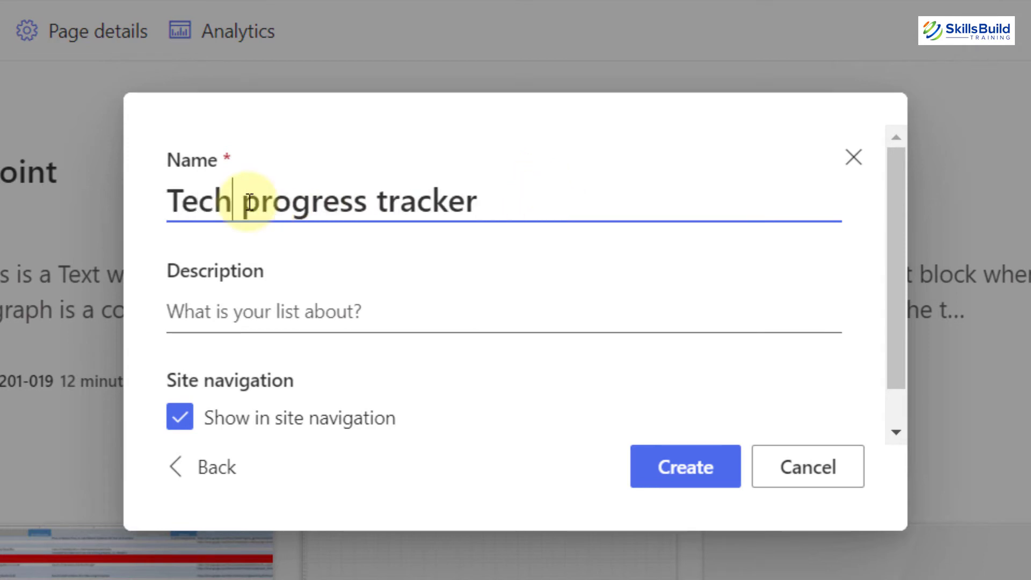
pyautogui.click(357, 313)
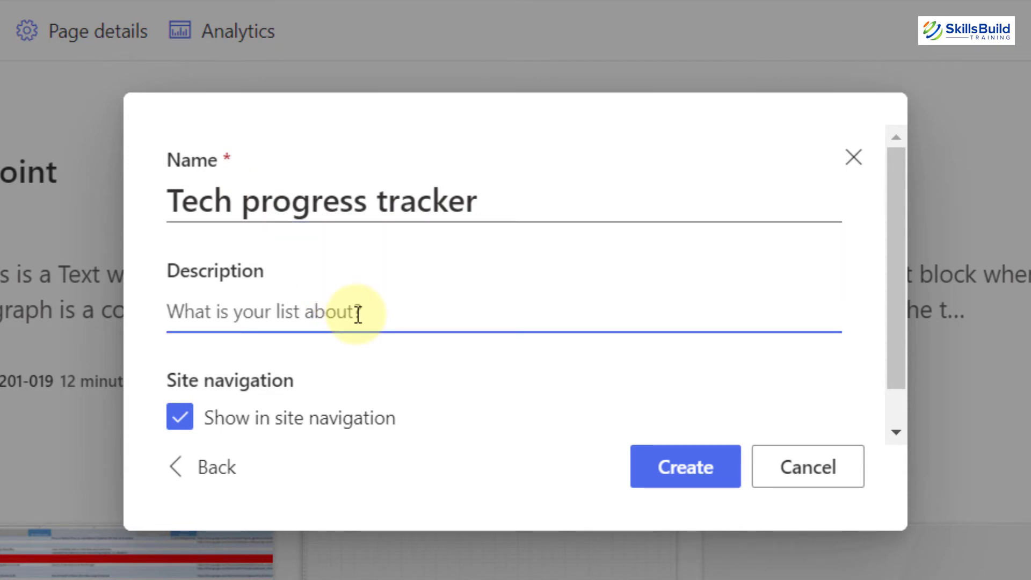
pyautogui.write('What do you want to see more? Hoe beneficial the information is?')
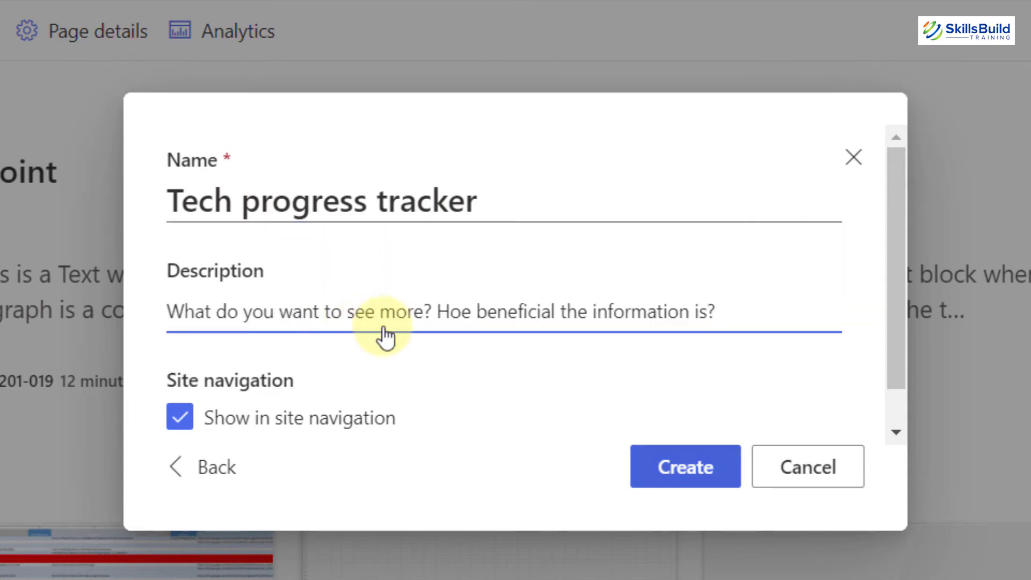
pyautogui.click(690, 463)
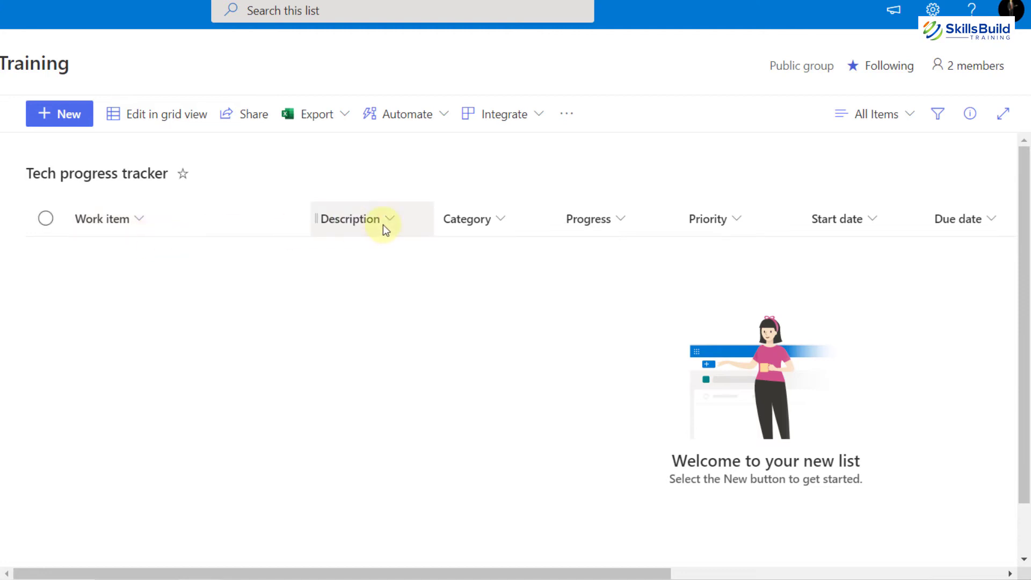
# Examine the Tech progress tracker list's columns and the options on the Category, Progress and Priority headers.
pyautogui.click(514, 221)
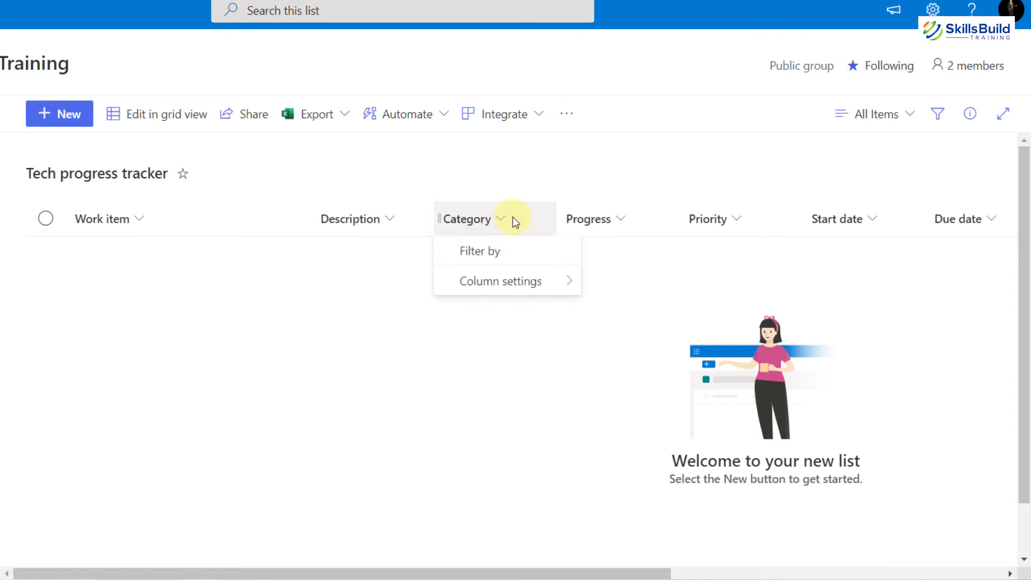
pyautogui.click(503, 221)
pyautogui.click(503, 223)
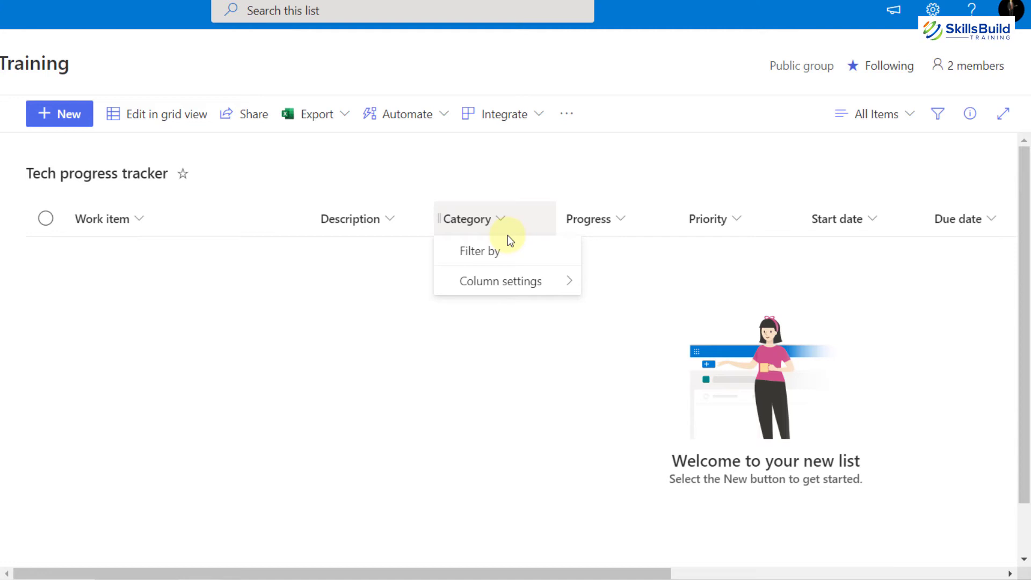
pyautogui.click(623, 227)
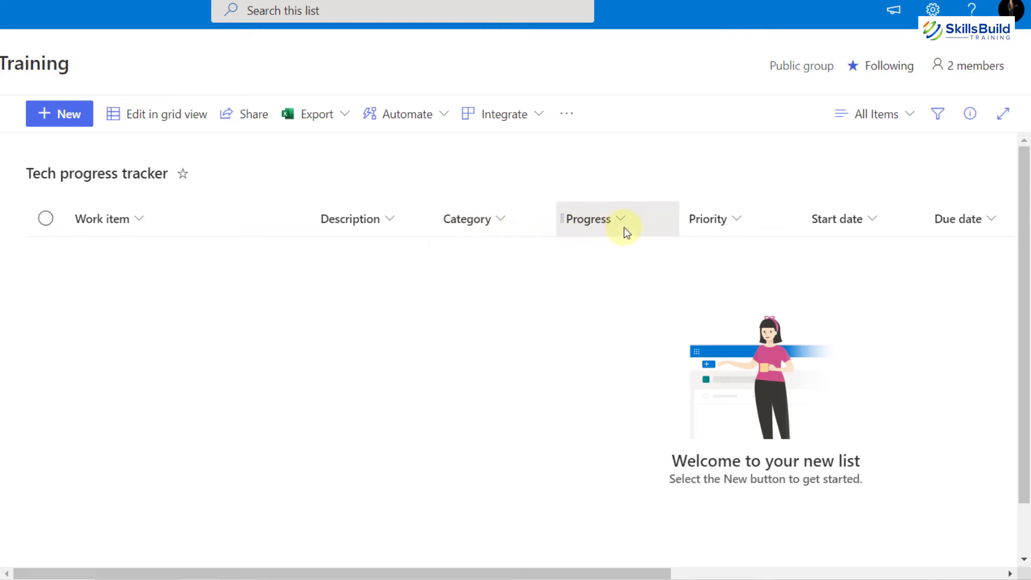
pyautogui.click(730, 229)
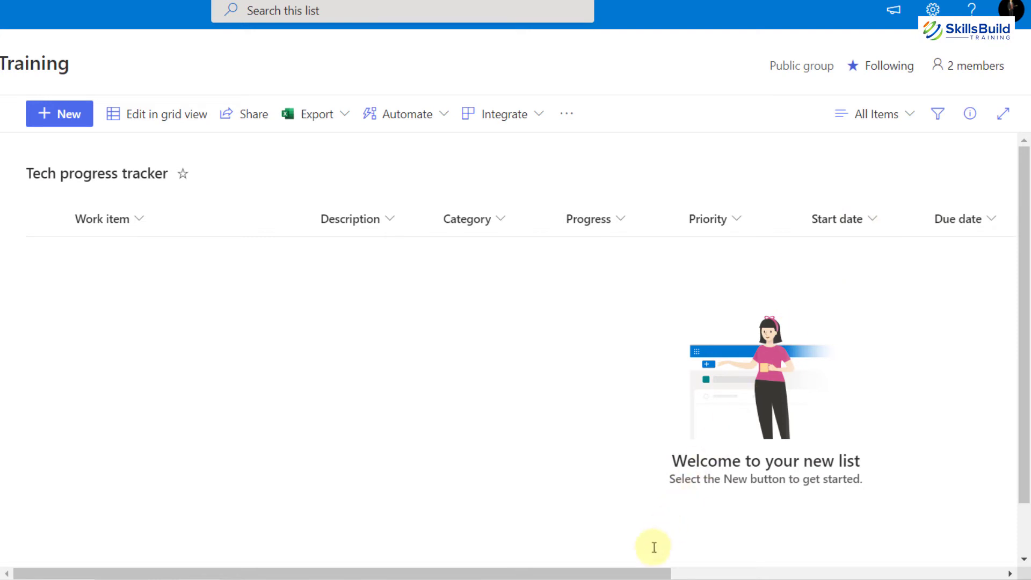
pyautogui.moveTo(635, 576); pyautogui.dragTo(983, 550)
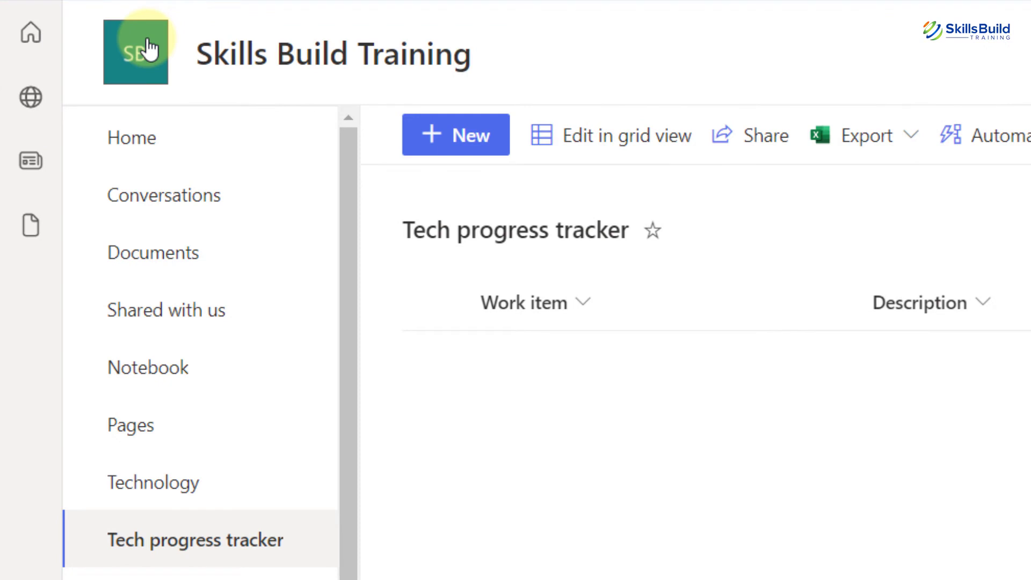
# Return to the site's home page and add Microsoft Teams to the site, keeping the Home page pinned as a tab.
pyautogui.click(149, 50)
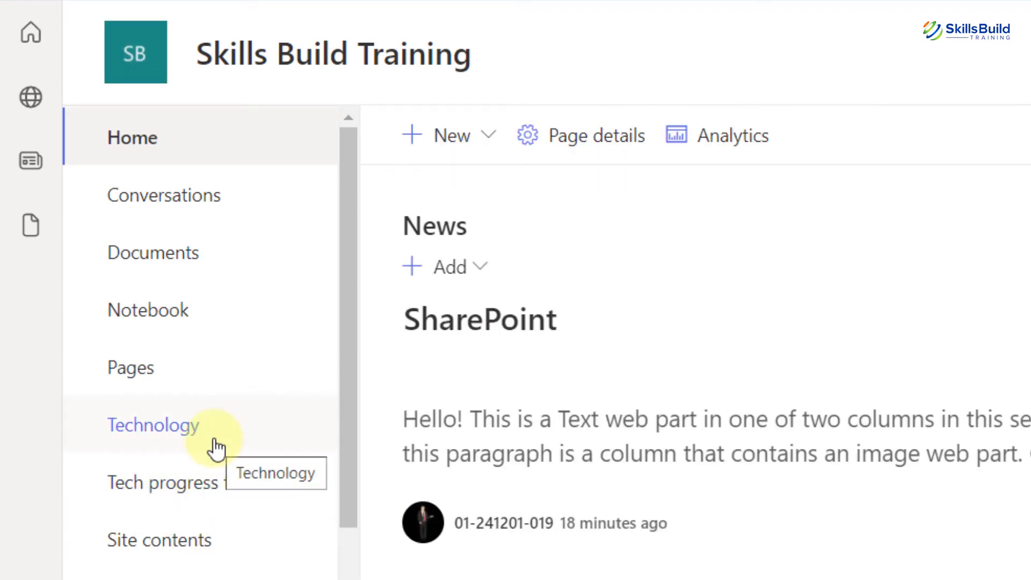
pyautogui.moveTo(356, 372); pyautogui.dragTo(363, 536)
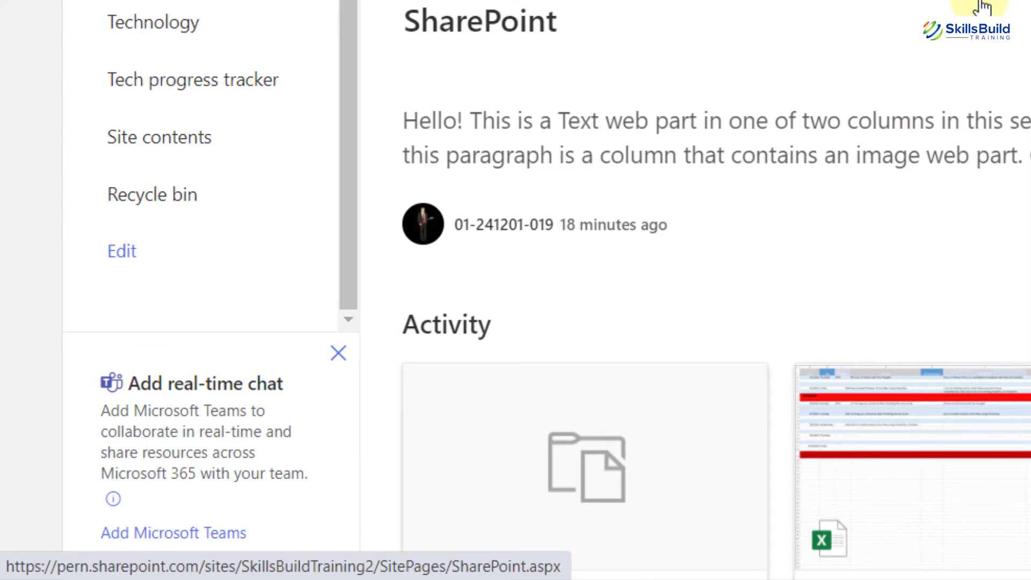
pyautogui.click(157, 544)
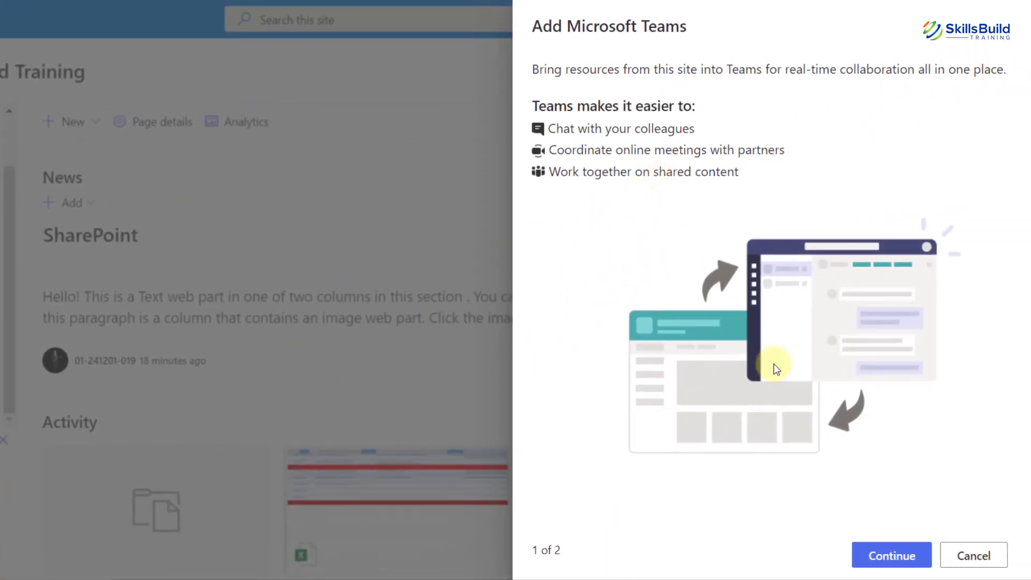
pyautogui.click(892, 553)
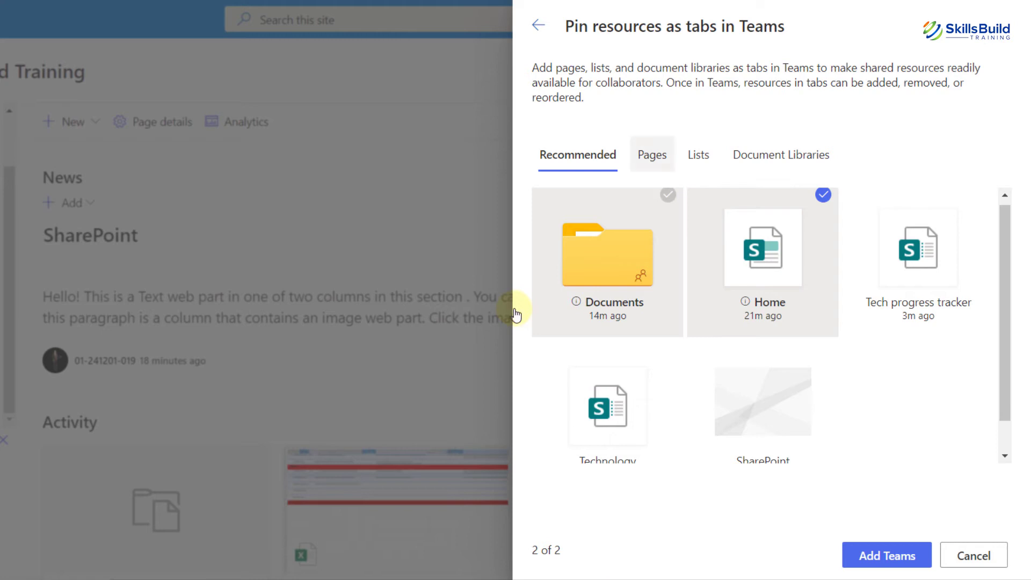
pyautogui.click(653, 155)
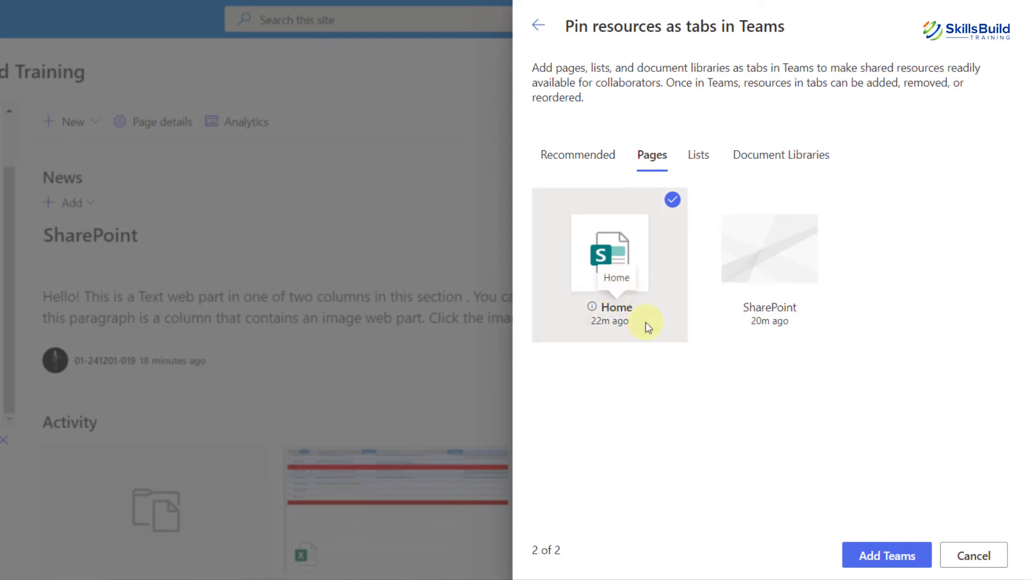
pyautogui.click(886, 551)
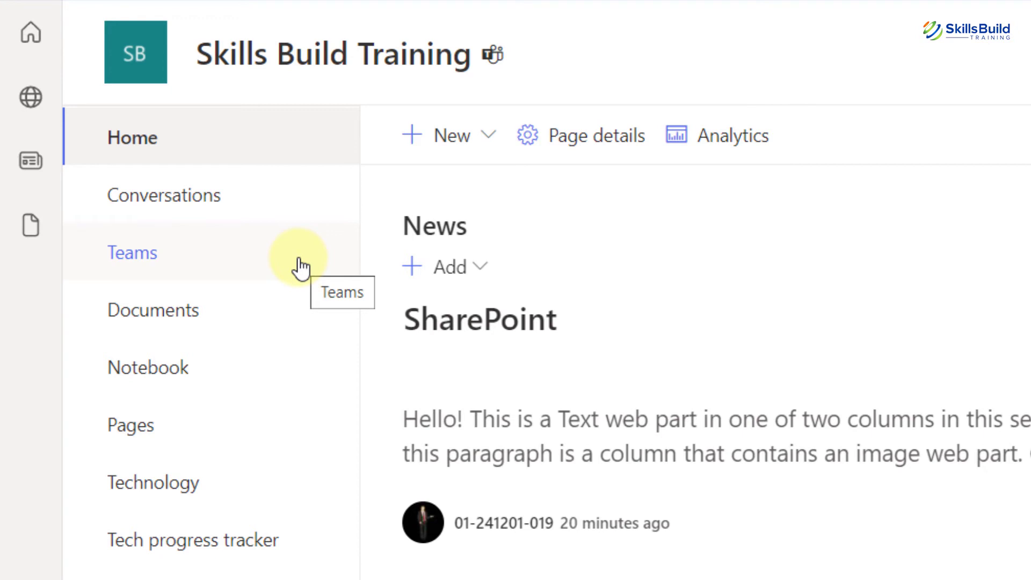
# Switch to the Microsoft Teams web app from the site's navigation and open the Skills Build Training team.
pyautogui.click(301, 267)
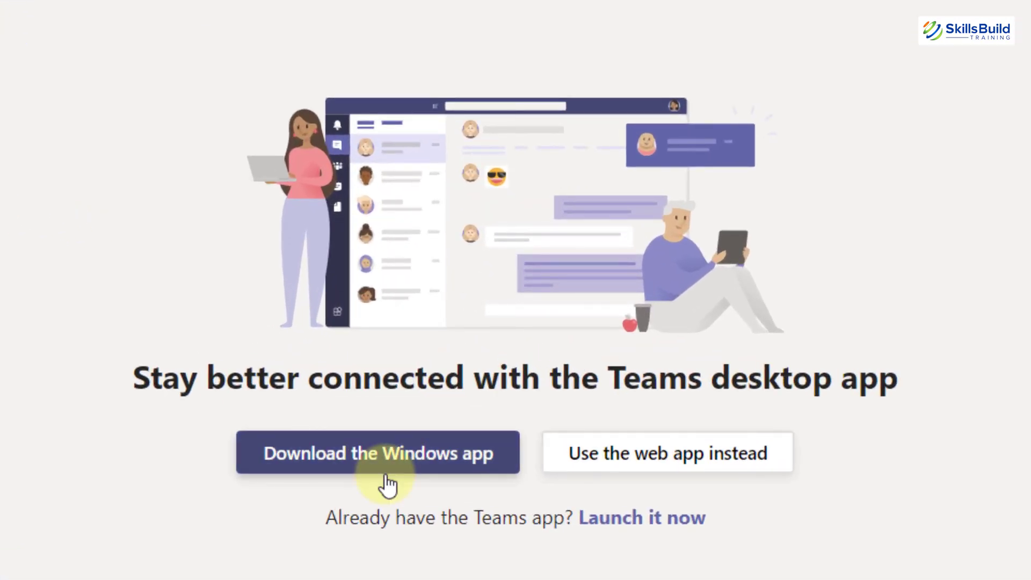
pyautogui.click(630, 464)
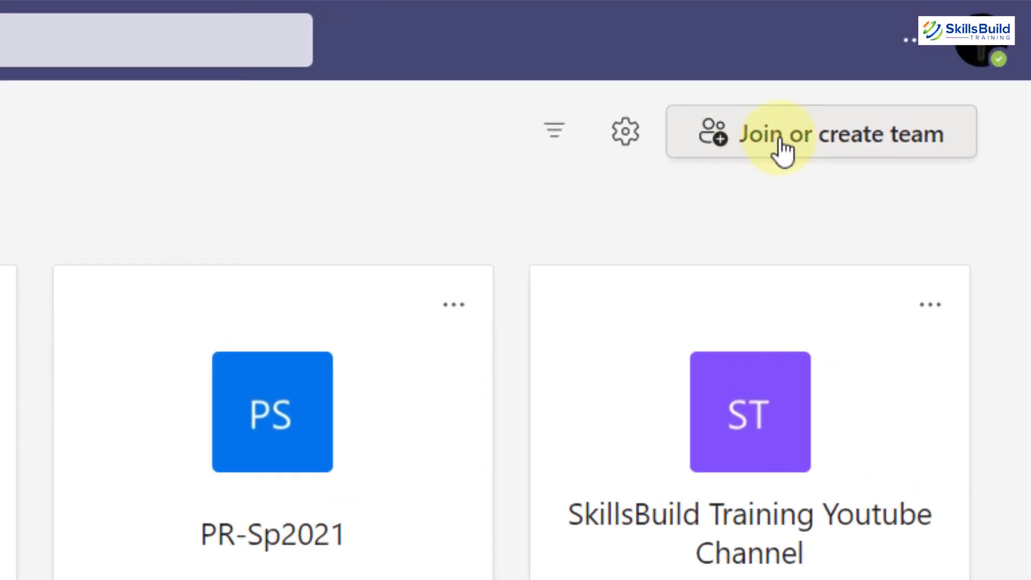
pyautogui.click(919, 126)
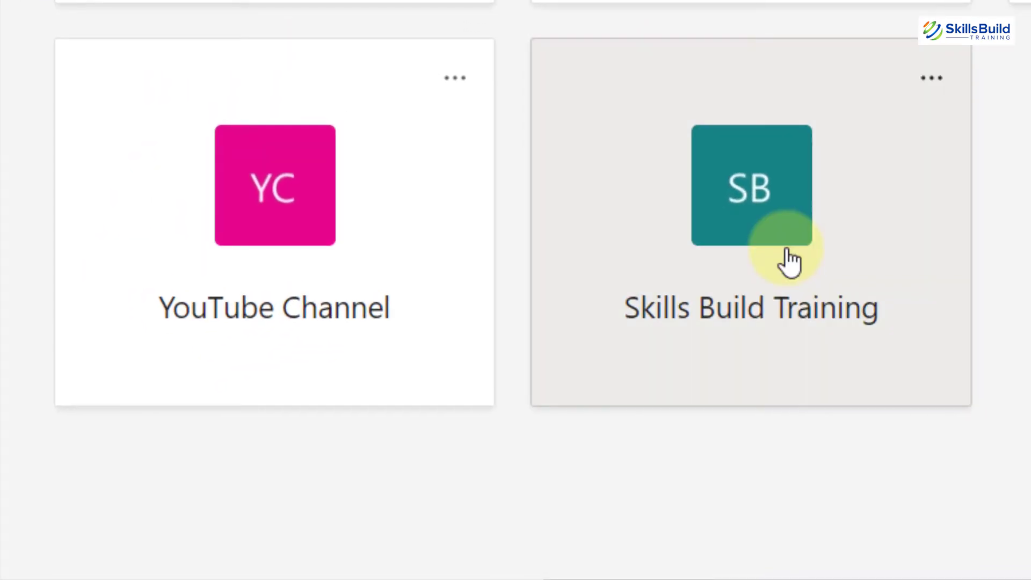
pyautogui.click(789, 263)
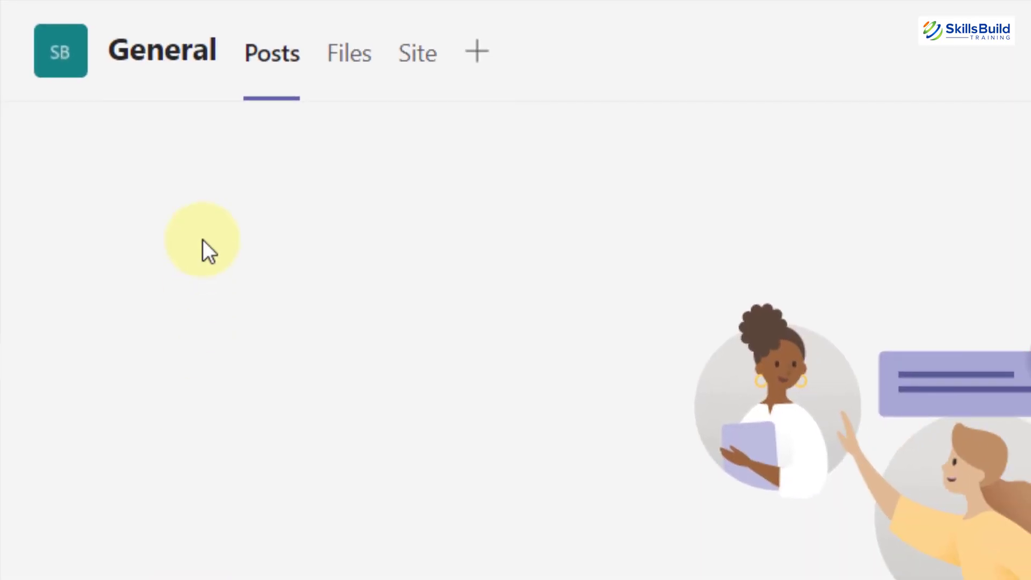
# Add the Skills Build Training site's Documents library as a SharePoint tab in the General channel, with a channel post about it.
pyautogui.click(484, 58)
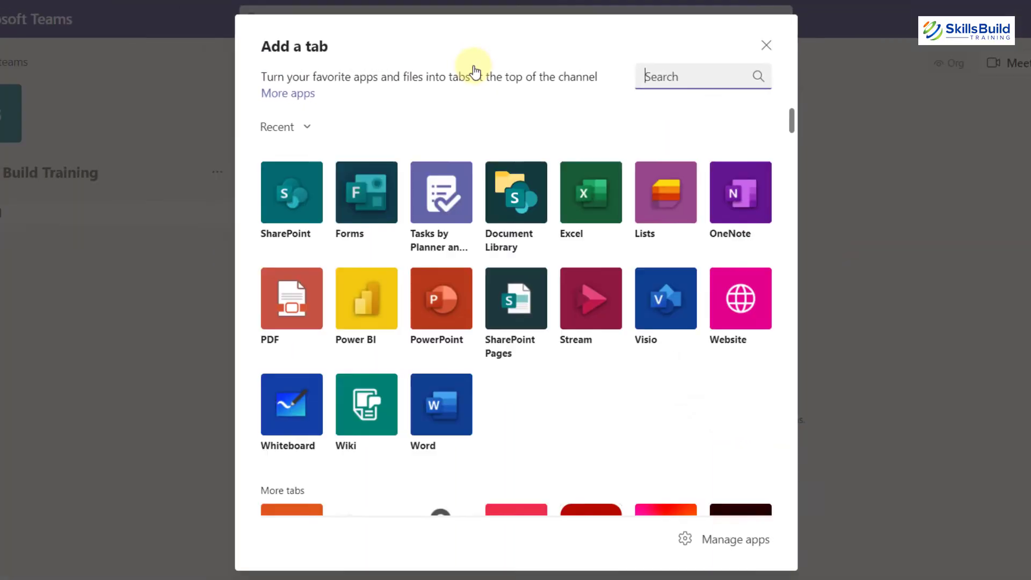
pyautogui.click(293, 204)
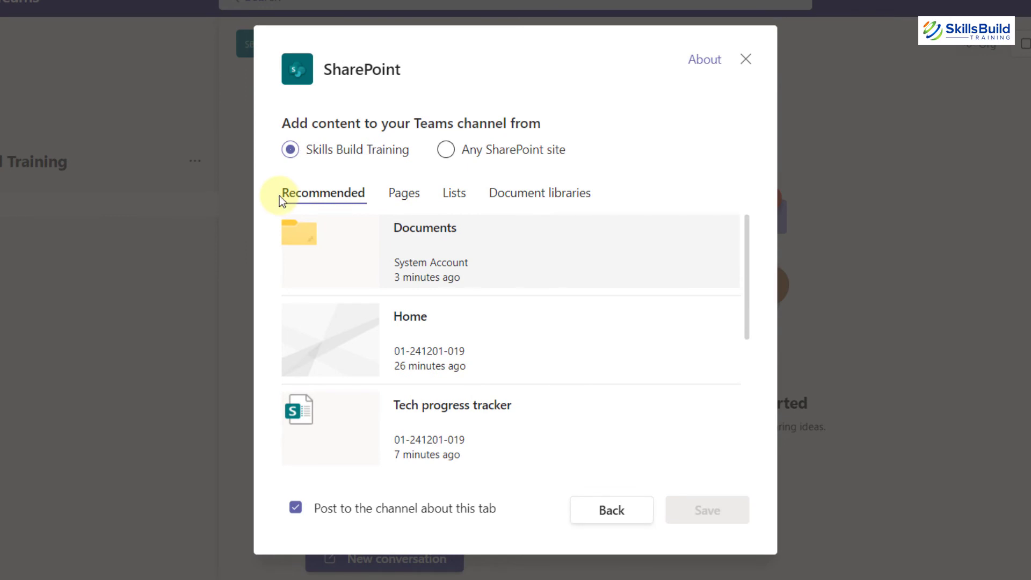
pyautogui.moveTo(745, 254); pyautogui.dragTo(761, 433)
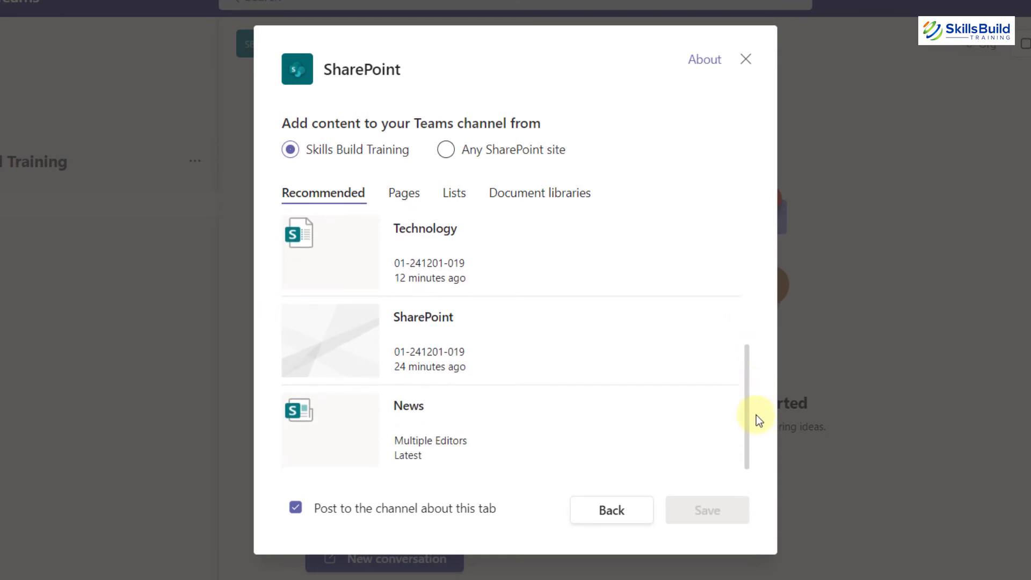
pyautogui.moveTo(749, 381); pyautogui.dragTo(752, 198)
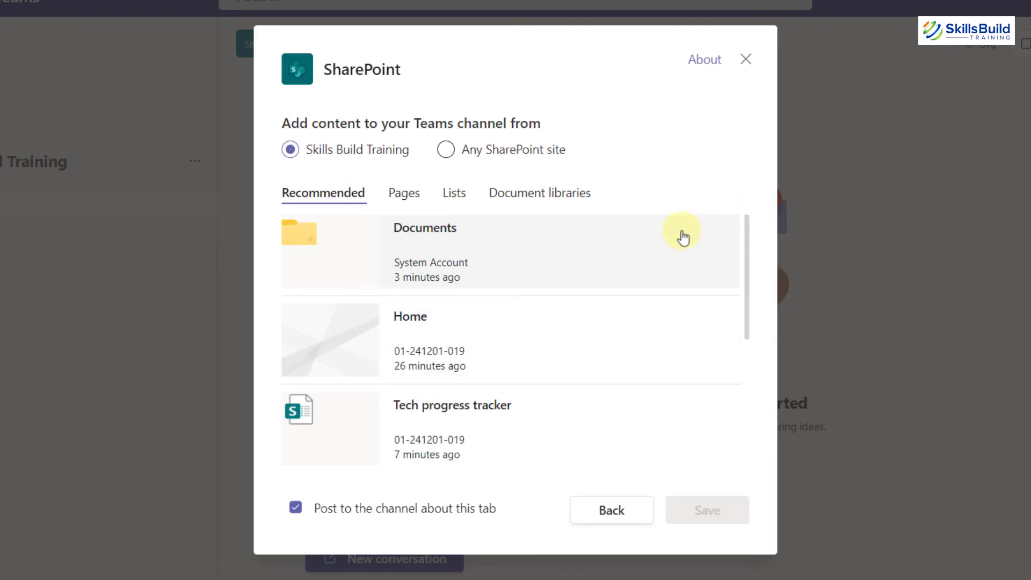
pyautogui.click(566, 290)
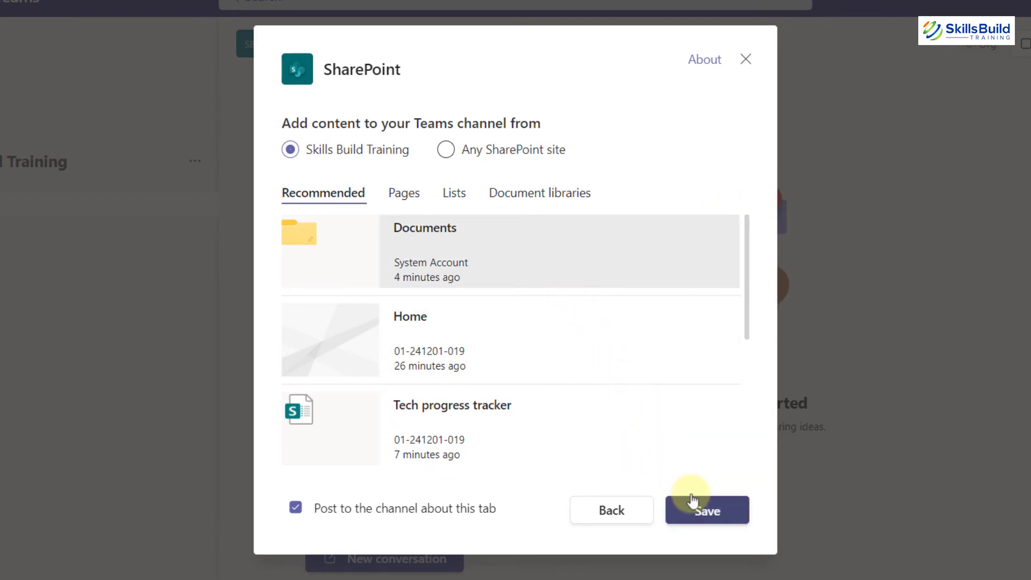
pyautogui.click(697, 510)
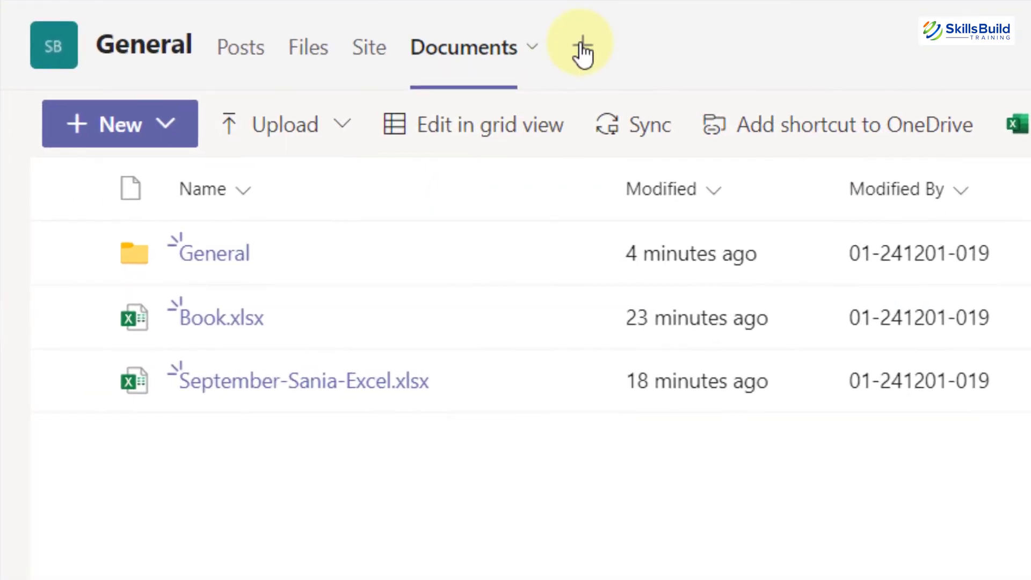
# Add the site's Home page as another SharePoint tab in the General channel and look through its sections.
pyautogui.click(566, 84)
pyautogui.click(122, 288)
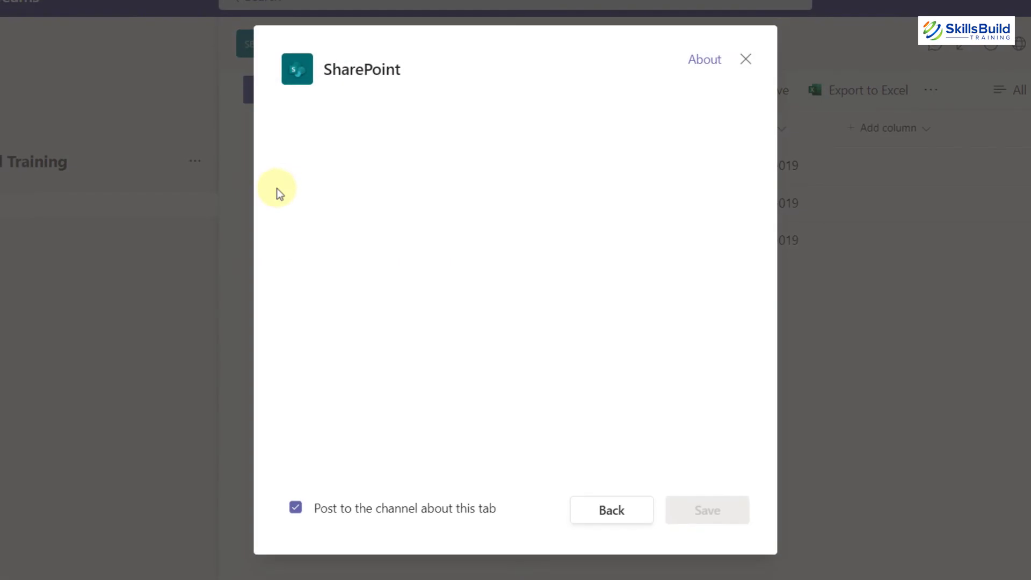
pyautogui.click(422, 360)
pyautogui.click(697, 507)
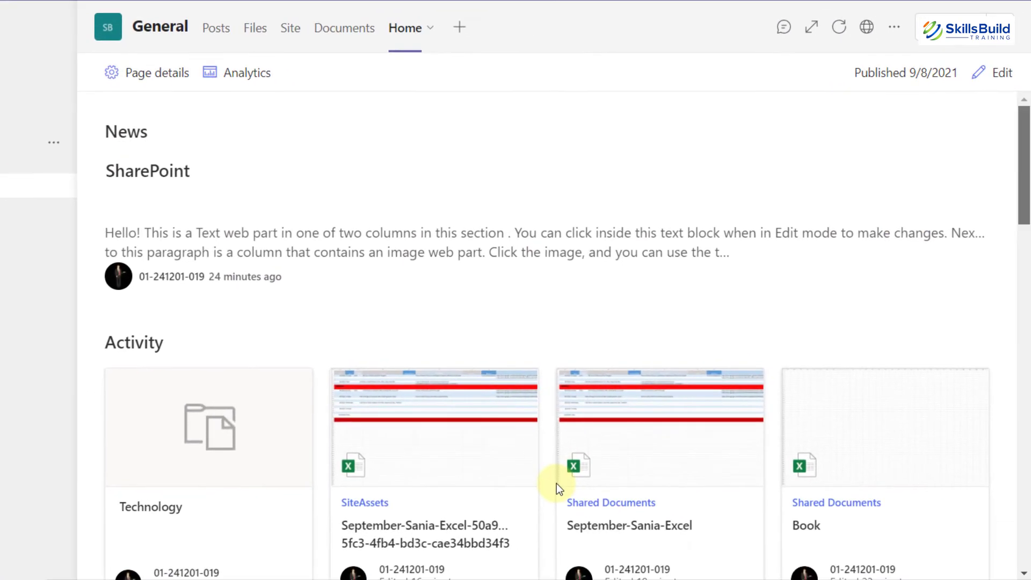
pyautogui.scroll(-10, 556, 483)
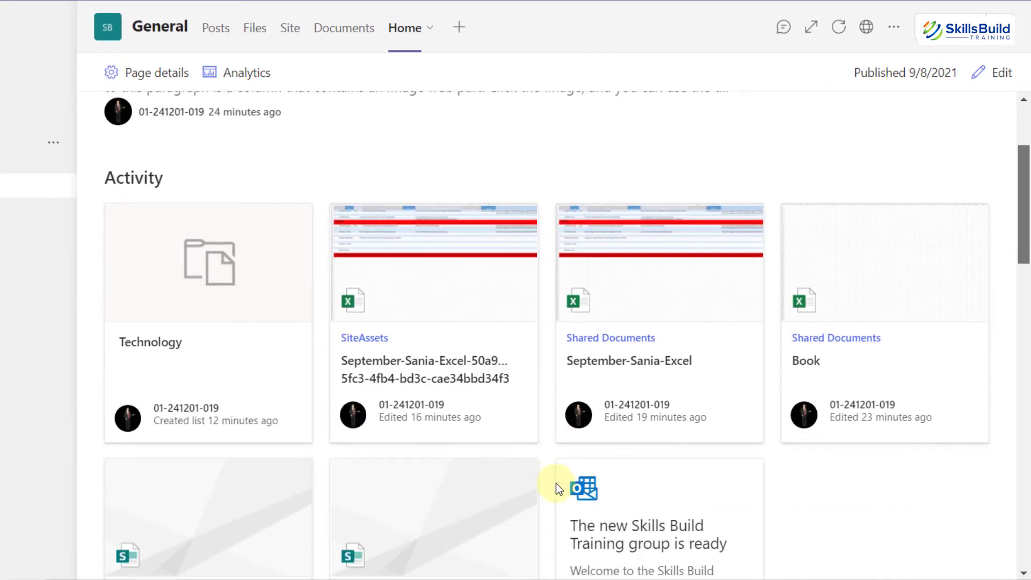
pyautogui.scroll(10, 1026, 127)
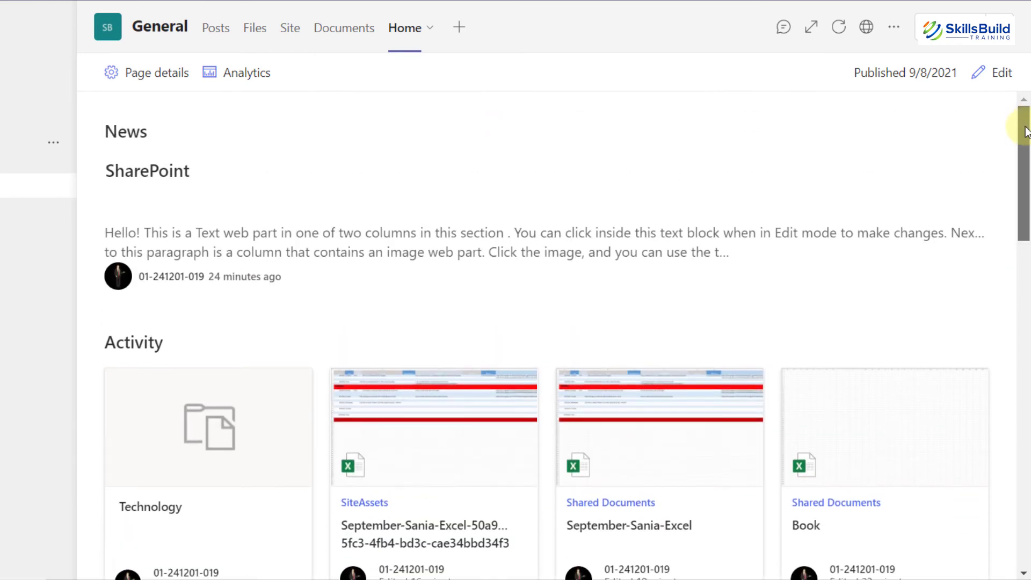
pyautogui.scroll(-10, 1025, 131)
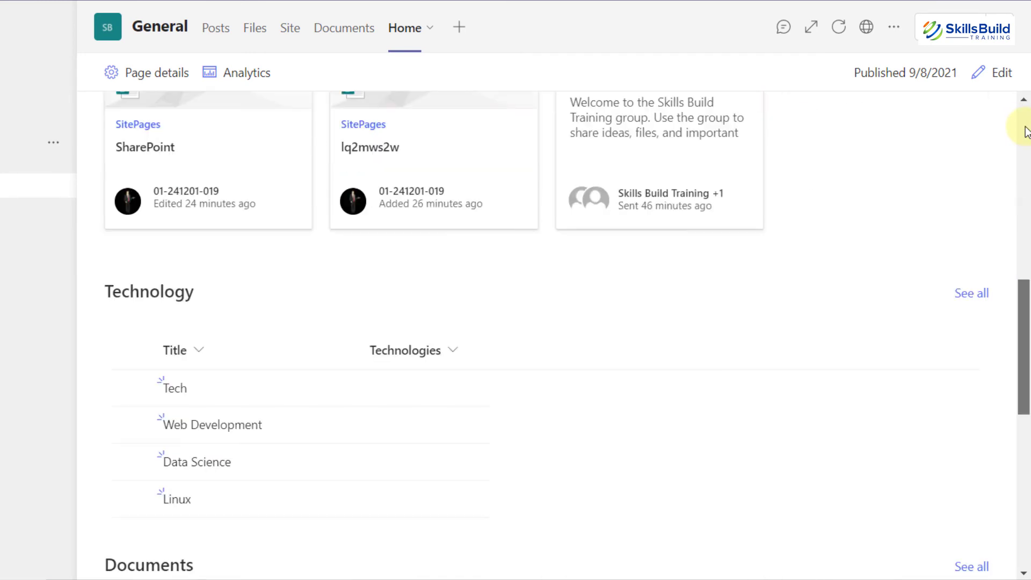
pyautogui.scroll(-7, 1025, 131)
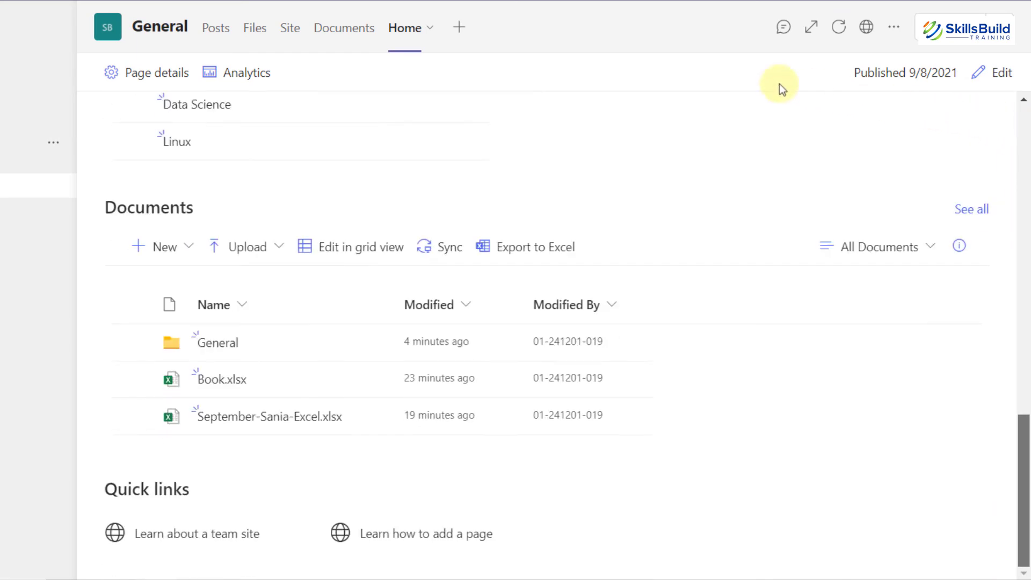
pyautogui.scroll(10, 779, 84)
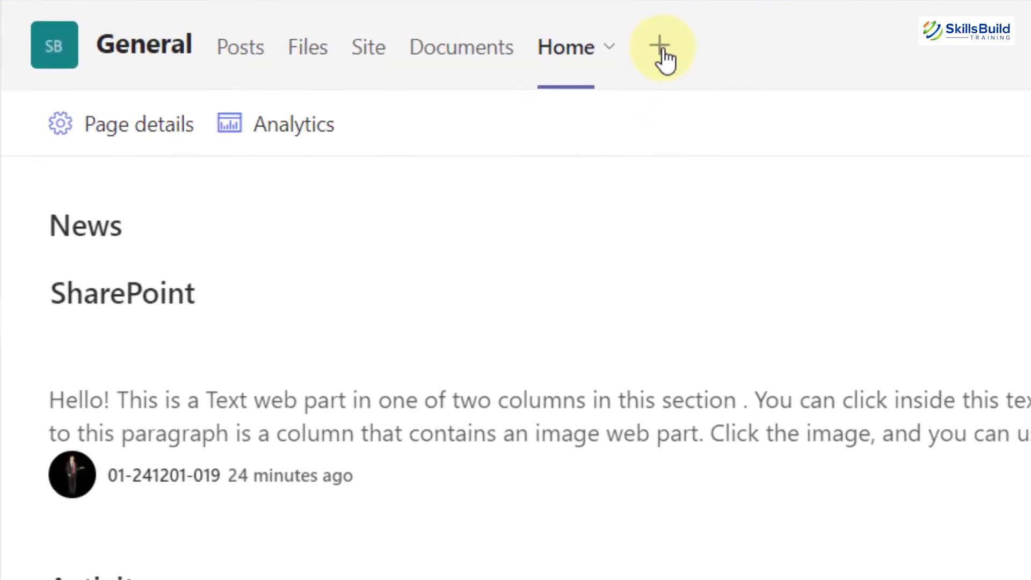
# Add the Tech progress tracker list as a SharePoint tab in the General channel.
pyautogui.click(664, 50)
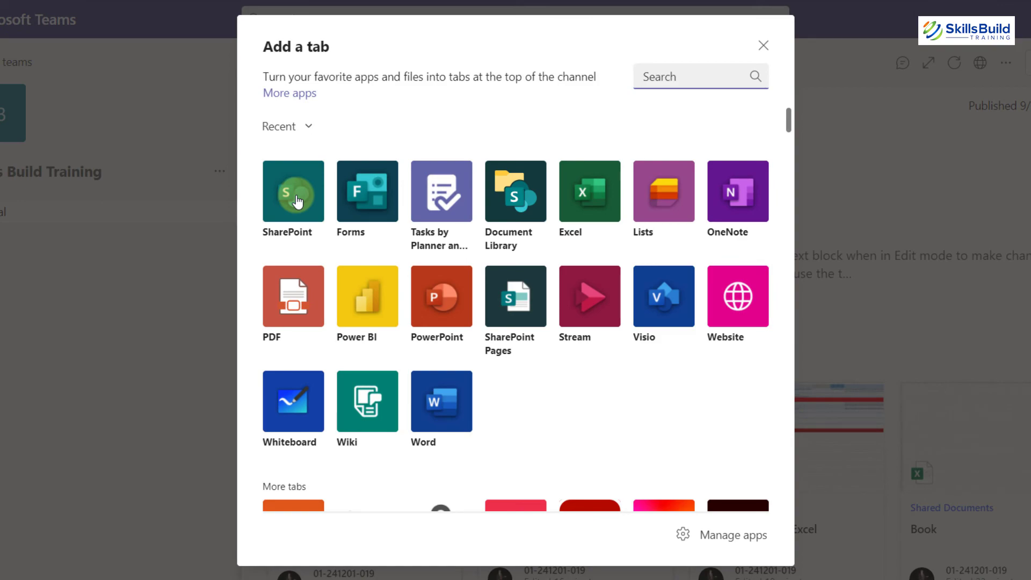
pyautogui.click(295, 200)
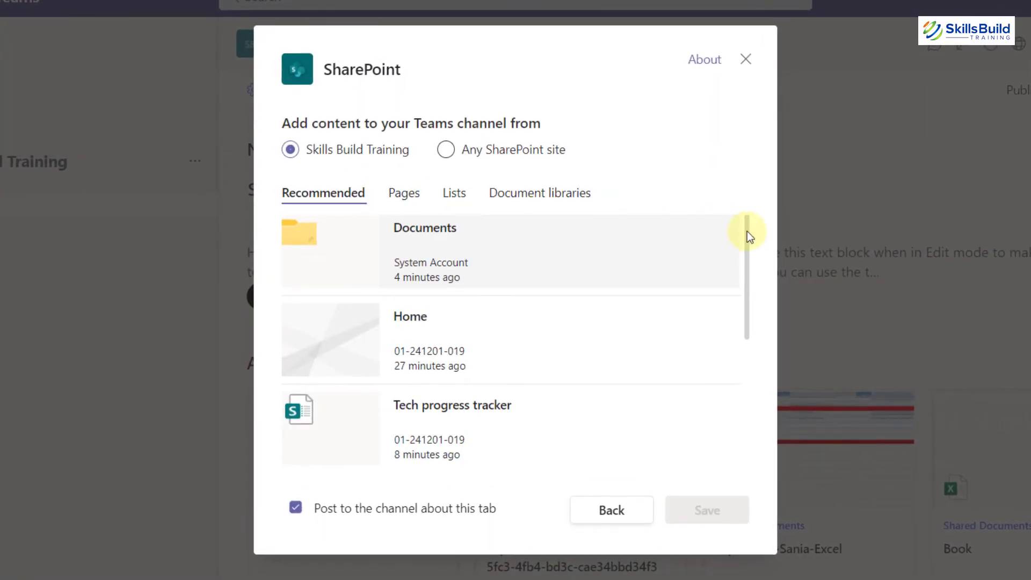
pyautogui.moveTo(750, 236); pyautogui.dragTo(768, 306)
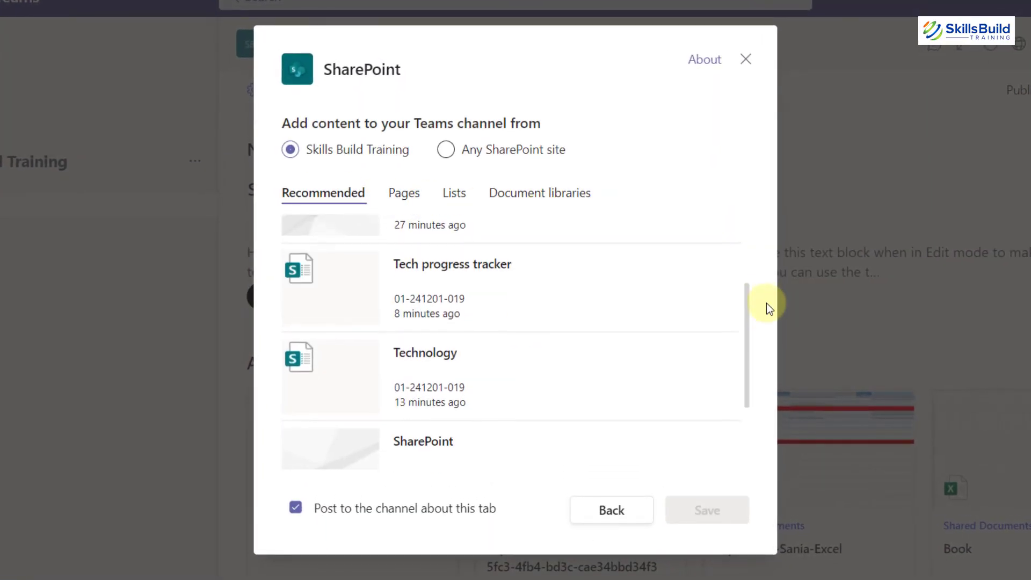
pyautogui.click(540, 274)
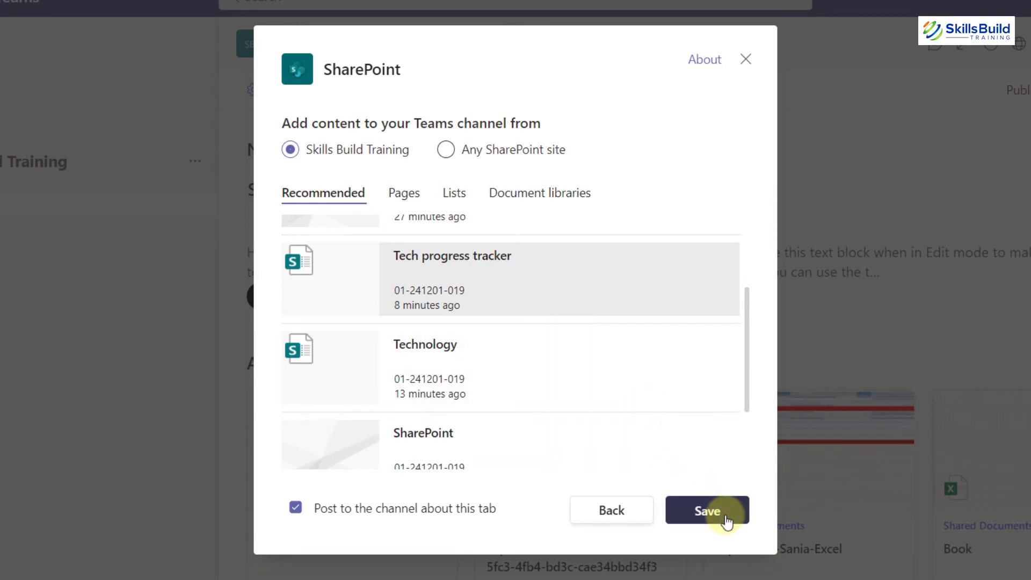
pyautogui.click(707, 511)
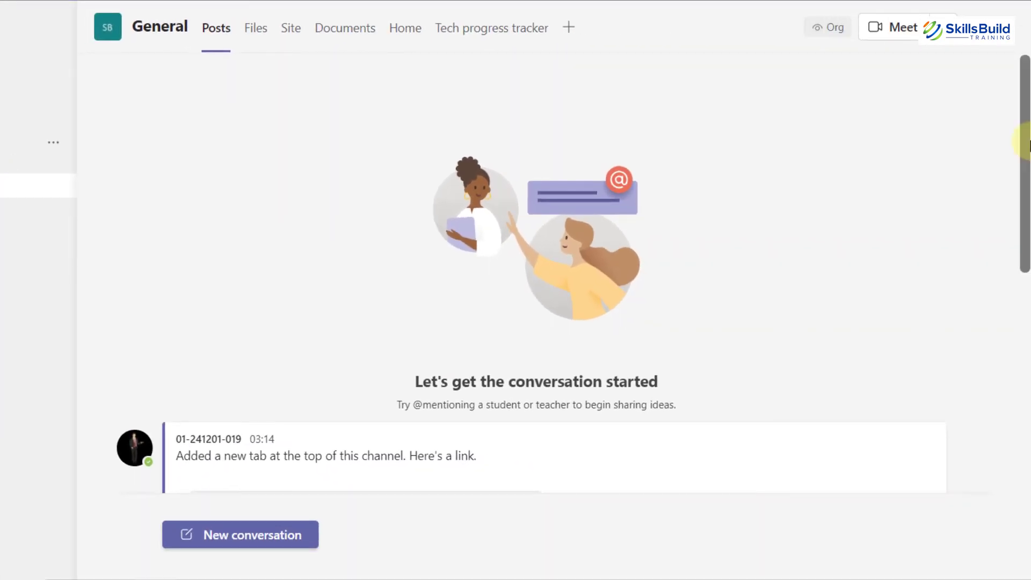
# Review the General channel's posts and new conversation box, plus its Files, Documents and Home content.
pyautogui.moveTo(1026, 143); pyautogui.dragTo(1025, 370)
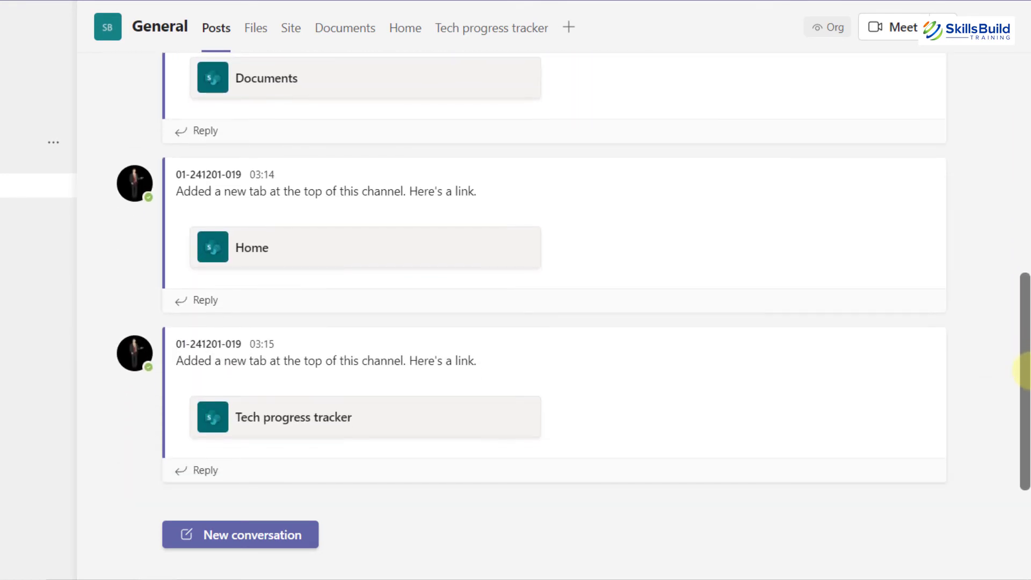
pyautogui.click(289, 544)
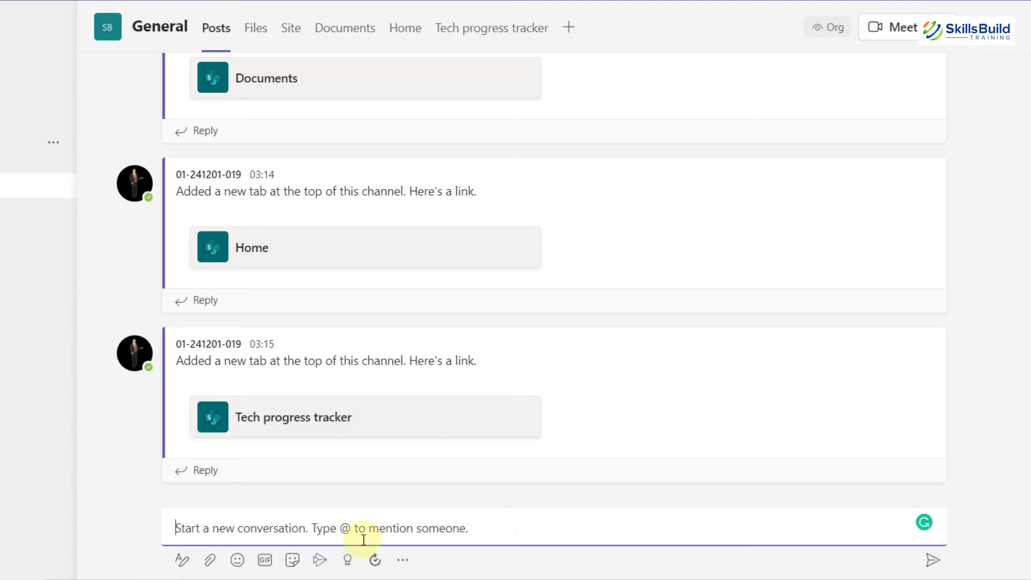
pyautogui.click(256, 29)
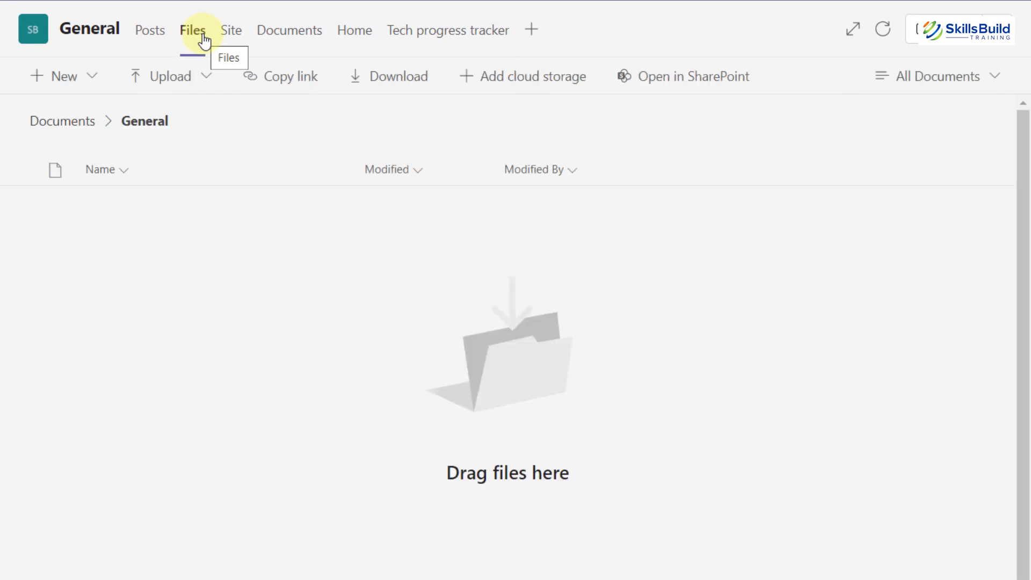
pyautogui.click(288, 36)
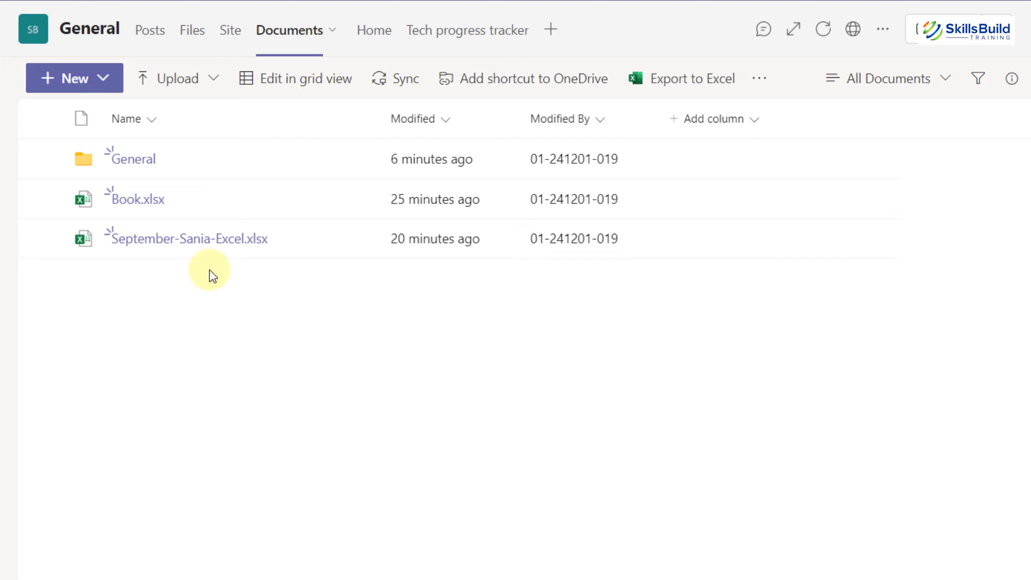
pyautogui.click(382, 46)
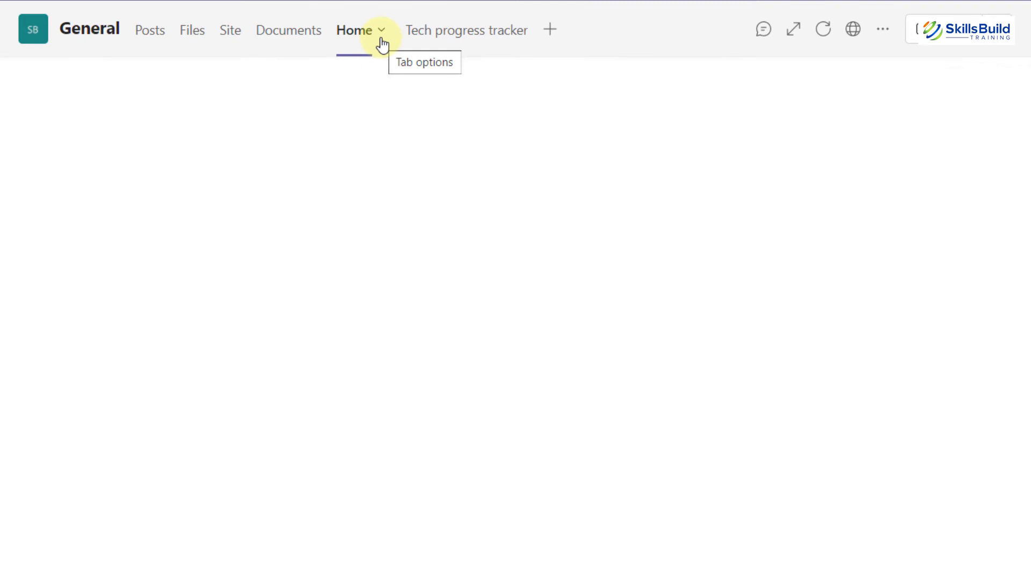
pyautogui.click(432, 48)
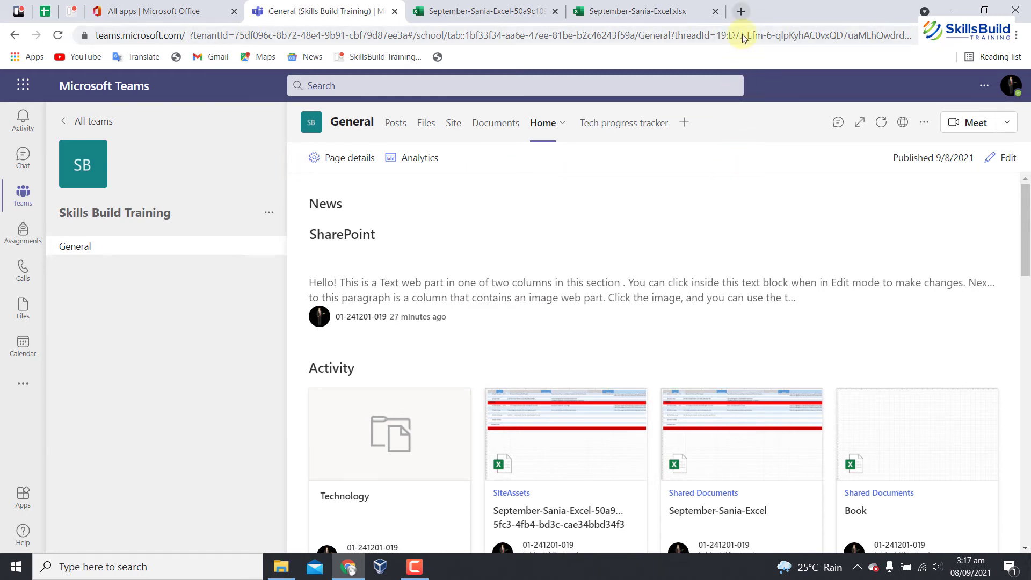
# Search Google for "microsoft teams" in a new browser tab, open Microsoft's Teams product page and sign in.
pyautogui.click(744, 15)
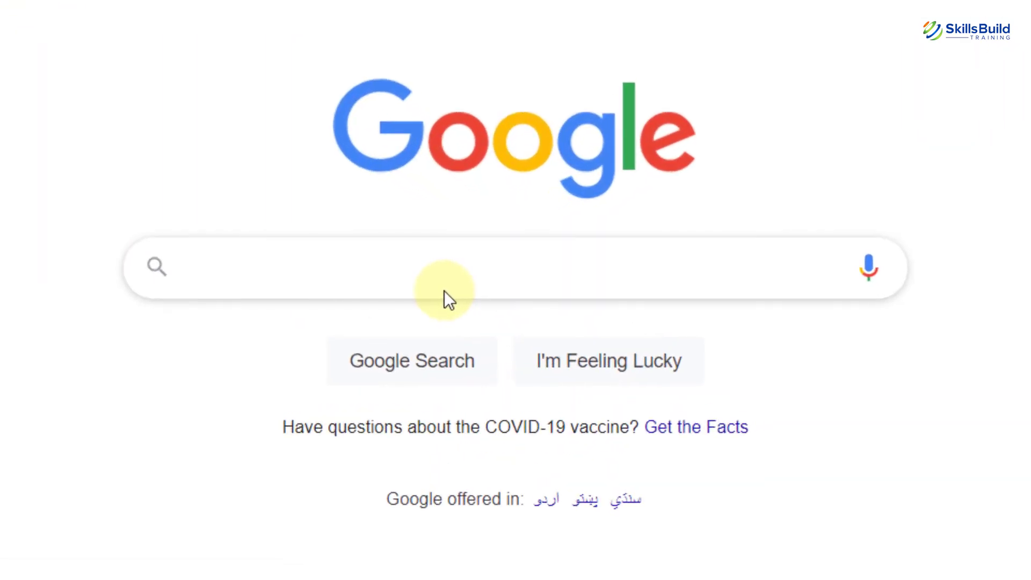
pyautogui.write('micros')
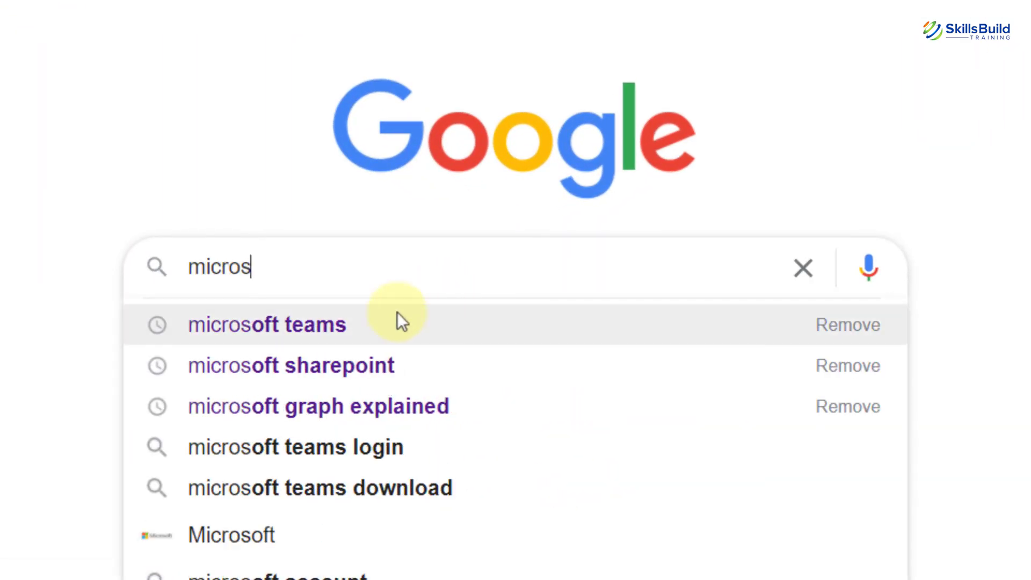
pyautogui.click(396, 322)
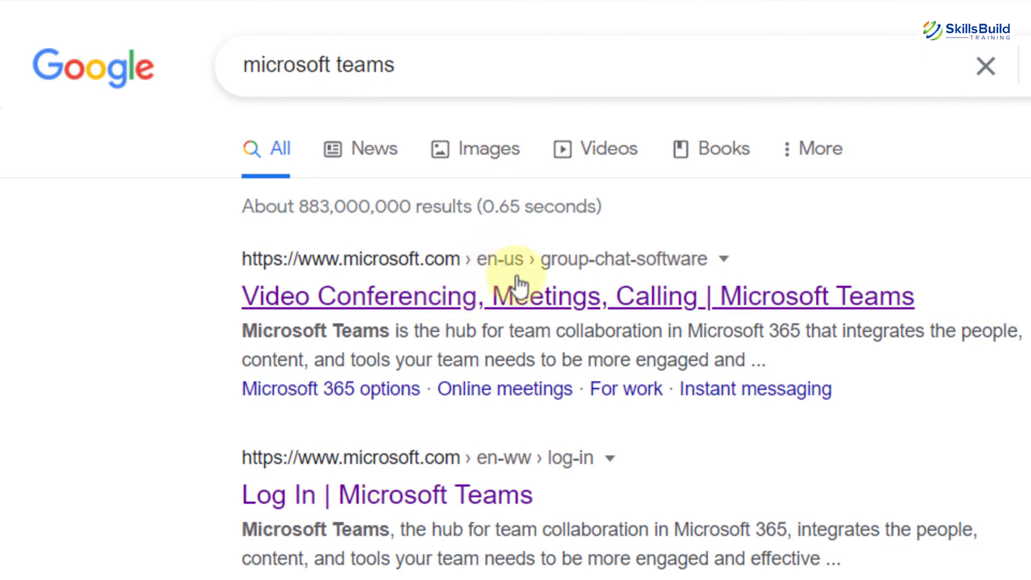
pyautogui.click(483, 299)
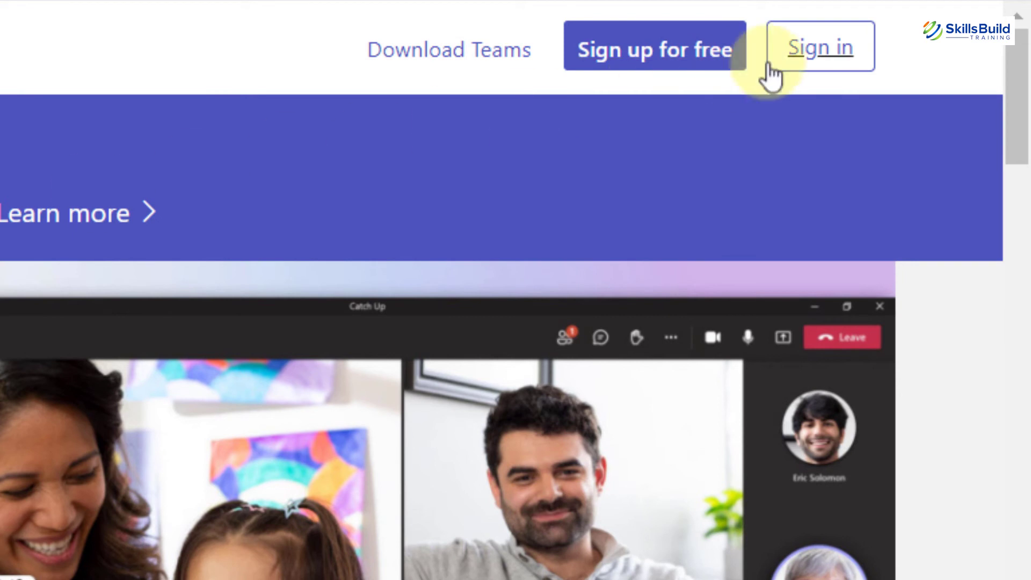
pyautogui.click(829, 52)
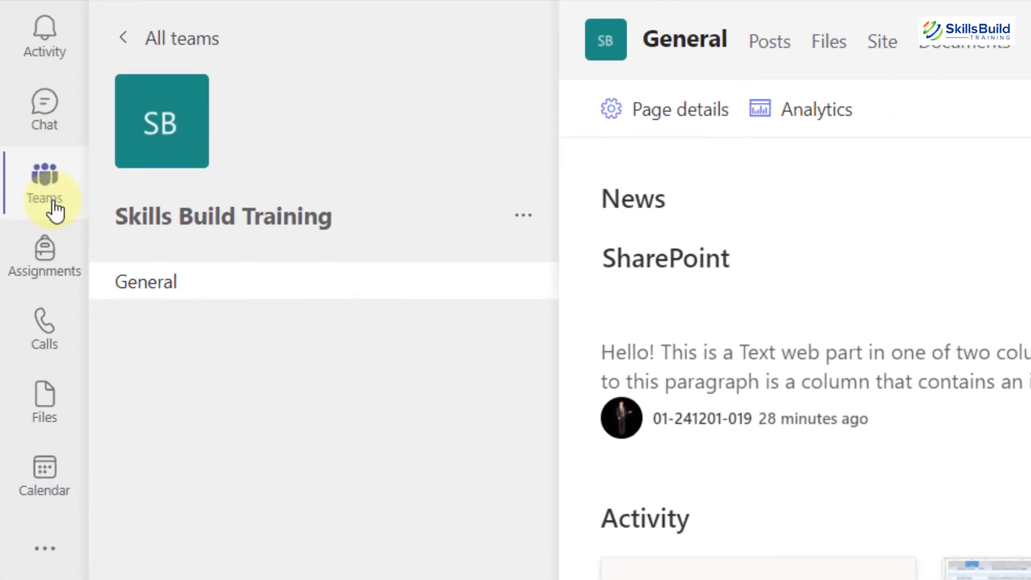
# Start creating a new team named Tech Mart with the description "It is all about Tech".
pyautogui.click(55, 210)
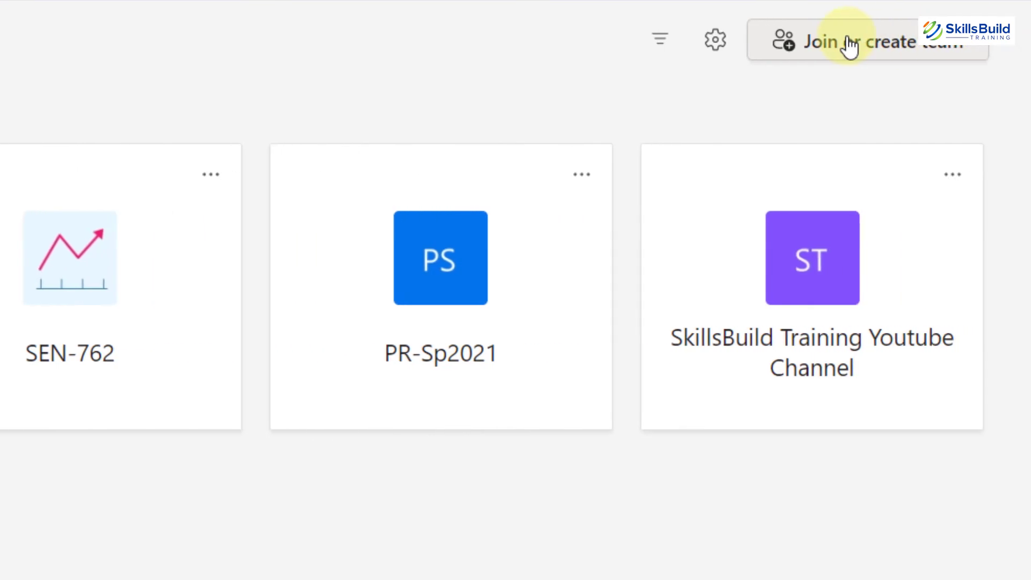
pyautogui.click(848, 44)
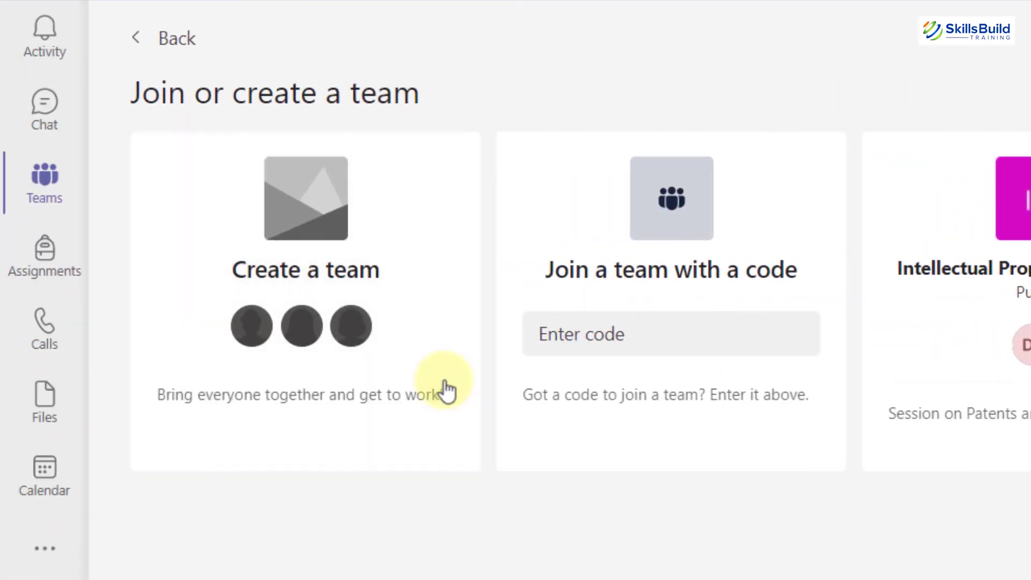
pyautogui.click(447, 390)
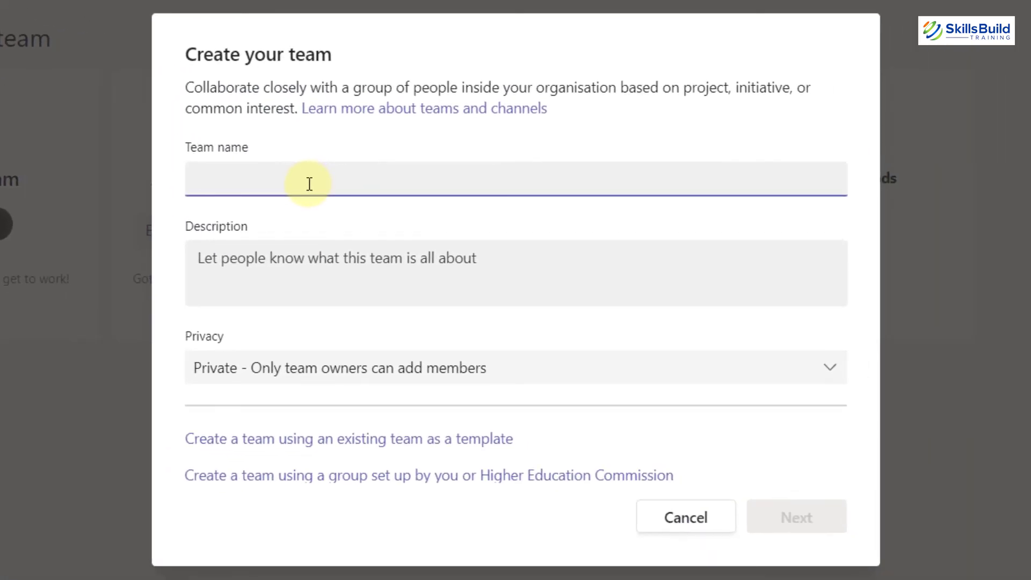
pyautogui.write('Tech Mart')
pyautogui.click(336, 274)
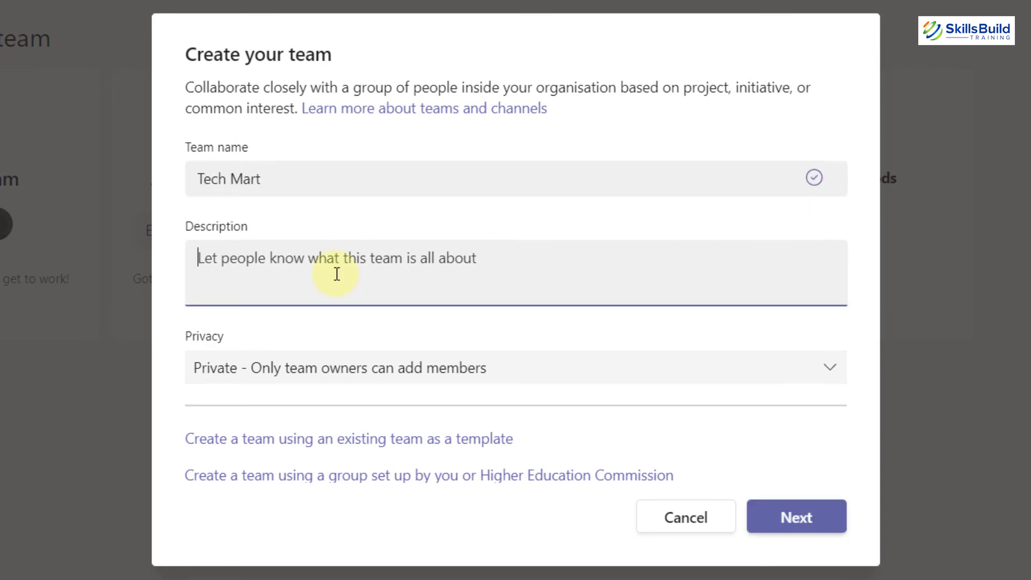
pyautogui.write('It is all about Tech')
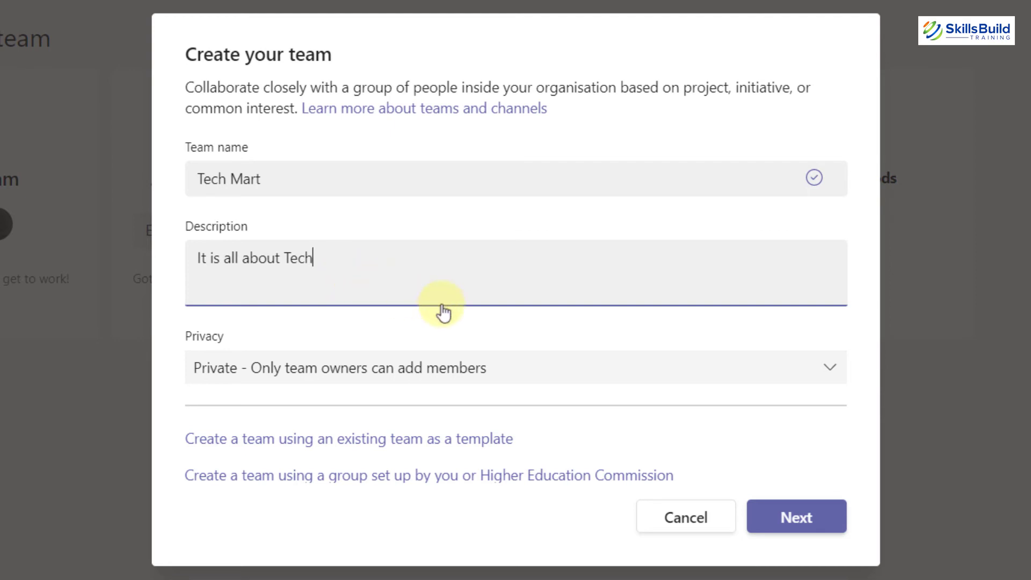
# Set the team's privacy to Public - Anyone in your organisation can join, create the team and add one member.
pyautogui.click(670, 378)
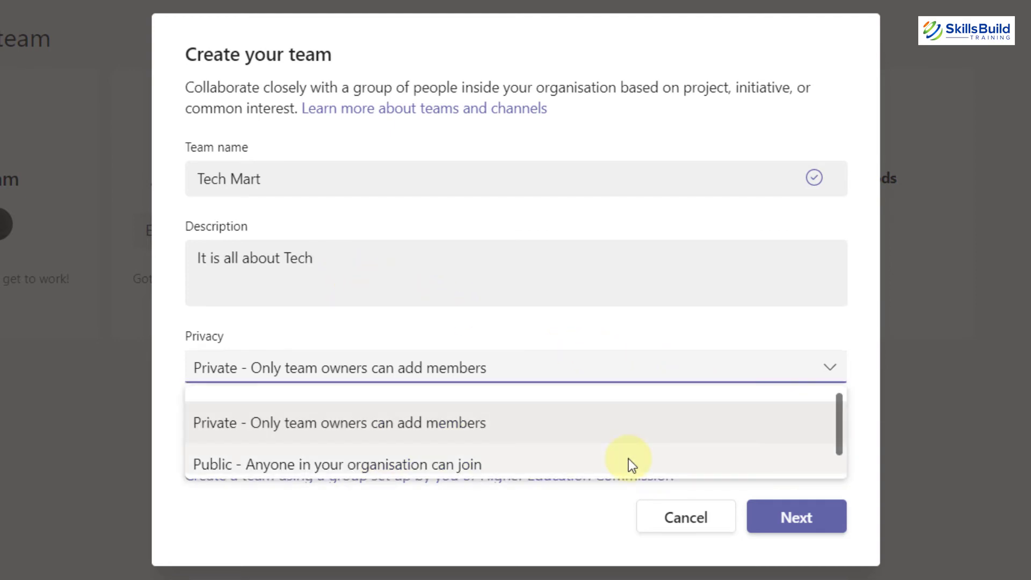
pyautogui.click(628, 459)
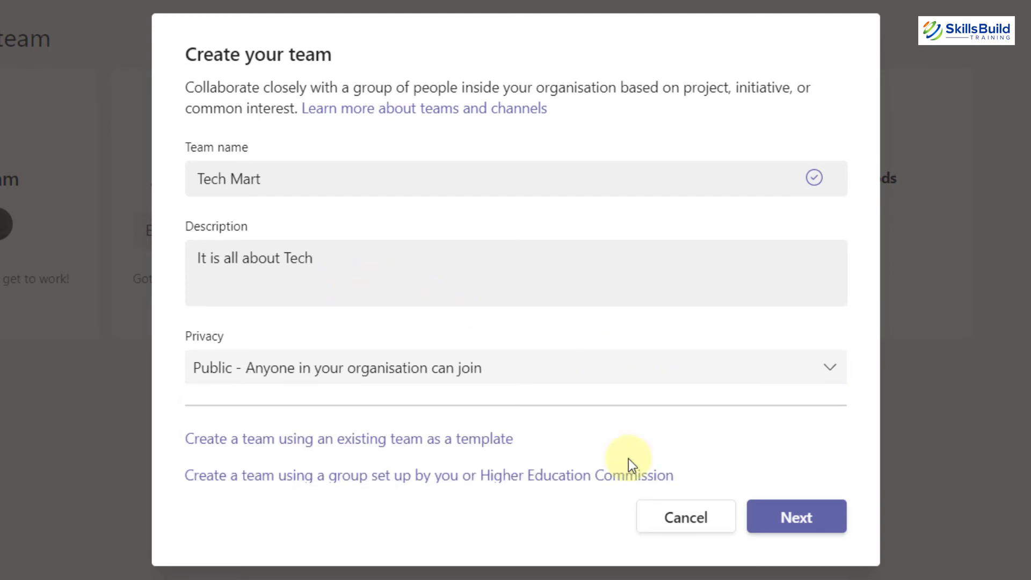
pyautogui.click(802, 524)
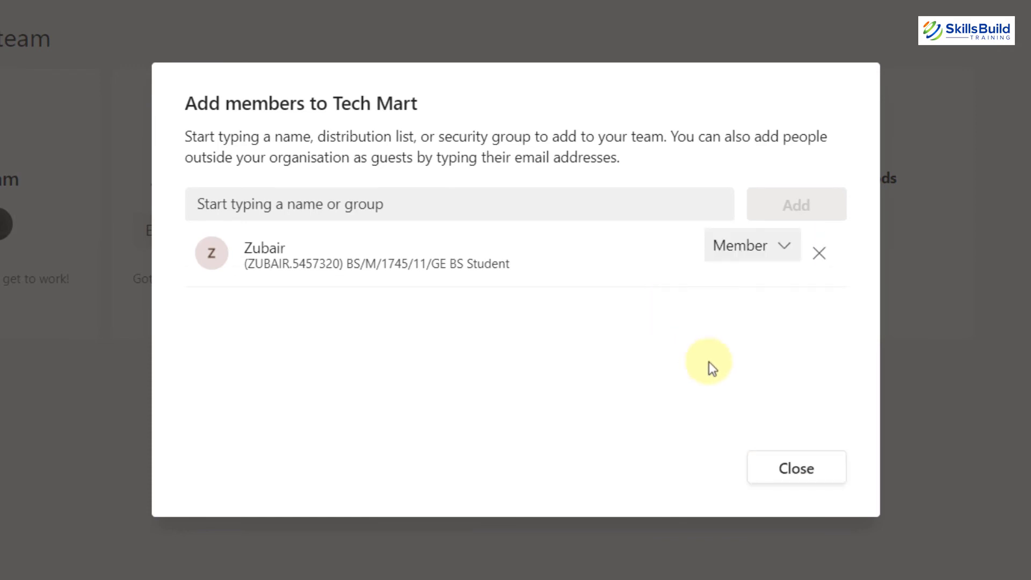
pyautogui.click(796, 466)
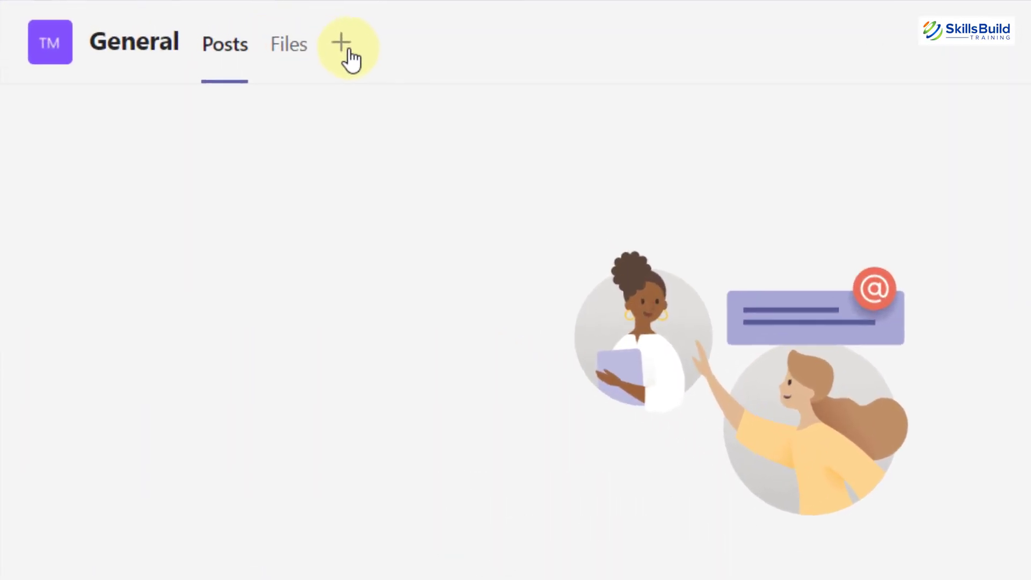
# Add the Tech Mart site's Home page as a SharePoint tab in the General channel.
pyautogui.click(376, 54)
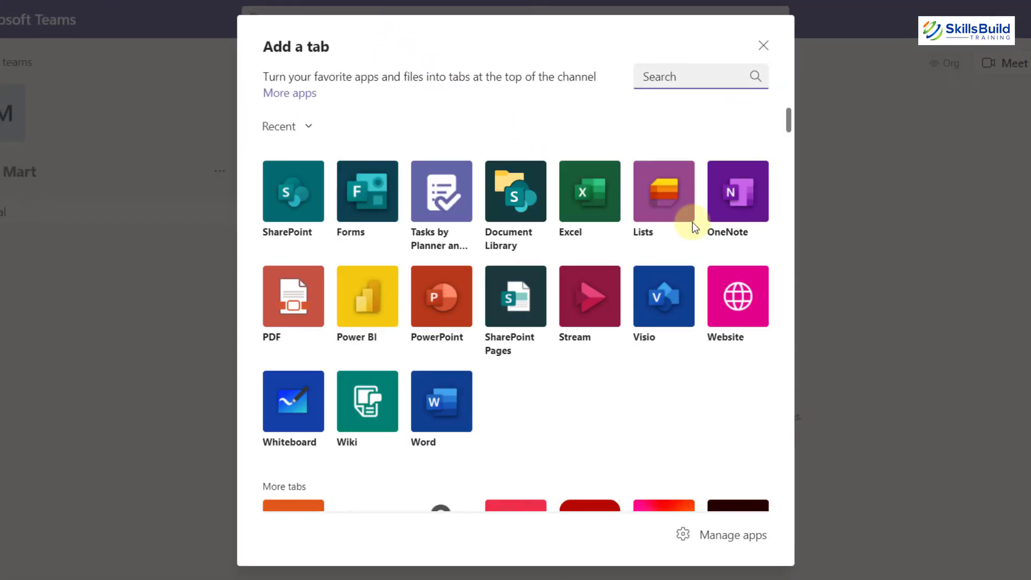
pyautogui.click(300, 215)
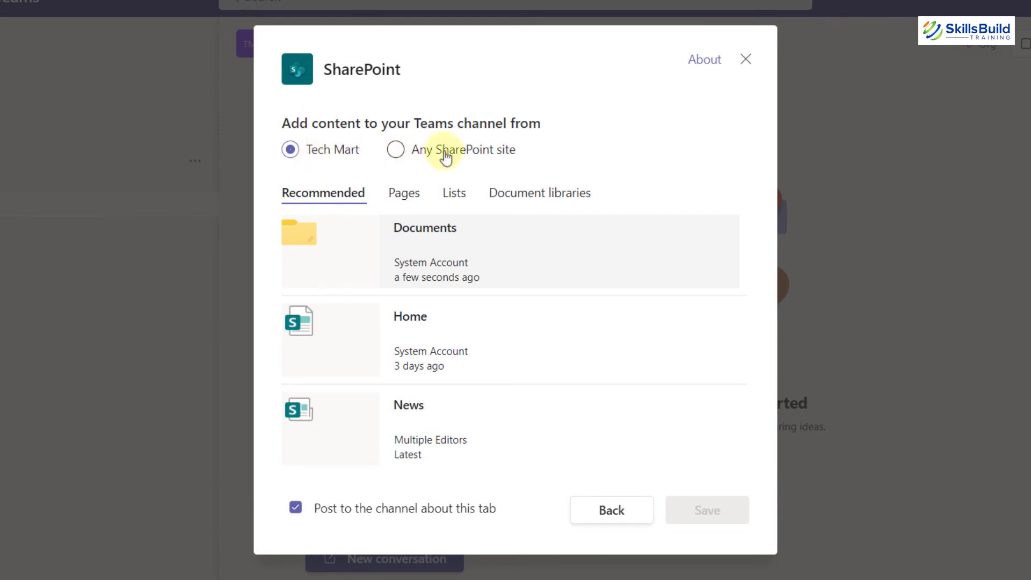
pyautogui.click(400, 155)
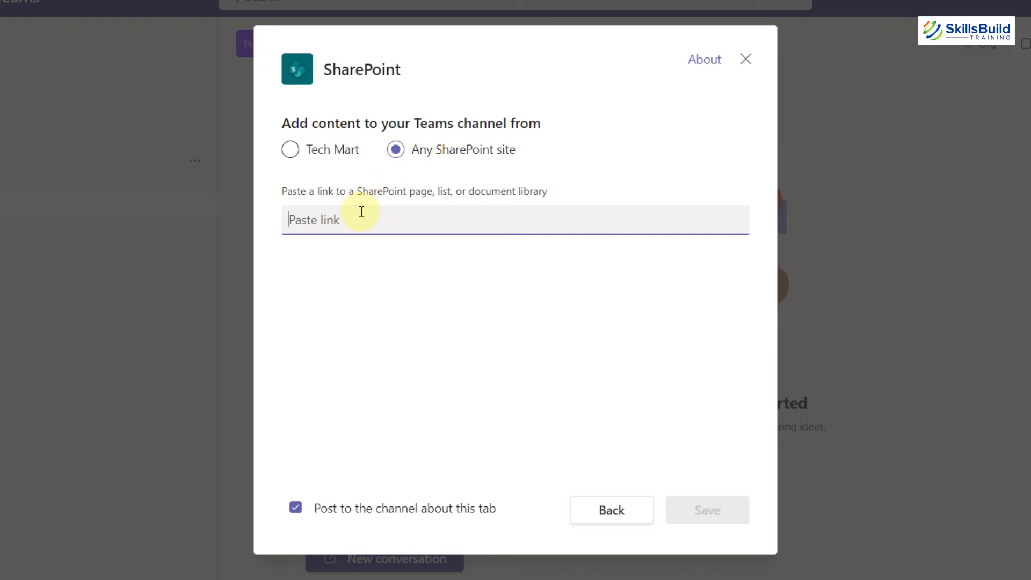
pyautogui.click(290, 154)
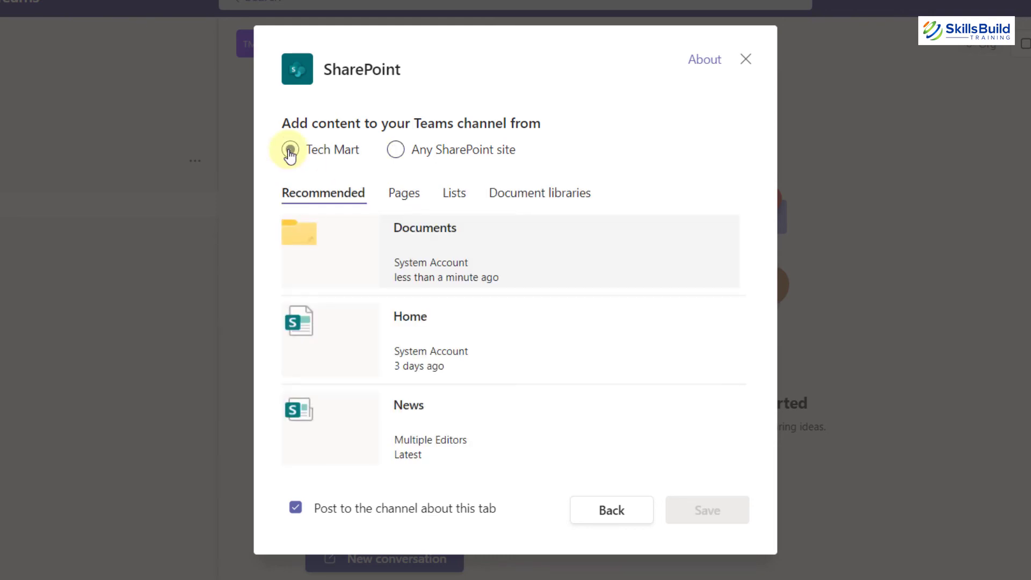
pyautogui.click(461, 338)
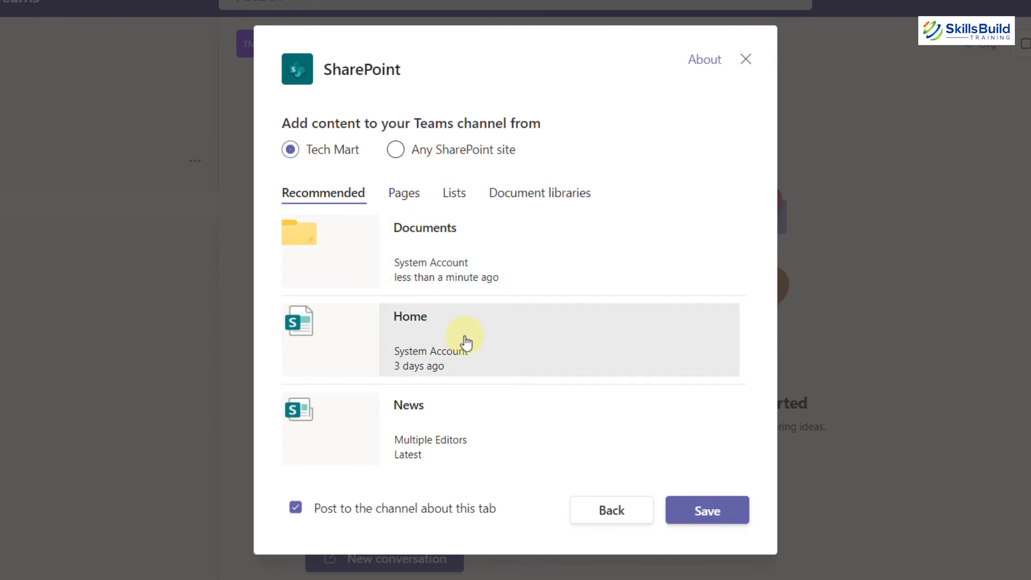
pyautogui.click(718, 517)
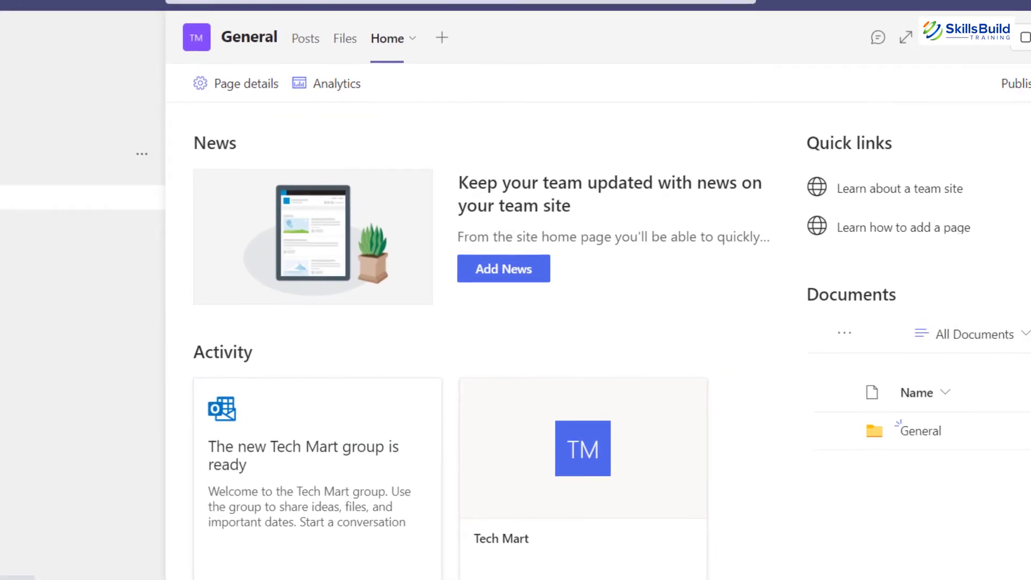
# Look through the News, Activity, Quick links and Documents sections of the Tech Mart Home tab.
pyautogui.moveTo(1024, 143); pyautogui.dragTo(1023, 70)
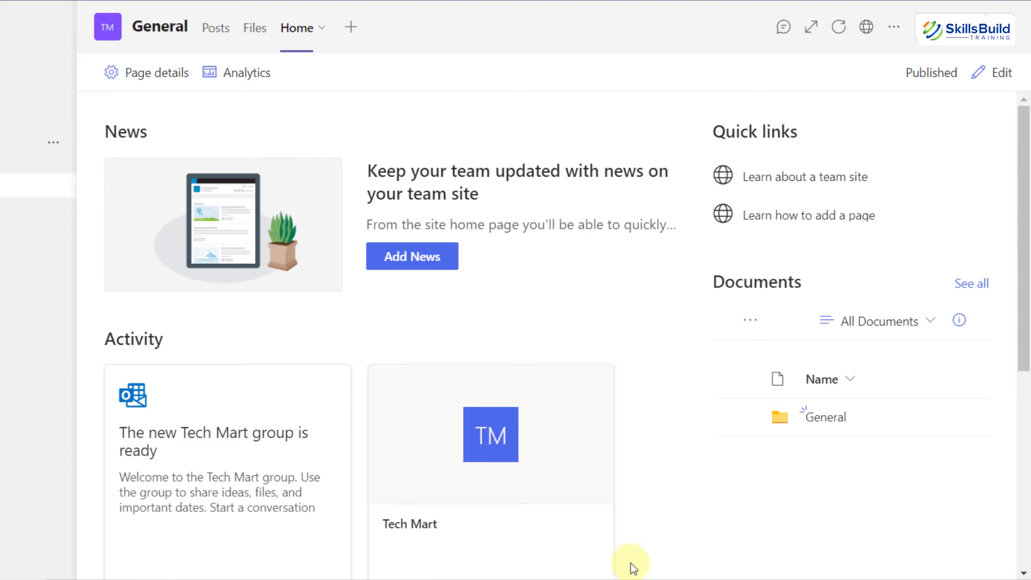
pyautogui.moveTo(1027, 170); pyautogui.dragTo(1026, 379)
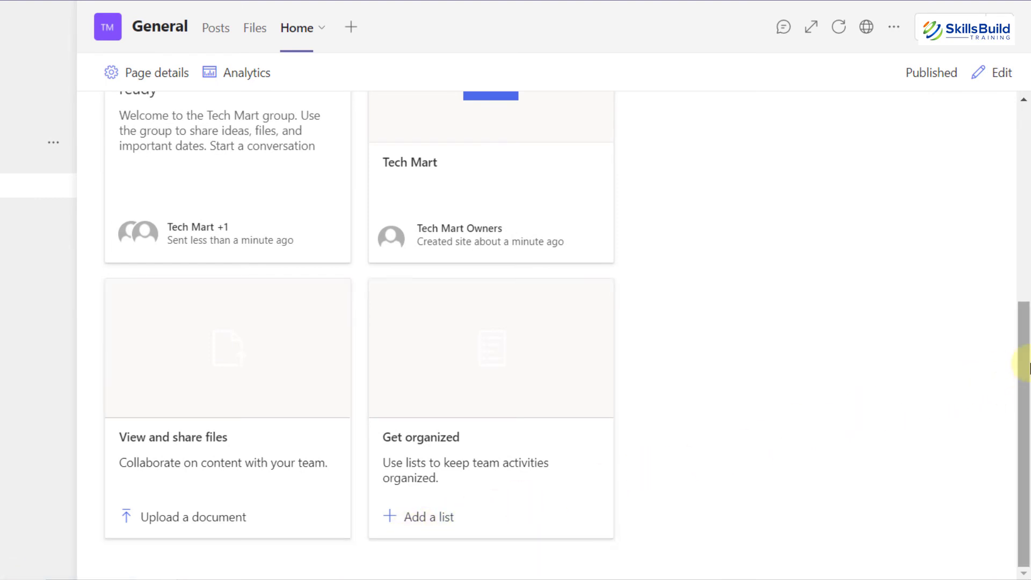
pyautogui.moveTo(1023, 356); pyautogui.dragTo(1028, 106)
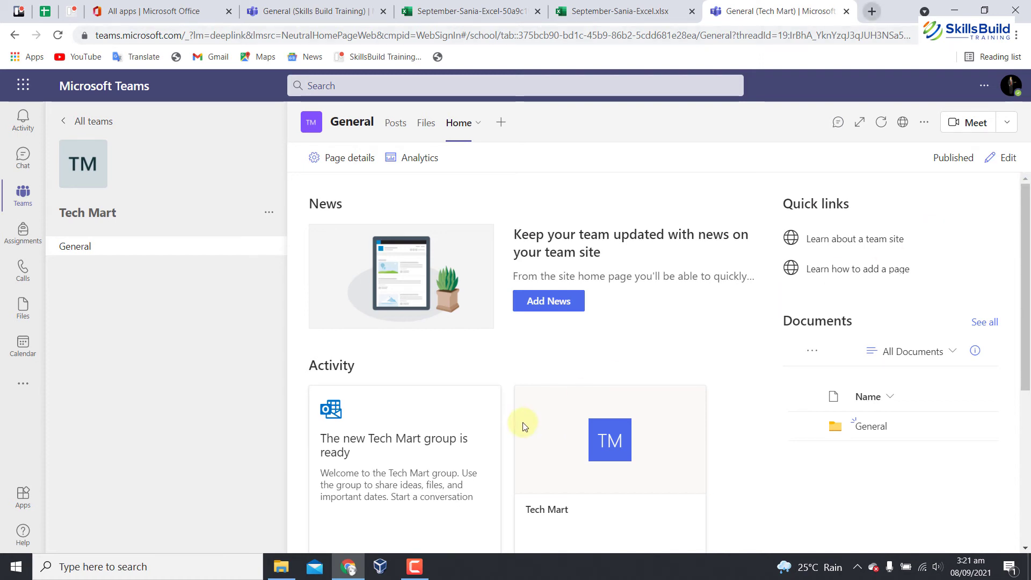
# Search Google for "microsoft 365 trial e5" in a new browser tab.
pyautogui.hotkey('ctrl', 't')
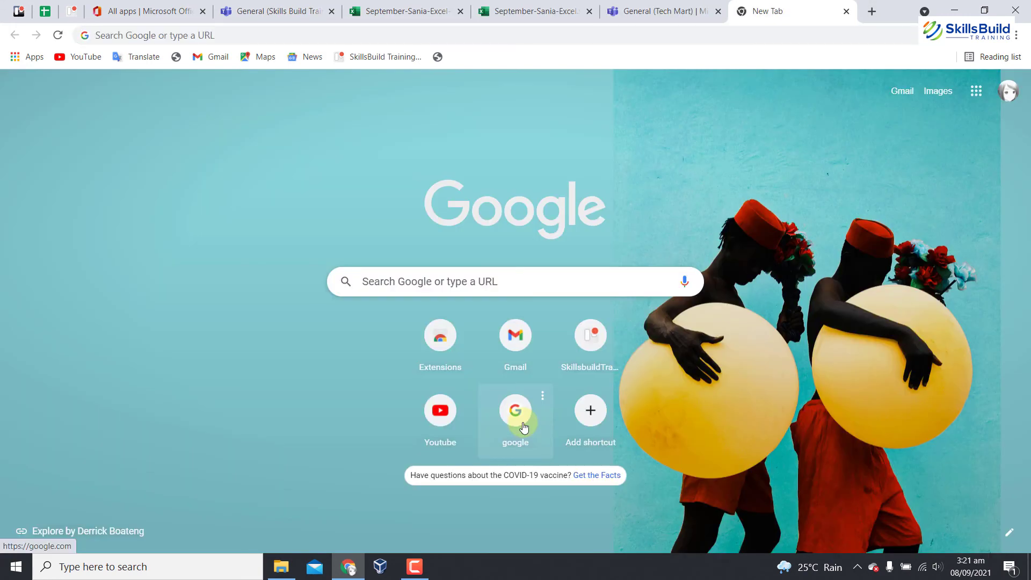
pyautogui.click(524, 425)
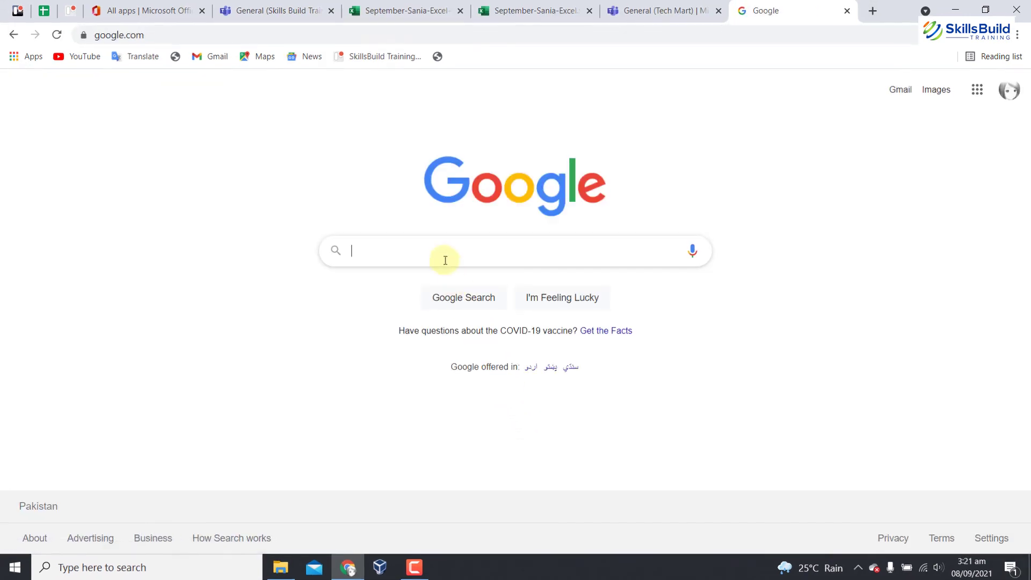
pyautogui.click(445, 192)
pyautogui.write('micro')
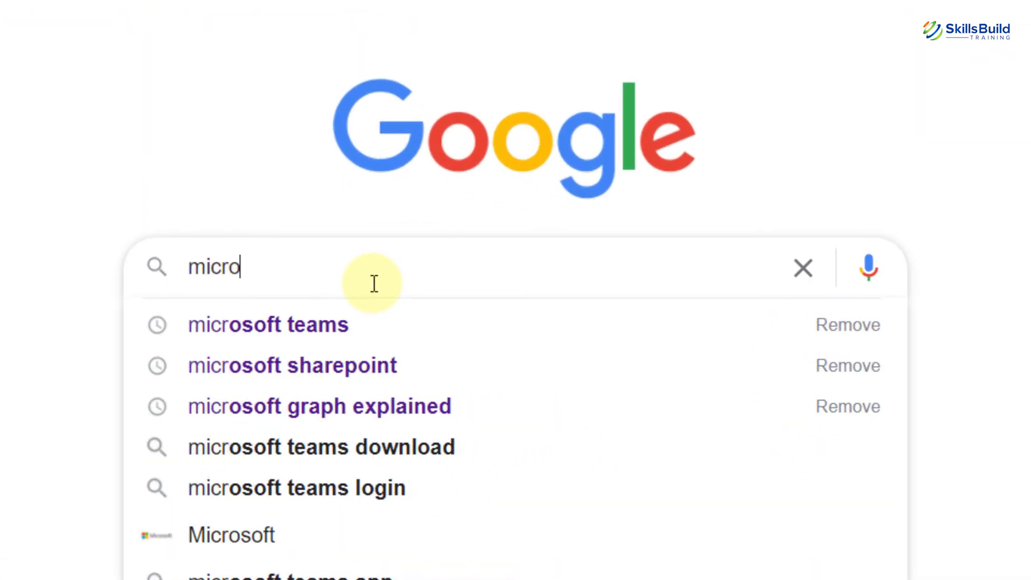
pyautogui.write('soft 365 ')
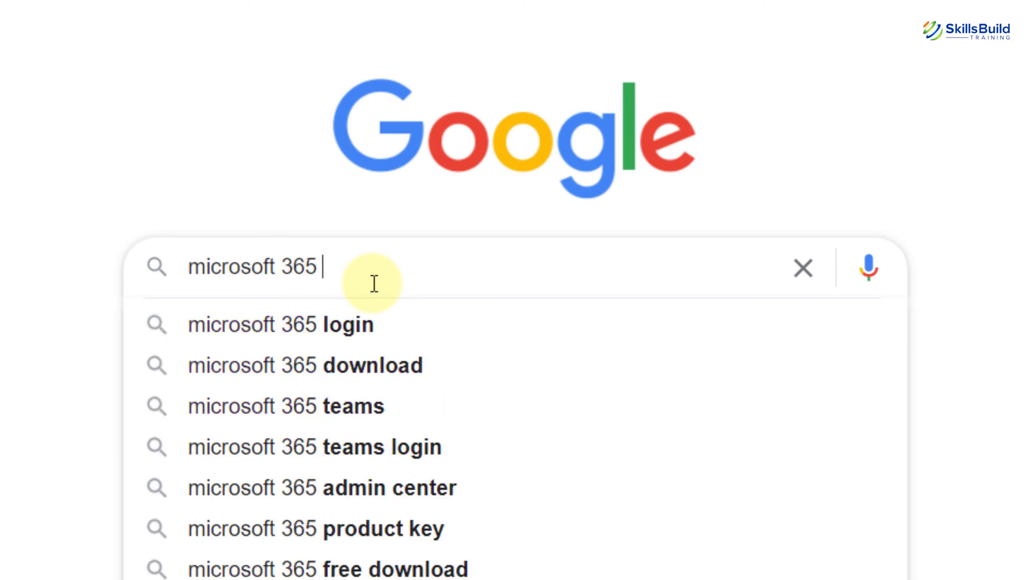
pyautogui.write('trial e5')
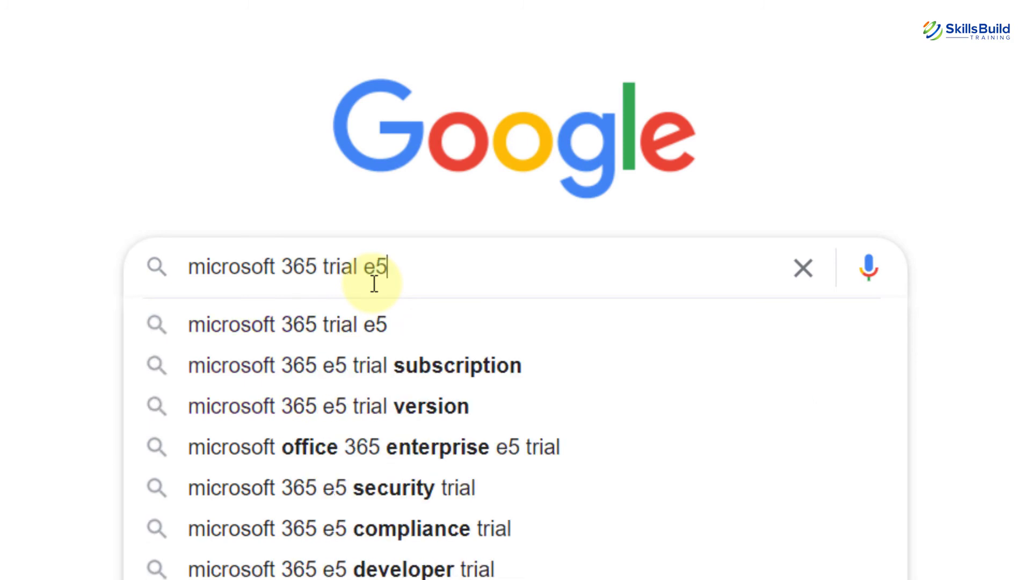
pyautogui.press('Return')
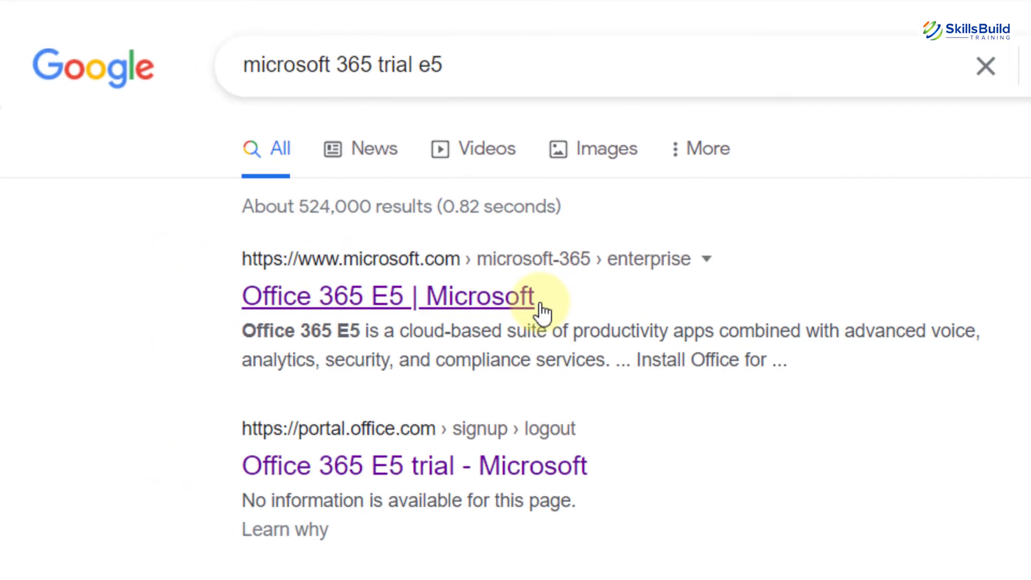
# Open Microsoft's Office 365 E5 page, choose the free trial and proceed to create a new account.
pyautogui.click(509, 308)
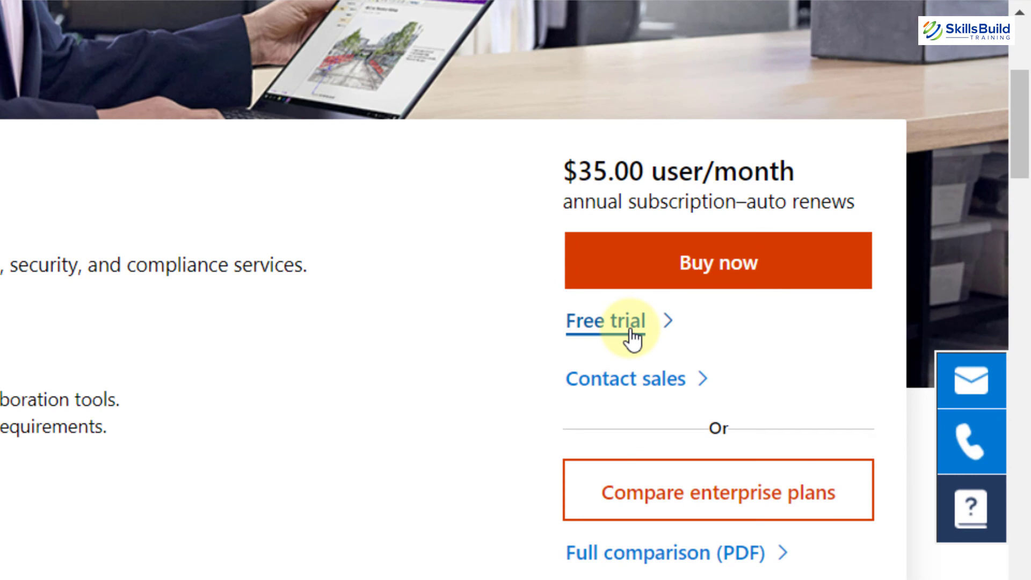
pyautogui.click(625, 333)
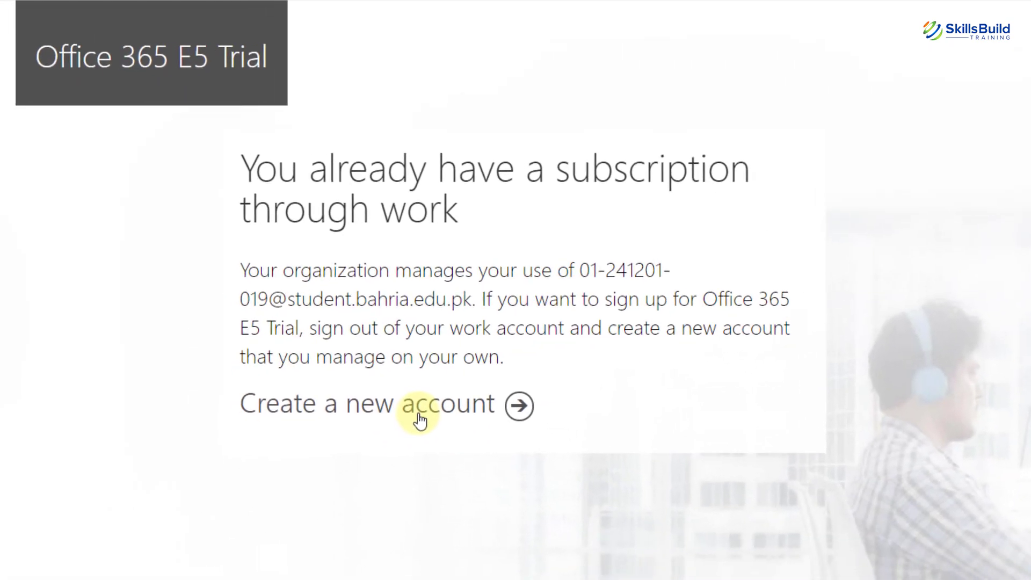
pyautogui.click(492, 411)
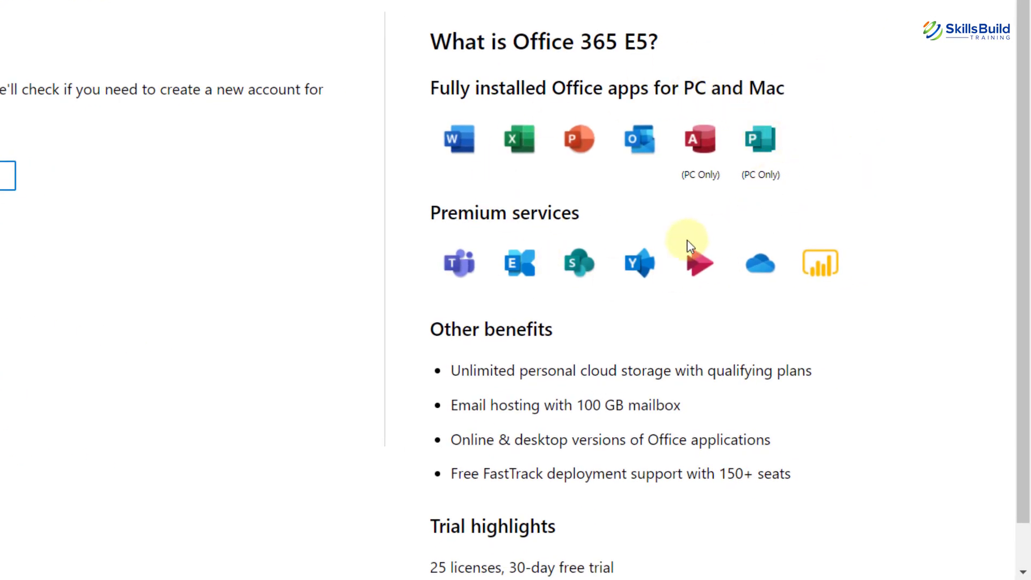
# Review the apps, premium services, benefits and trial highlights offered with Office 365 E5.
pyautogui.moveTo(1023, 122); pyautogui.dragTo(1026, 197)
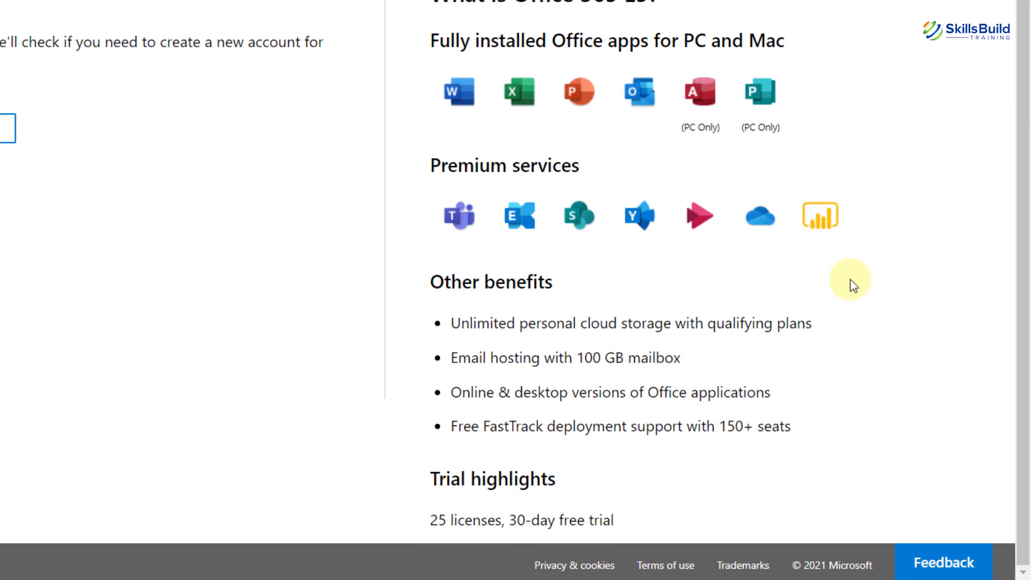
pyautogui.moveTo(481, 519); pyautogui.dragTo(365, 525)
pyautogui.click(365, 525)
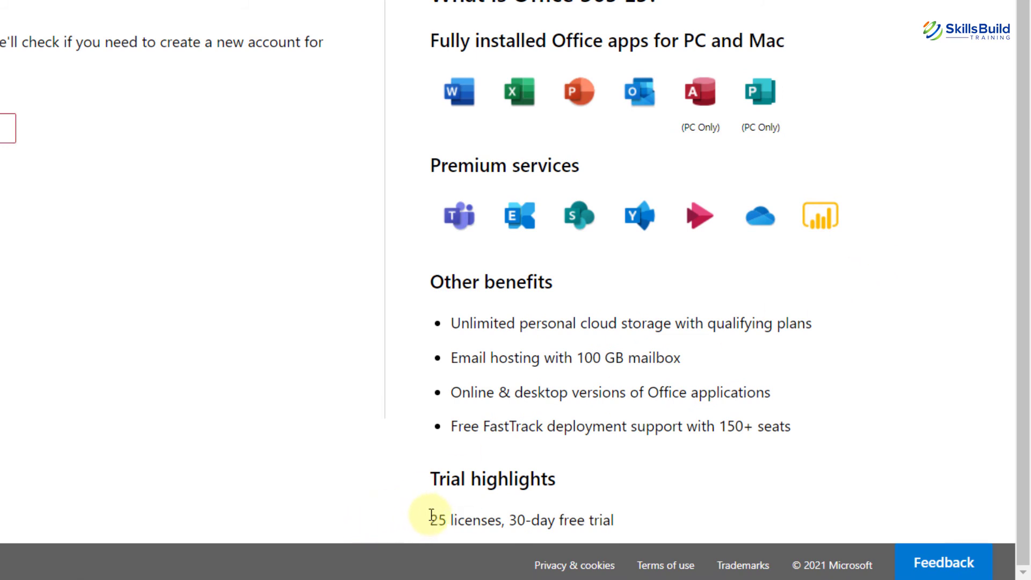
pyautogui.moveTo(431, 516); pyautogui.dragTo(535, 538)
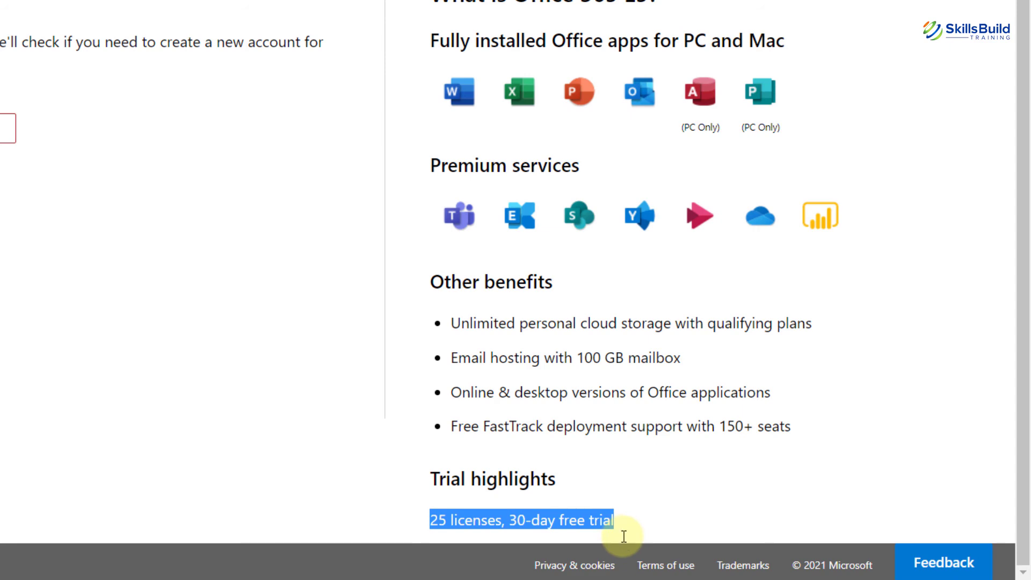
pyautogui.click(666, 506)
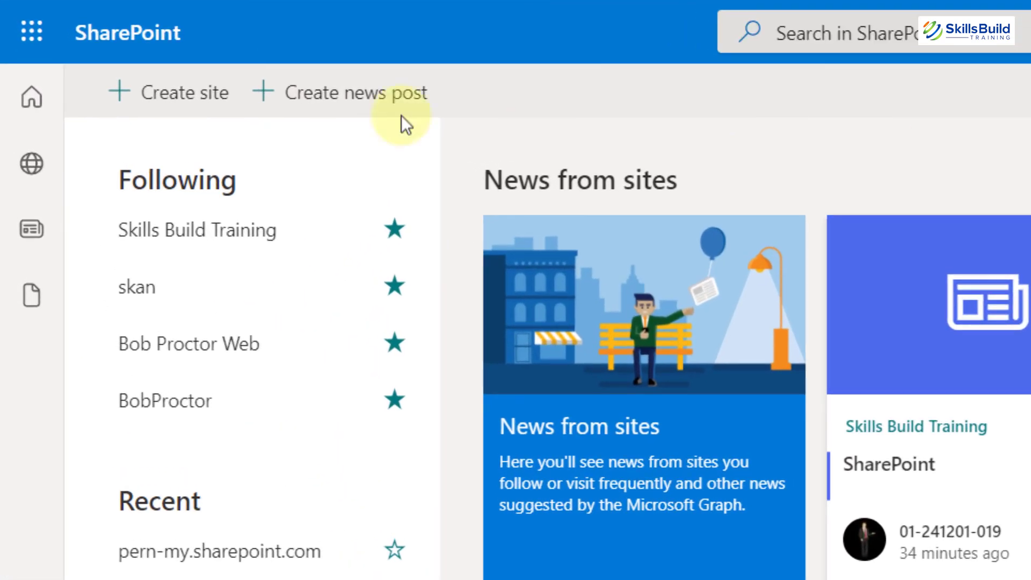
# Create a communication site named "Skills Build Communication" with the description "Let's talk about Tech!!!!" and English as its language.
pyautogui.click(202, 110)
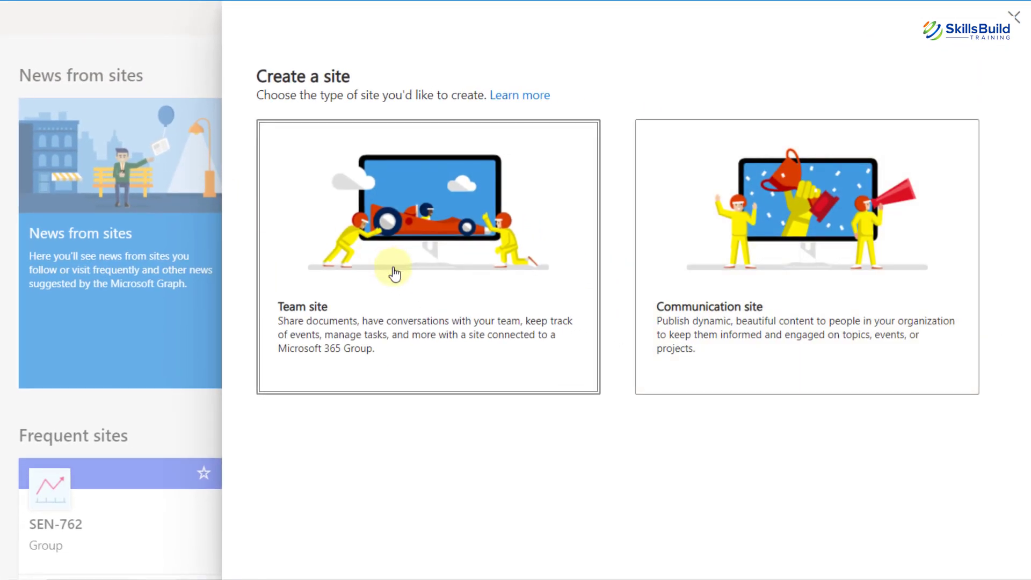
pyautogui.click(737, 326)
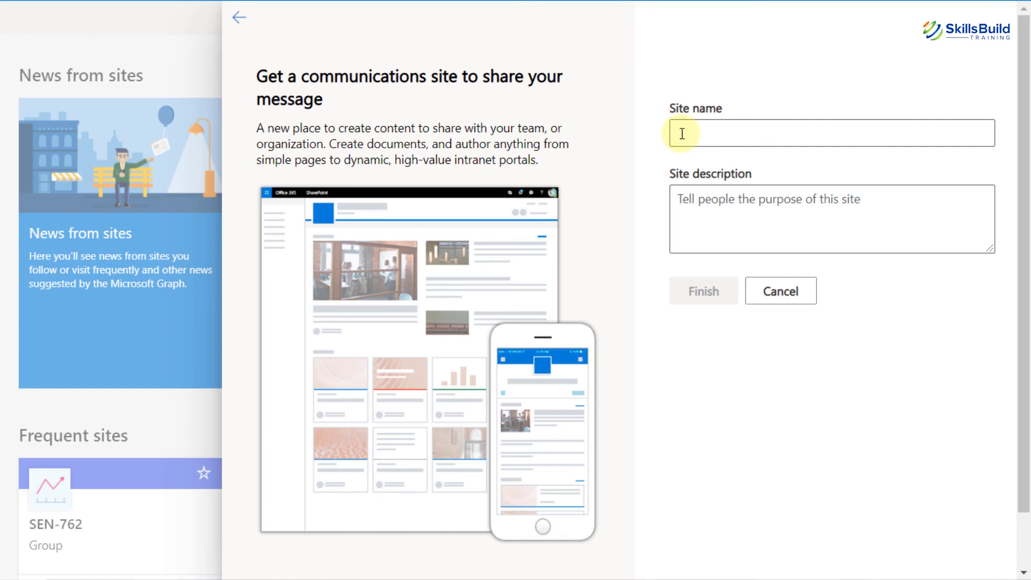
pyautogui.write('Sk')
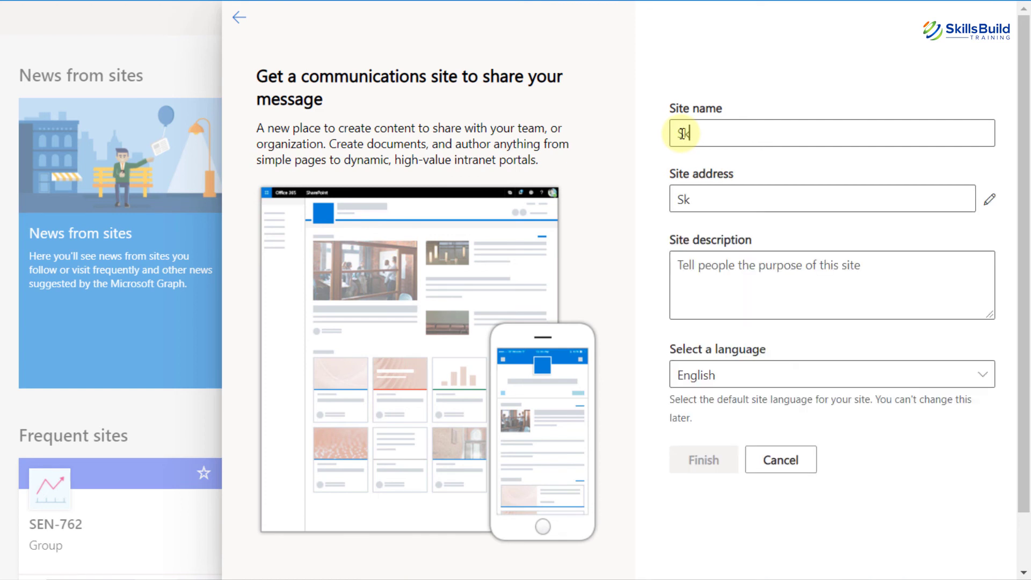
pyautogui.write('ills Build Communication')
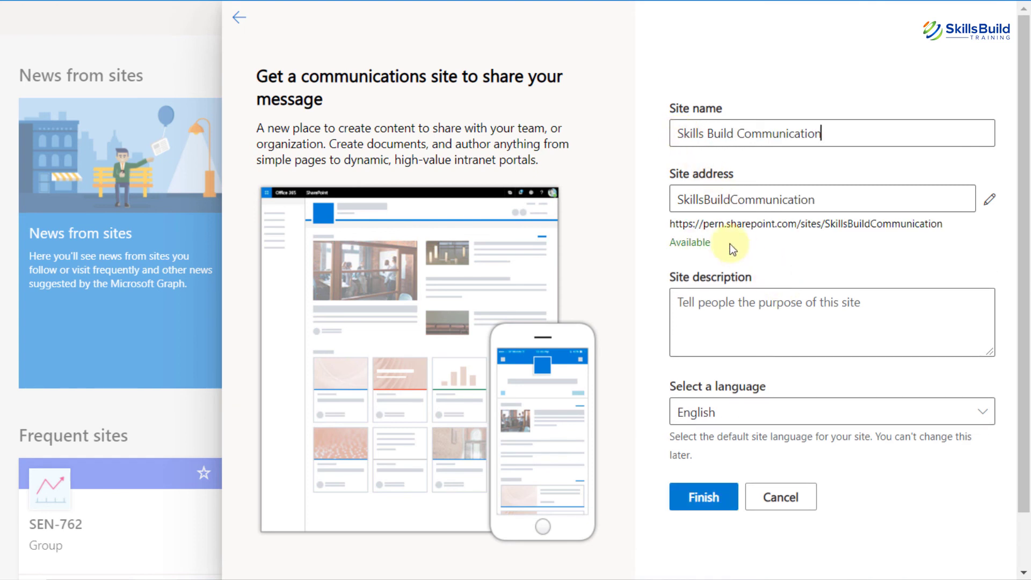
pyautogui.click(853, 320)
pyautogui.write("Let's talk about Tech!!!!")
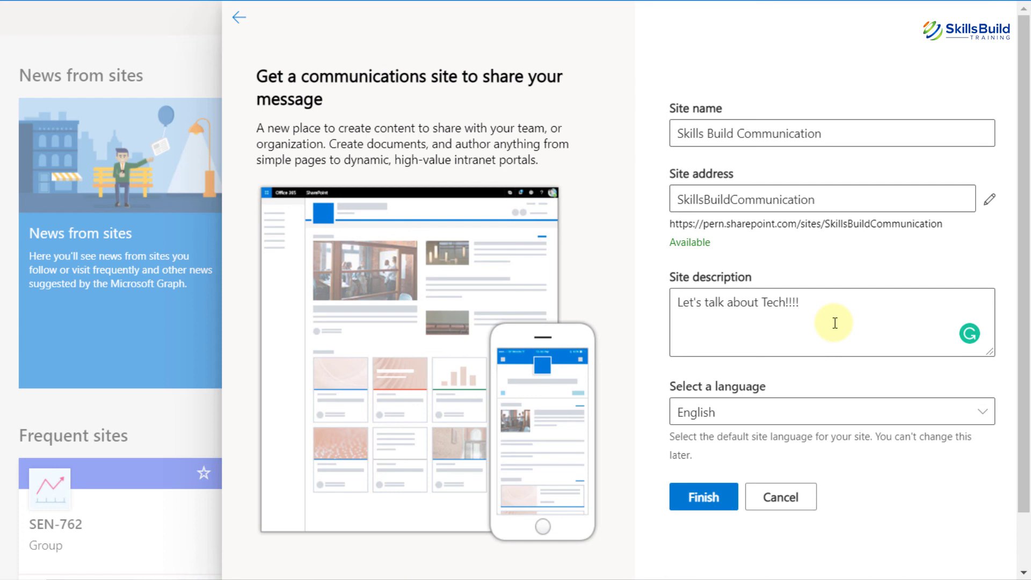
pyautogui.click(714, 500)
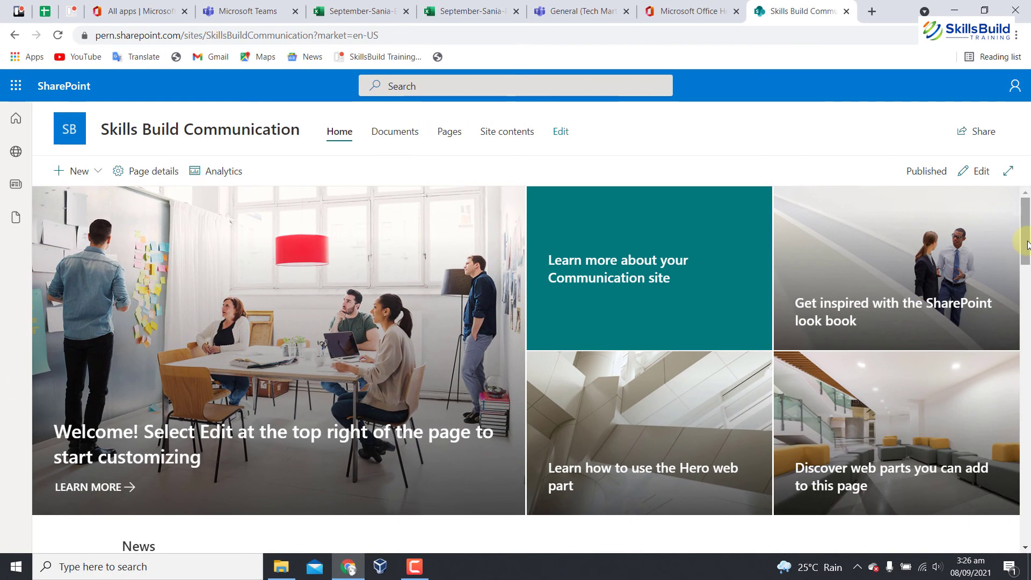
# Look through the hero, News, Events and Documents sections on the new communication site's home page.
pyautogui.moveTo(1027, 257); pyautogui.dragTo(1027, 314)
pyautogui.scroll(-3, 1026, 314)
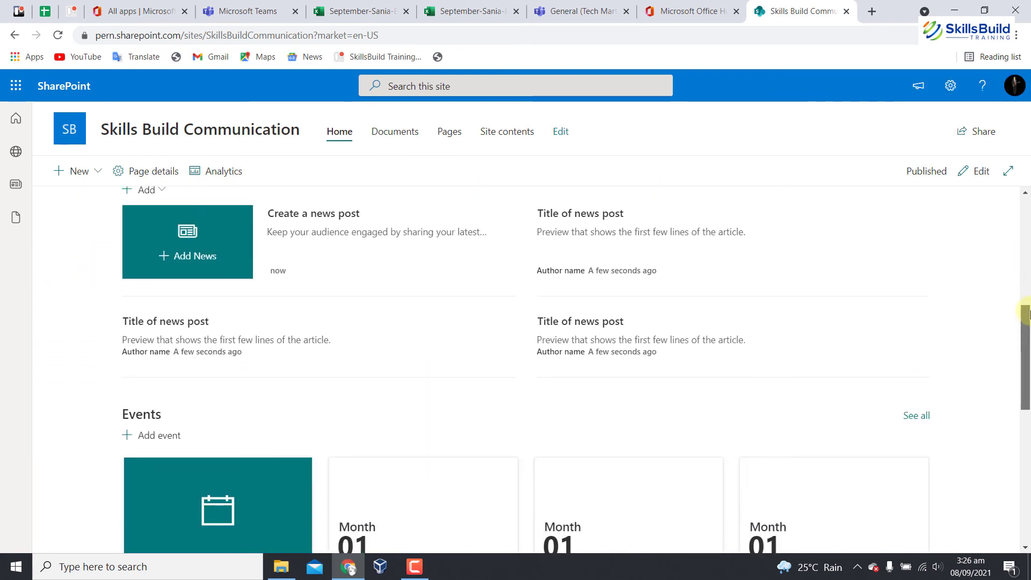
pyautogui.scroll(-6, 1028, 314)
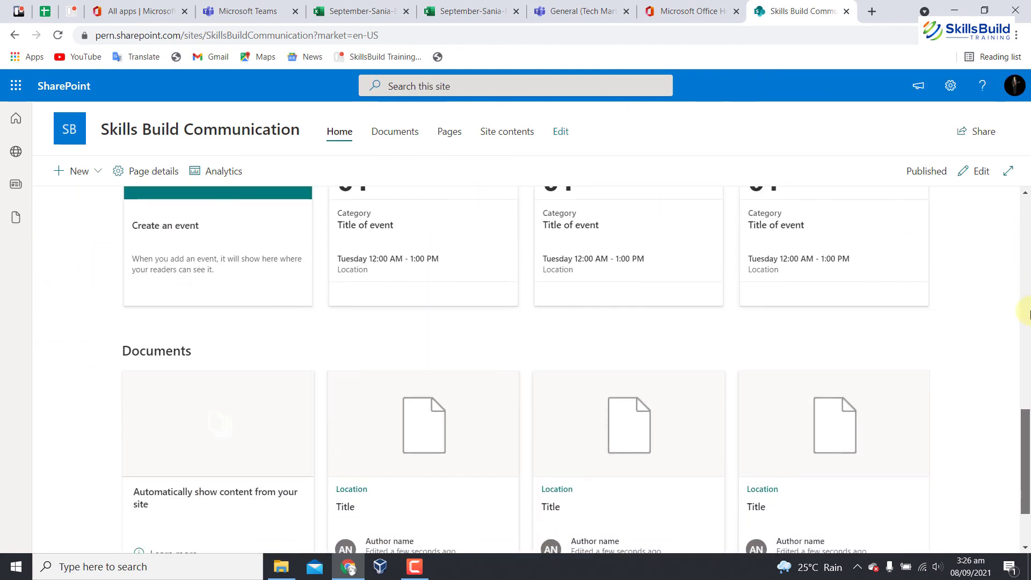
pyautogui.scroll(15, 1030, 314)
pyautogui.scroll(-6, 1030, 312)
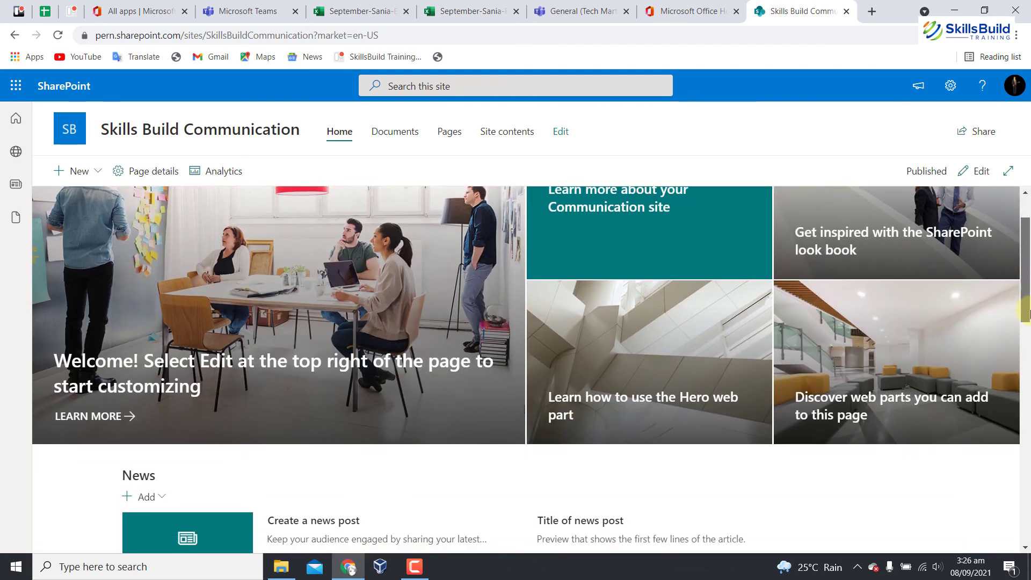
pyautogui.scroll(-1, 1029, 304)
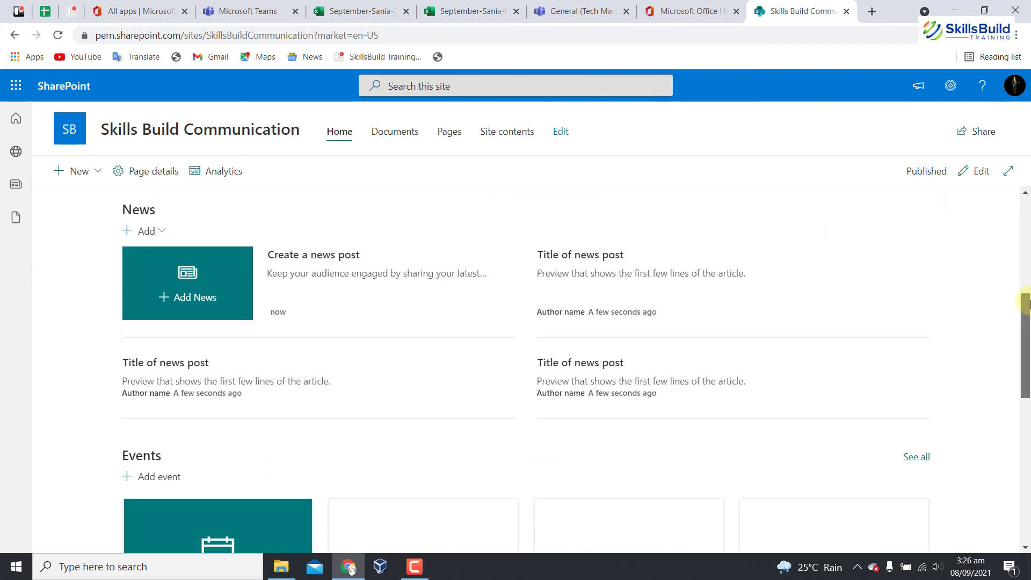
pyautogui.scroll(-4, 1026, 303)
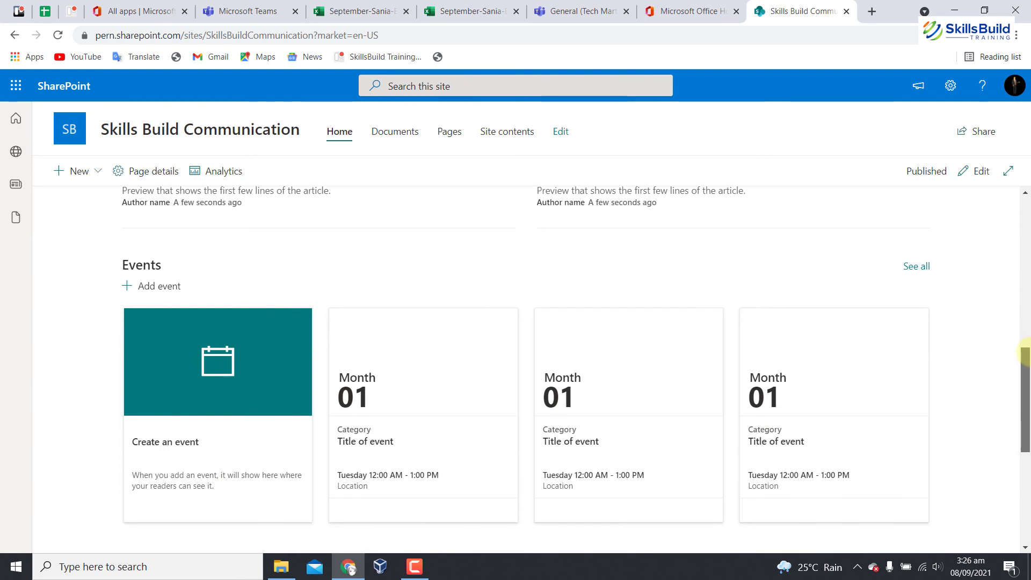
pyautogui.scroll(-1, 1025, 351)
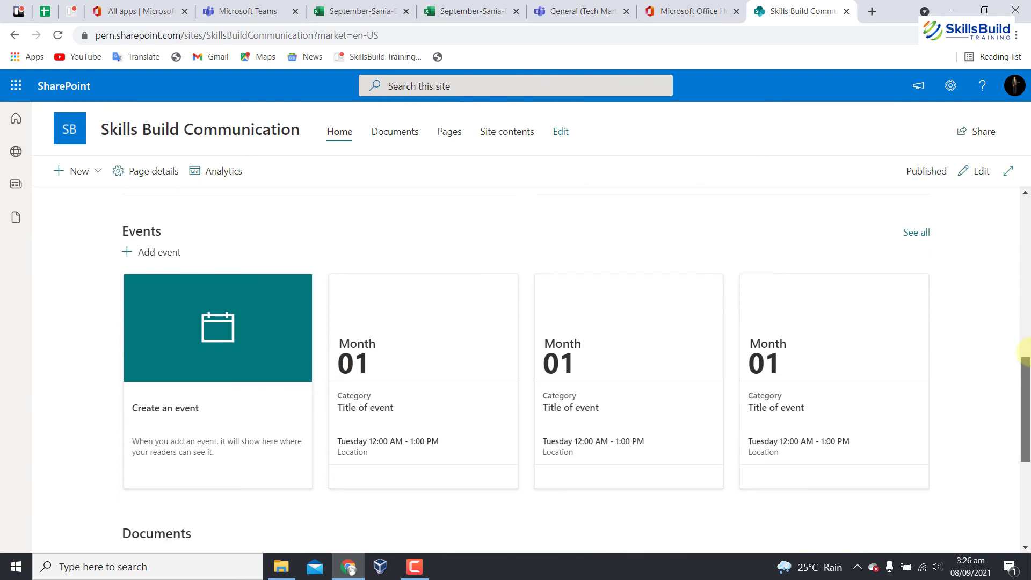
pyautogui.moveTo(1028, 352); pyautogui.dragTo(1008, 258)
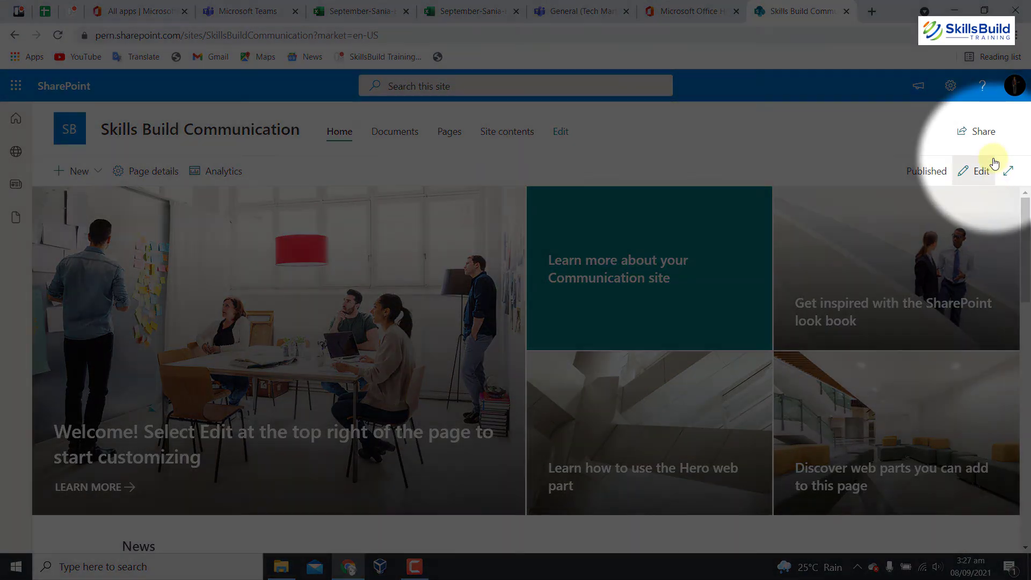
# Open the home page for editing, try several tile and layer layouts for the Hero section, and choose Five tiles.
pyautogui.click(993, 167)
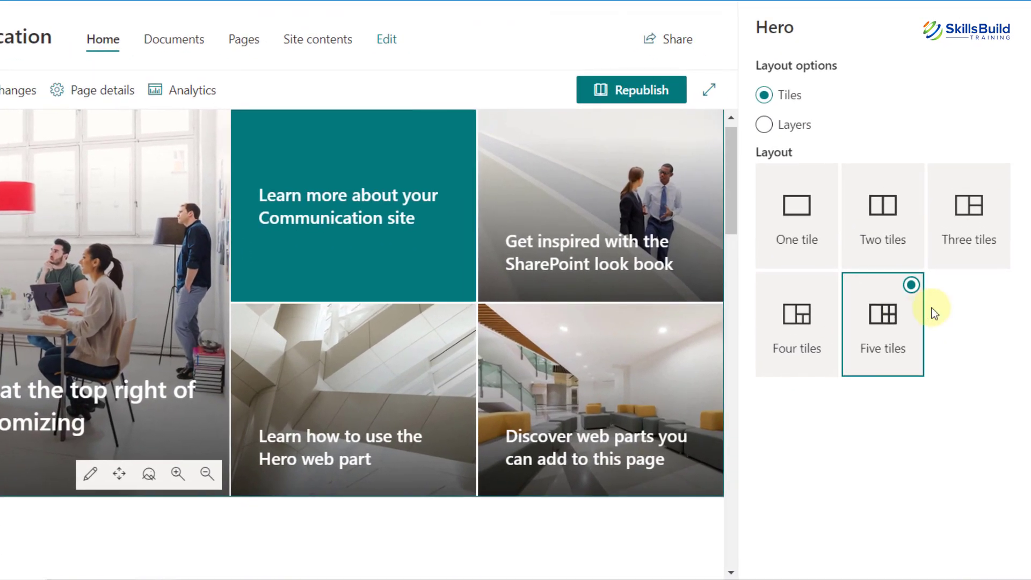
pyautogui.click(969, 227)
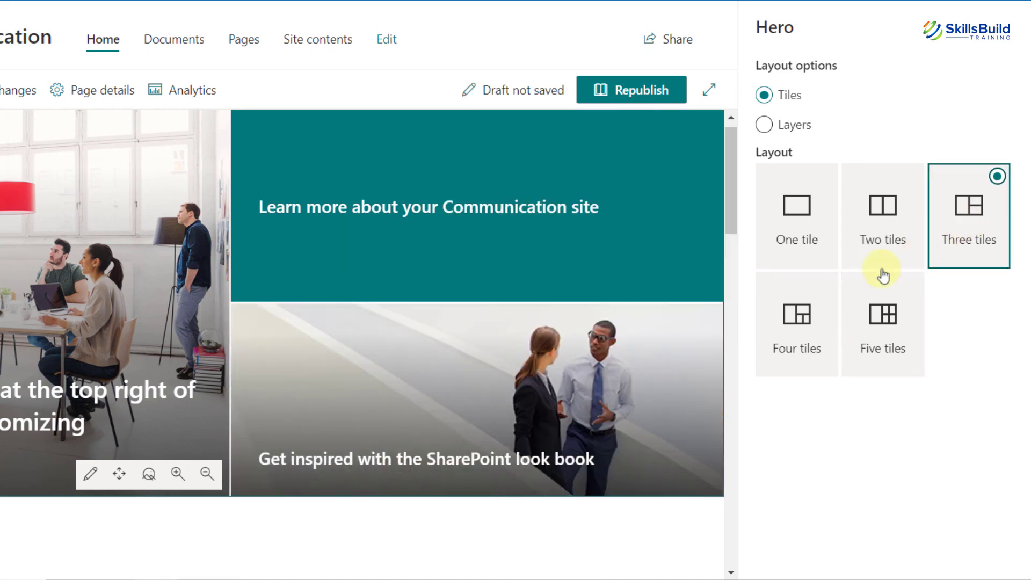
pyautogui.click(796, 310)
pyautogui.click(764, 125)
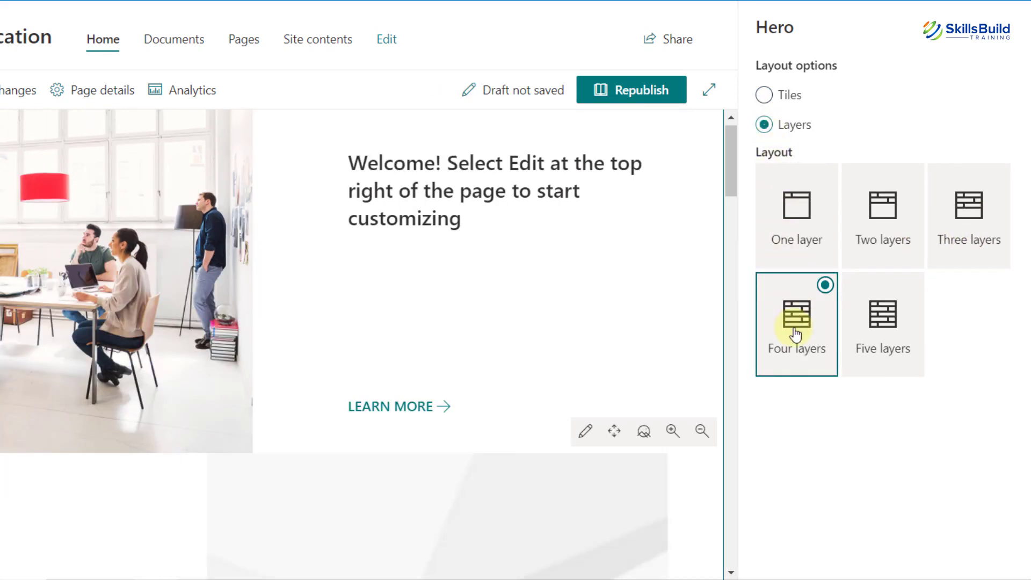
pyautogui.click(853, 325)
pyautogui.click(870, 264)
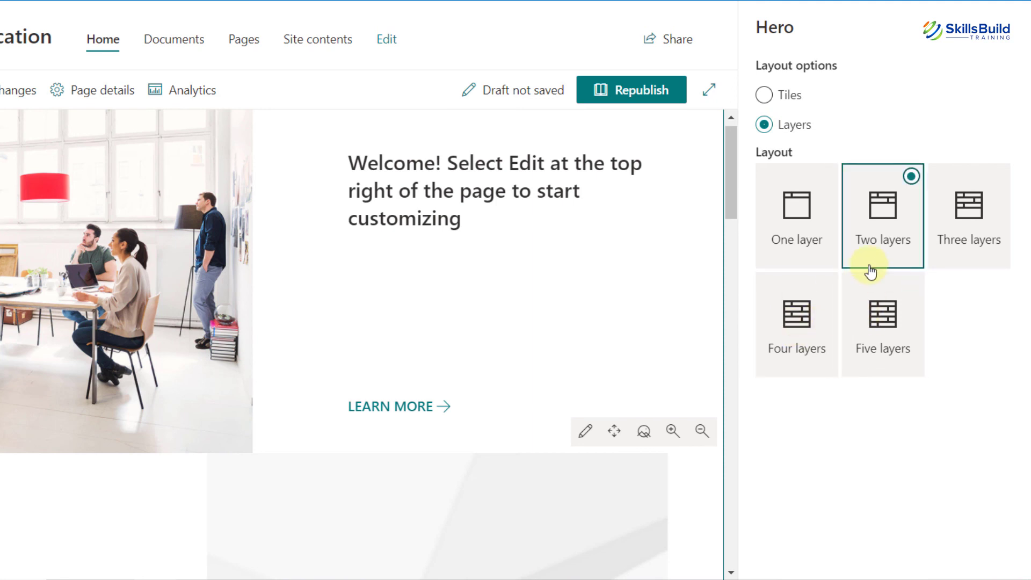
pyautogui.click(764, 97)
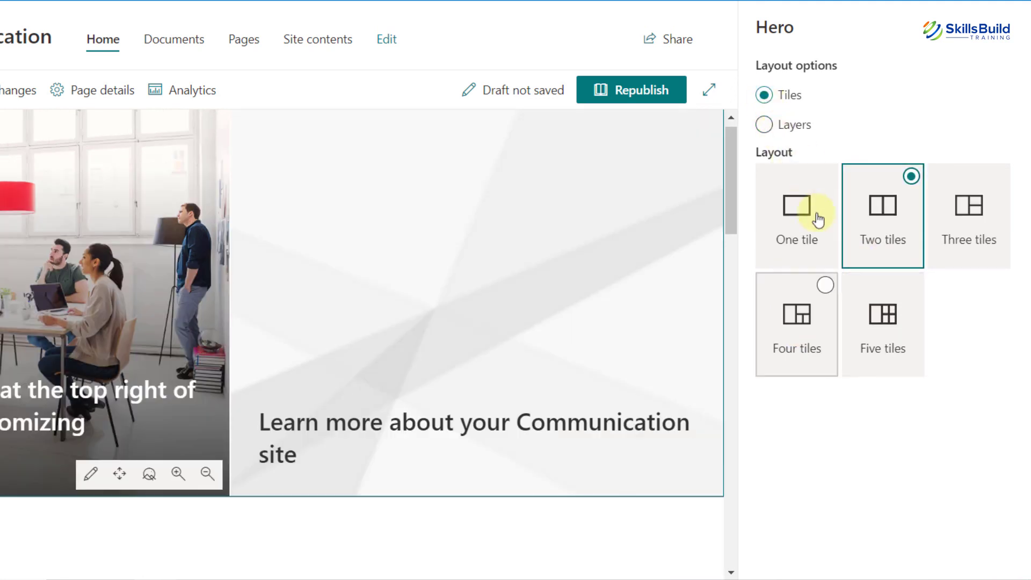
pyautogui.click(870, 334)
# Try the Carousel layout for the News section and settle on the Hub News layout.
pyautogui.scroll(-5, 294, 272)
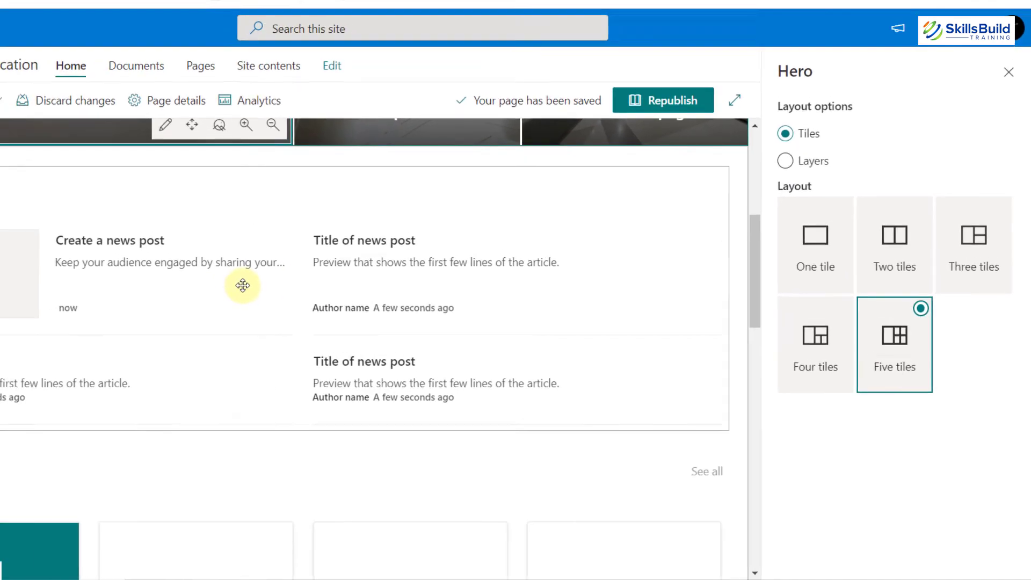
pyautogui.click(177, 291)
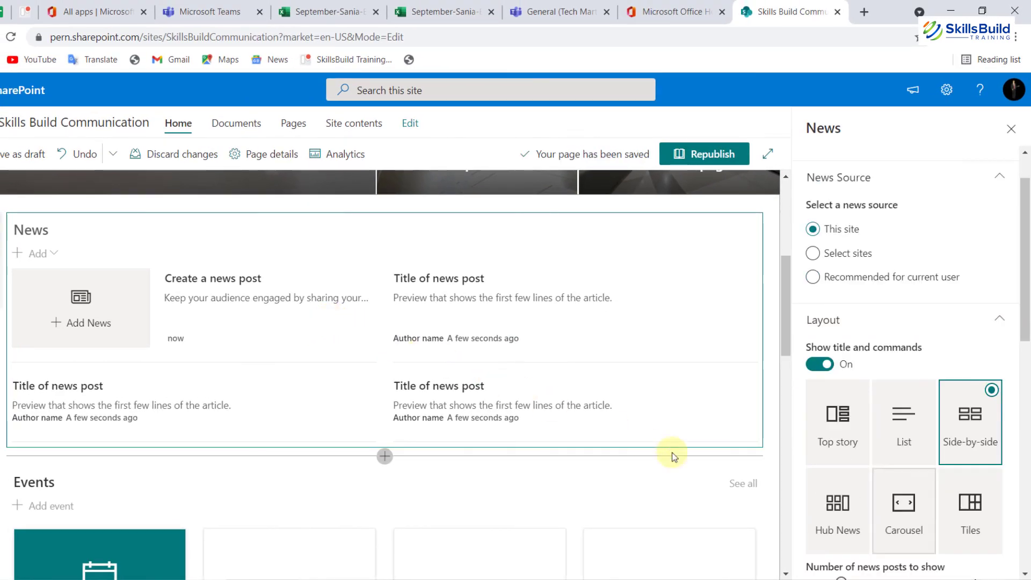
pyautogui.click(833, 520)
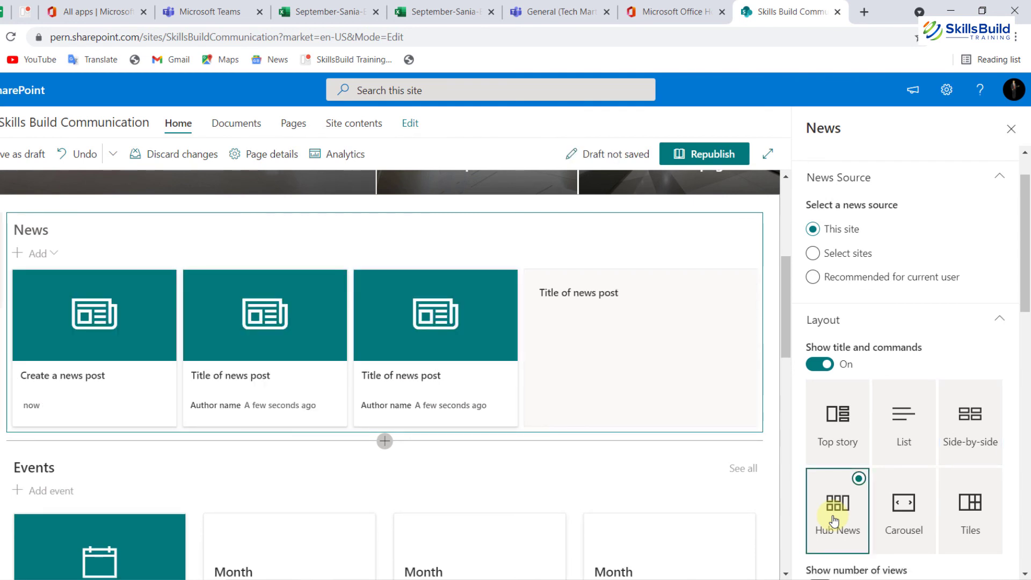
pyautogui.click(900, 529)
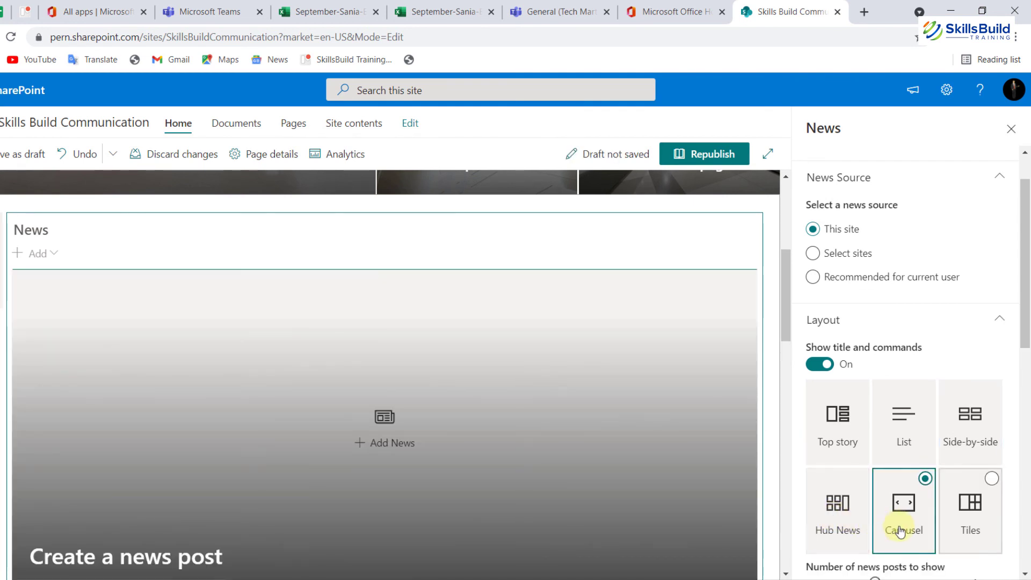
pyautogui.click(839, 515)
# Set the Events section's source to All sites and its date range to This week.
pyautogui.moveTo(786, 329); pyautogui.dragTo(702, 375)
pyautogui.click(437, 391)
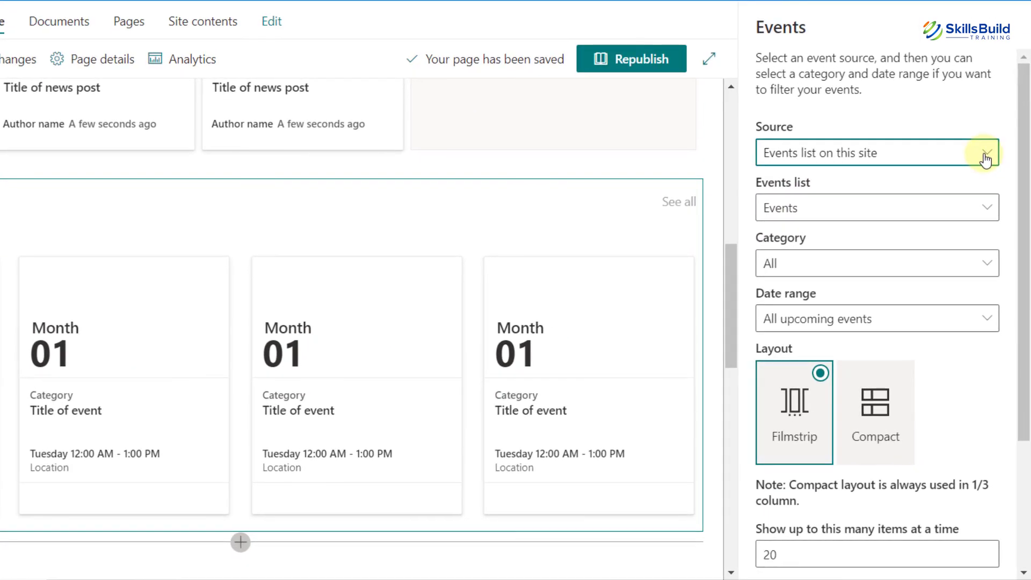
pyautogui.click(991, 230)
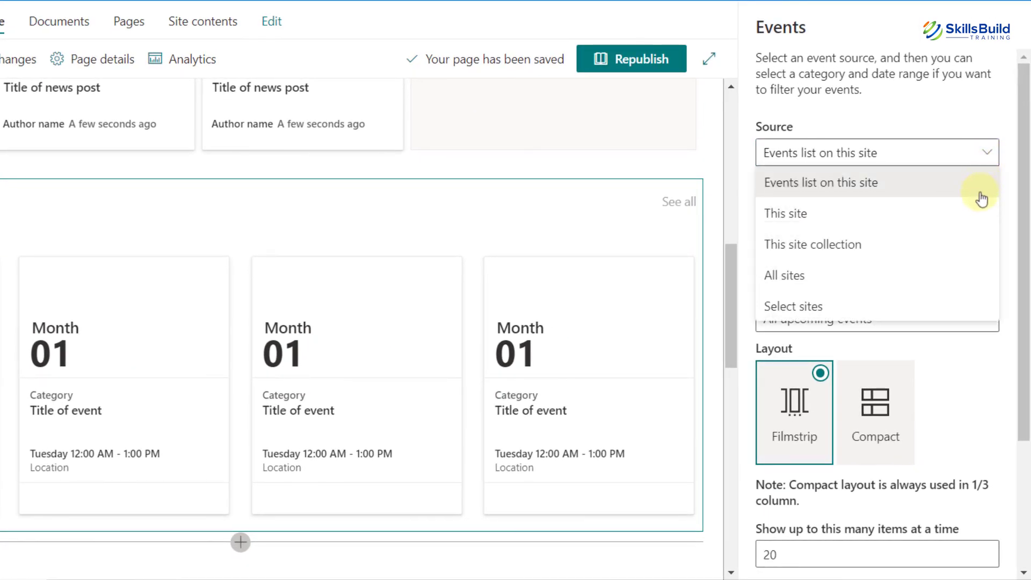
pyautogui.click(976, 275)
pyautogui.click(976, 242)
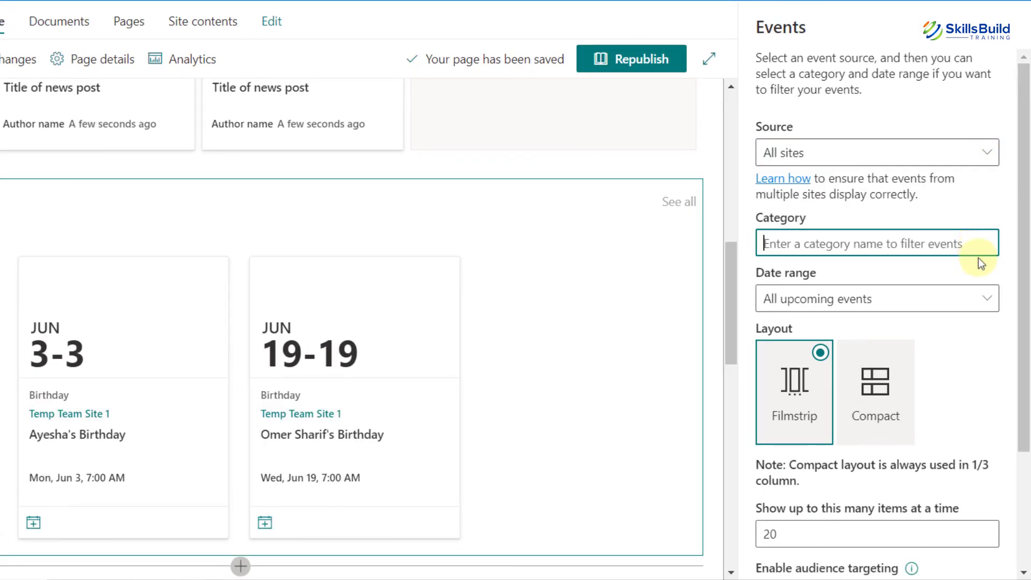
pyautogui.click(990, 307)
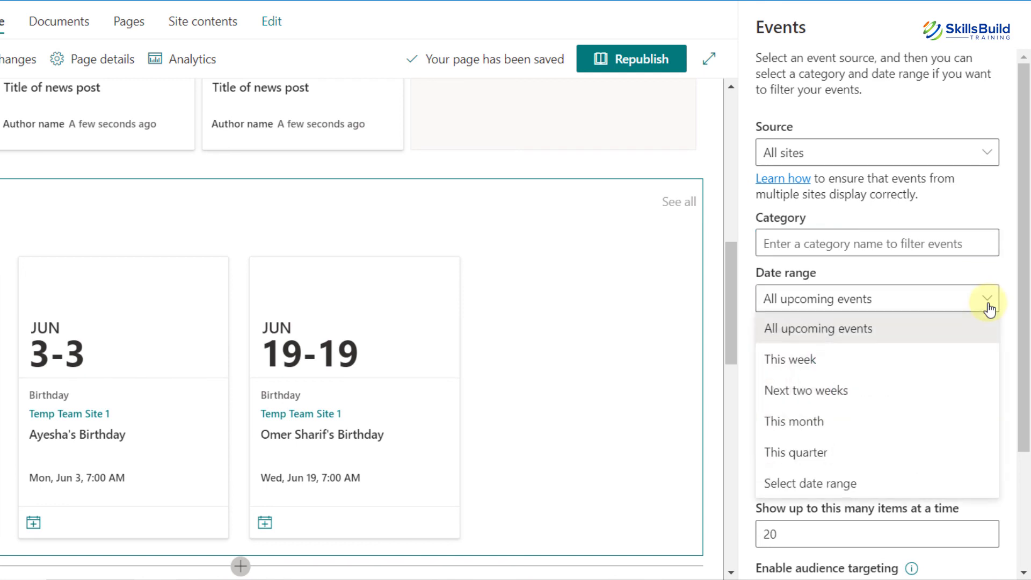
pyautogui.press('Down')
pyautogui.press('Return')
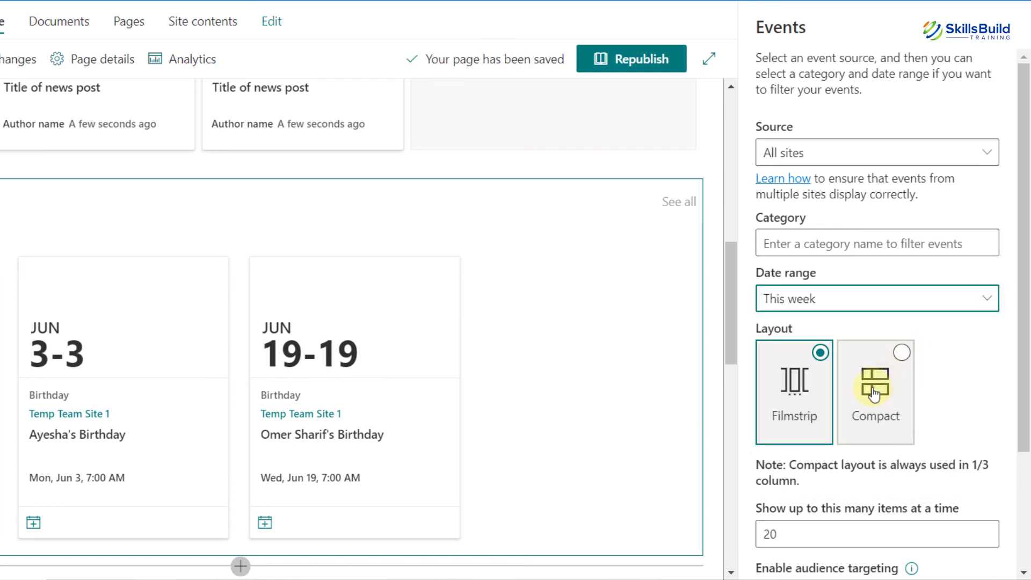
# Give the Events section the Compact layout, show up to 15 items at a time and enable audience targeting.
pyautogui.click(874, 394)
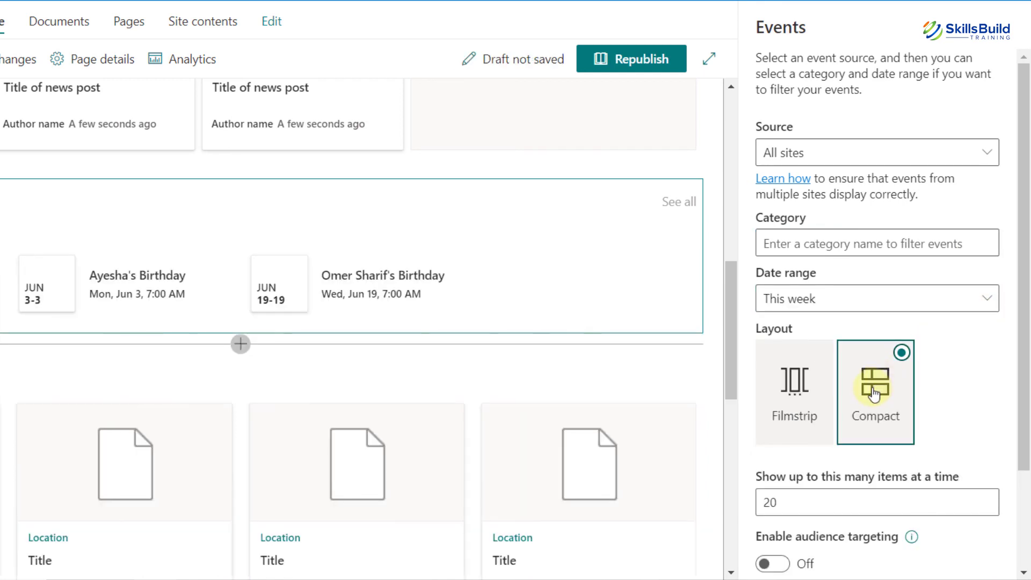
pyautogui.scroll(-2, 874, 387)
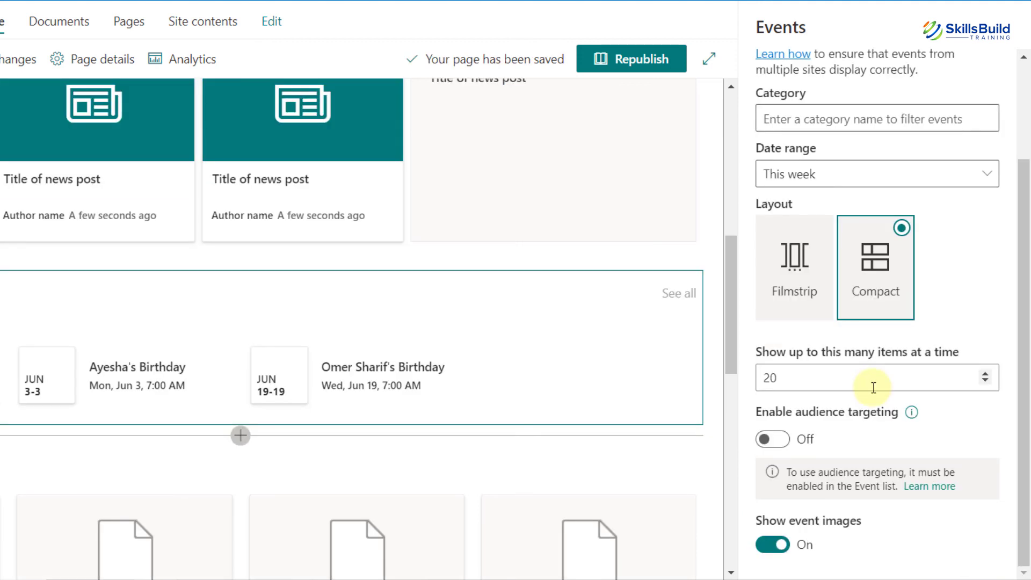
pyautogui.click(984, 374)
pyautogui.click(984, 375)
pyautogui.press('BackSpace')
pyautogui.press('BackSpace')
pyautogui.write('15')
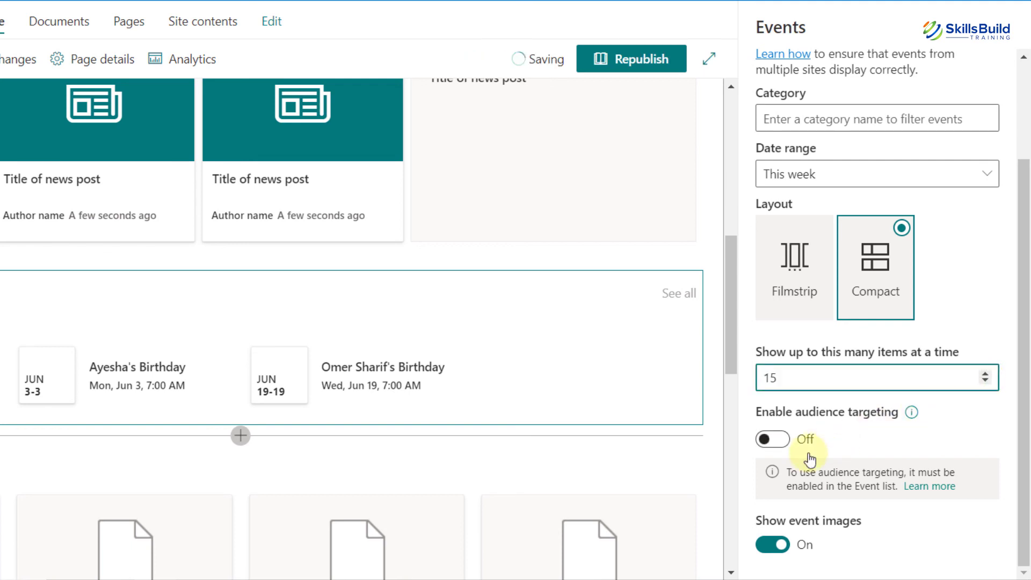
pyautogui.click(774, 439)
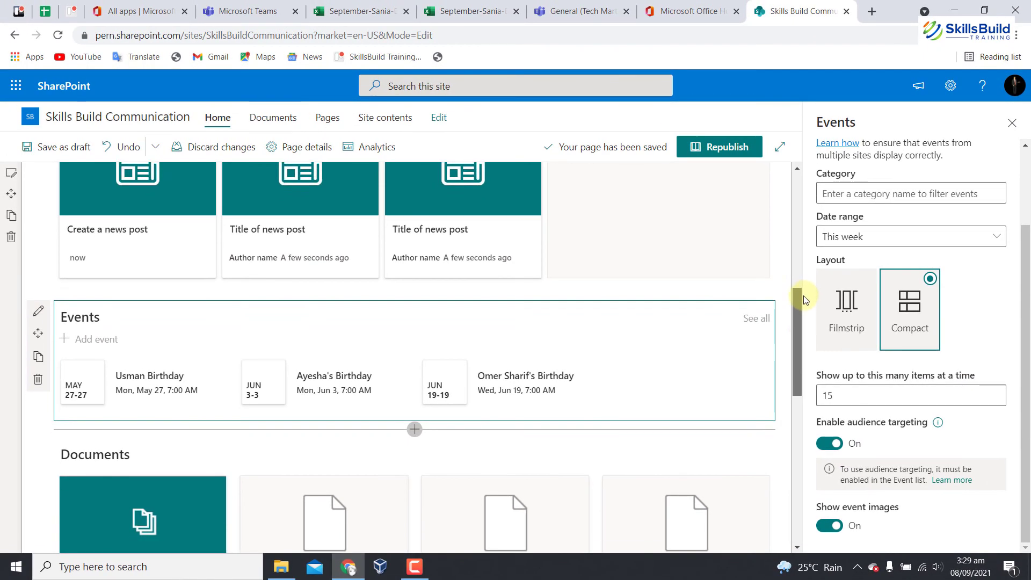
# Change the layout of the People profiles section to Descriptive.
pyautogui.moveTo(740, 248); pyautogui.dragTo(742, 324)
pyautogui.scroll(-3, 805, 354)
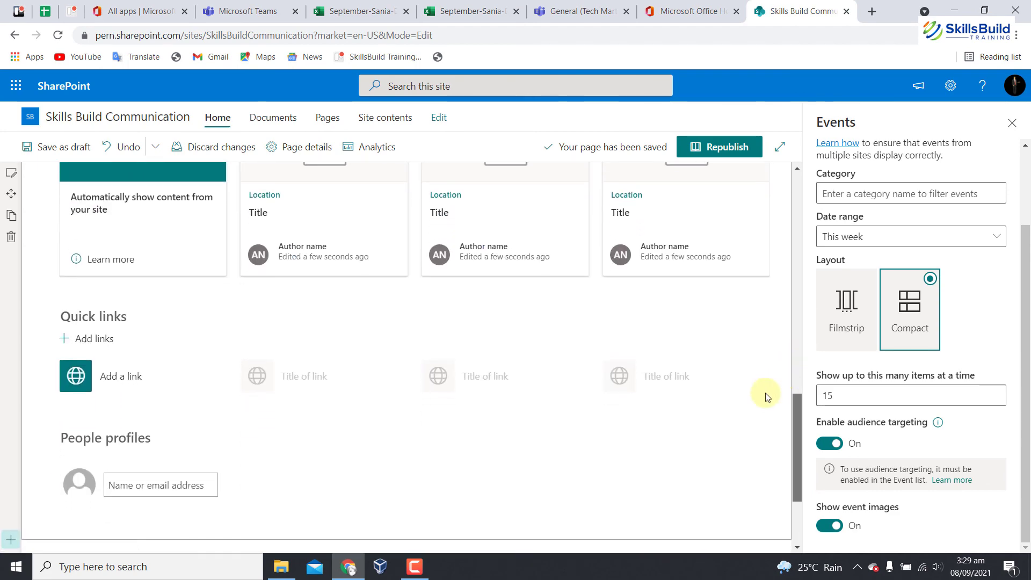
pyautogui.click(684, 475)
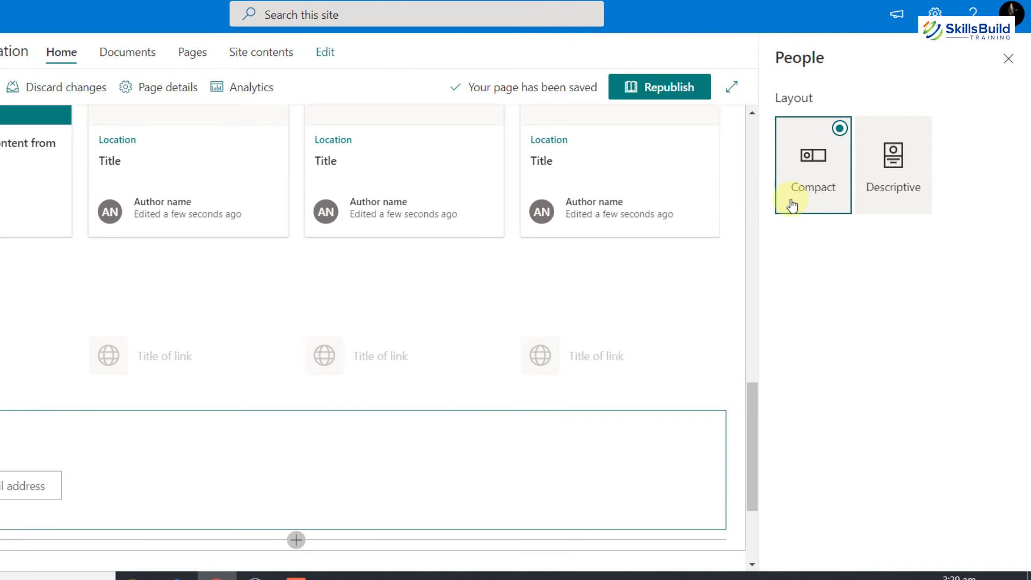
pyautogui.click(882, 203)
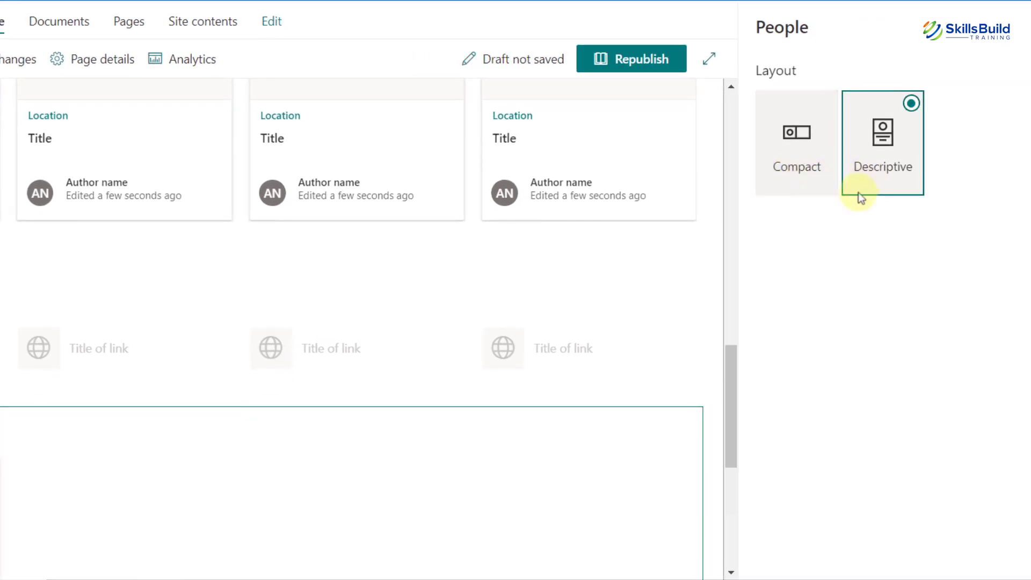
pyautogui.scroll(2, 735, 362)
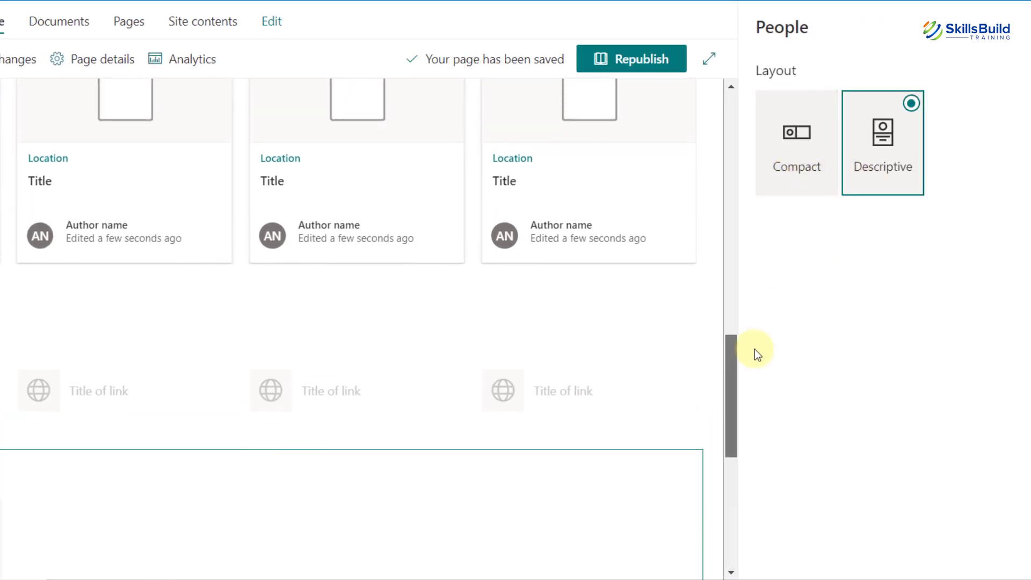
# Switch the People profiles section to the Compact layout and republish the home page.
pyautogui.click(820, 170)
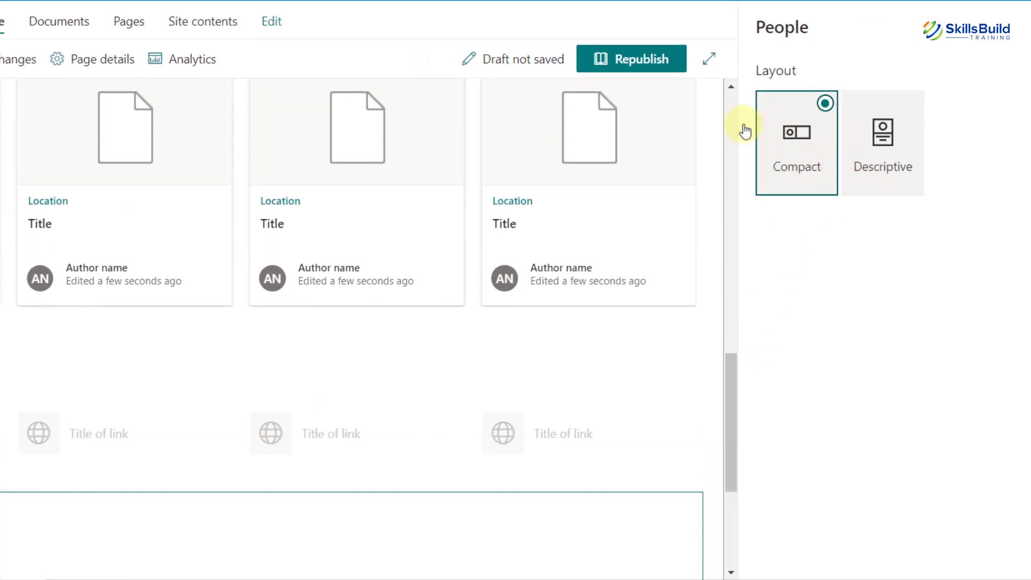
pyautogui.click(642, 74)
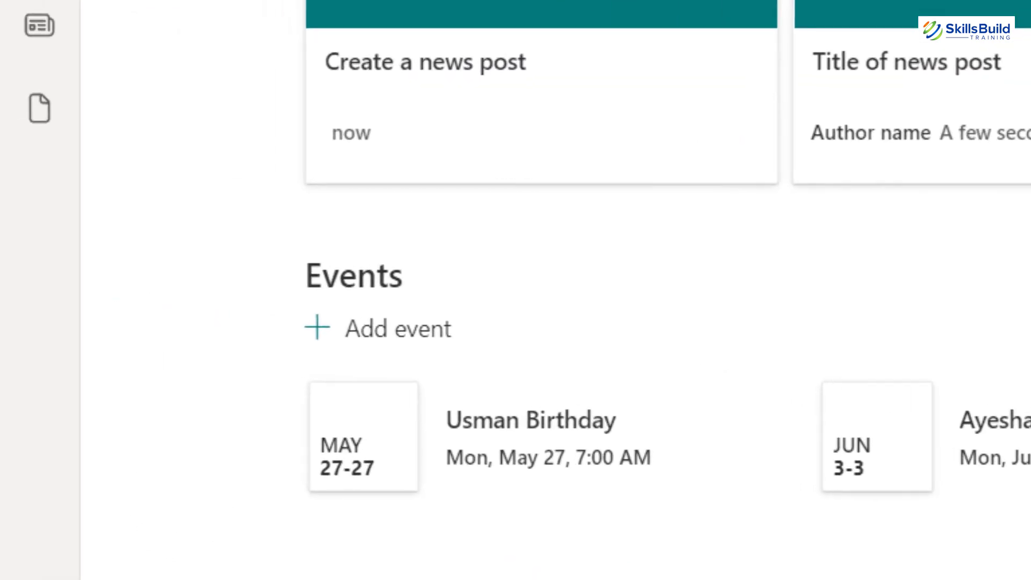
# Create a new event in the Events section and name it "How to use Sharepoint!!!!!".
pyautogui.click(318, 326)
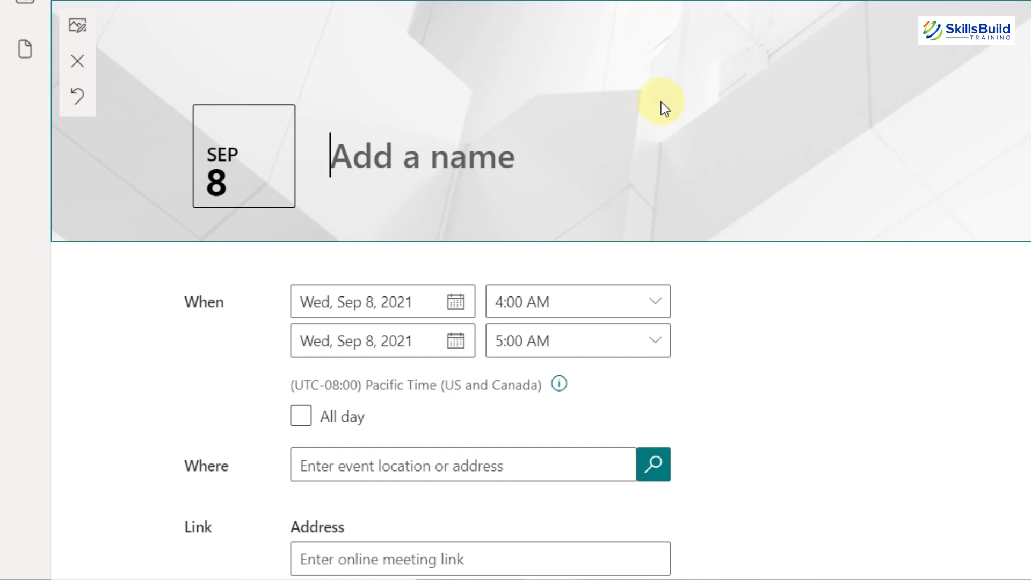
pyautogui.write('How to use Sharepoint!!!!!')
pyautogui.scroll(-2, 513, 312)
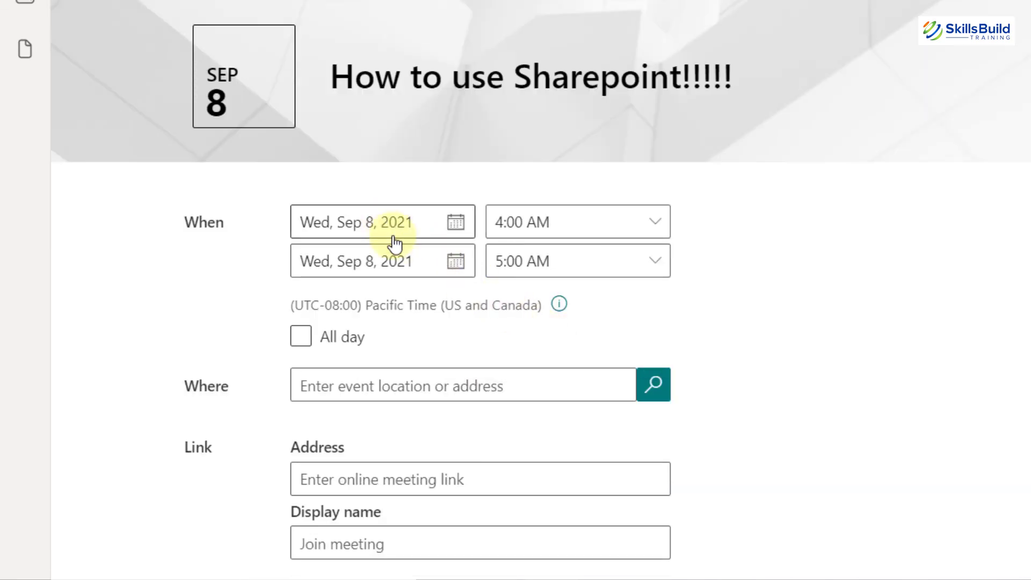
# Schedule the event for Mon, Sep 13, 2021 and make it an all-day event.
pyautogui.click(458, 229)
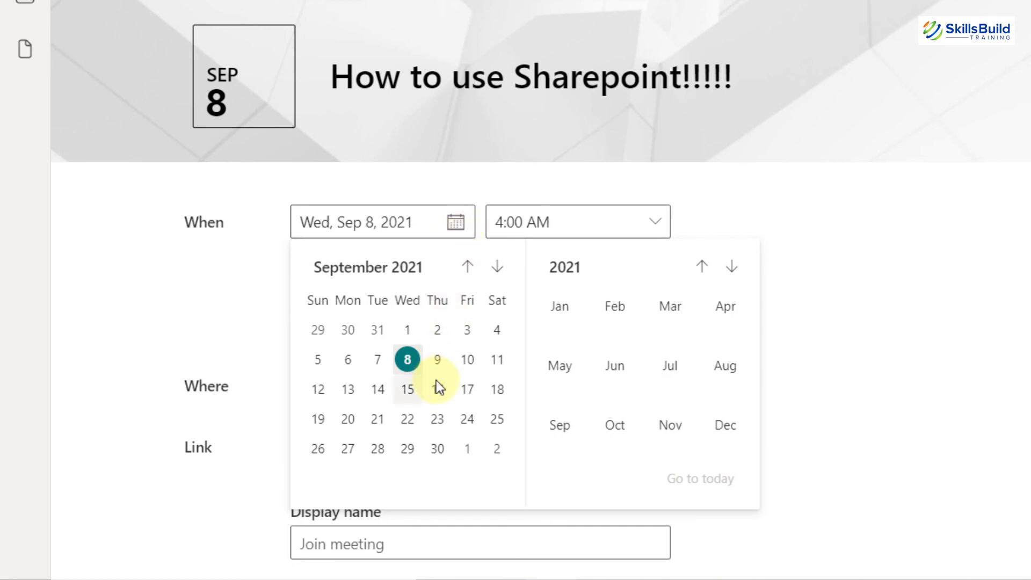
pyautogui.click(348, 397)
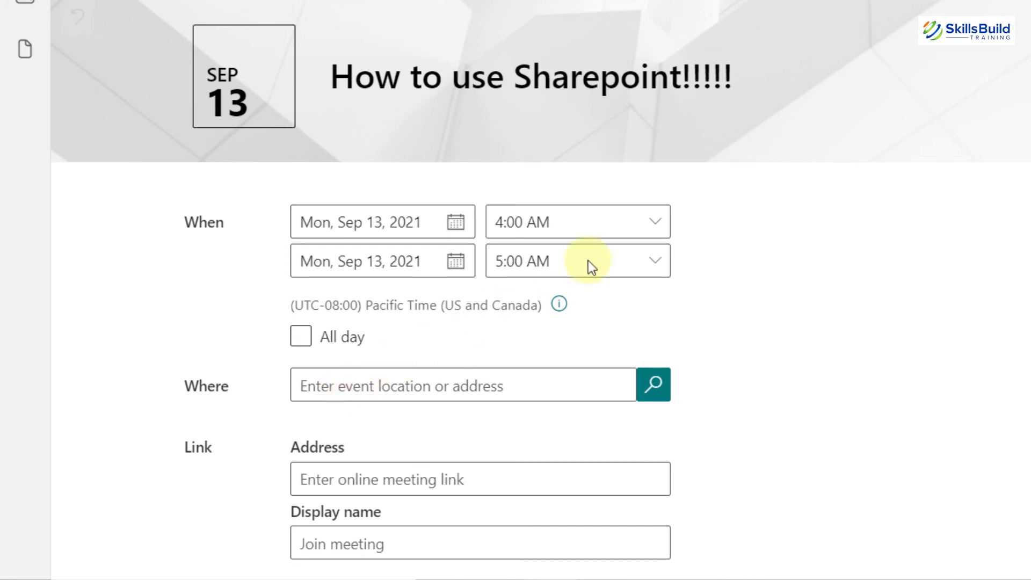
pyautogui.click(655, 222)
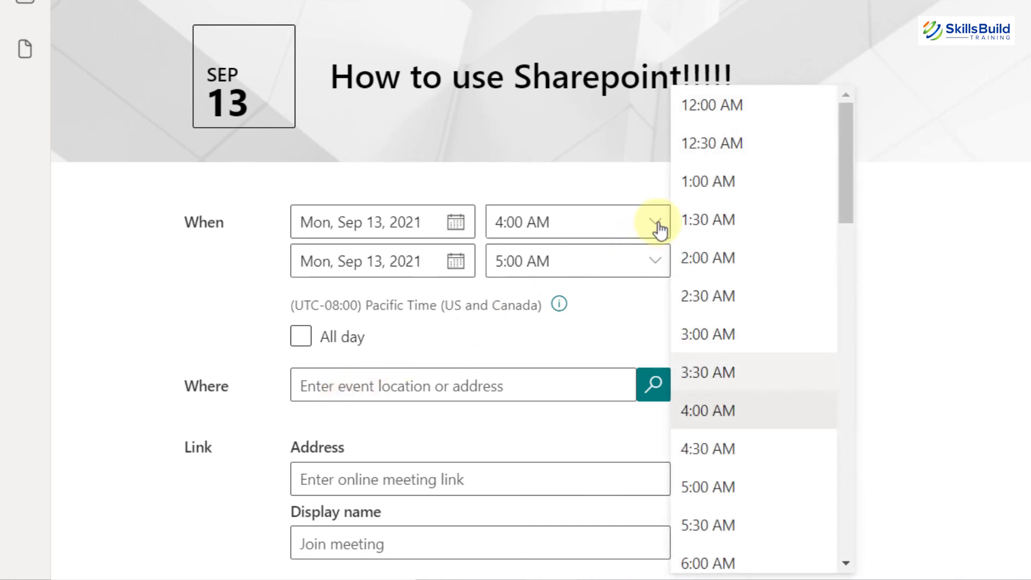
pyautogui.scroll(-15, 722, 215)
pyautogui.click(720, 212)
pyautogui.click(313, 365)
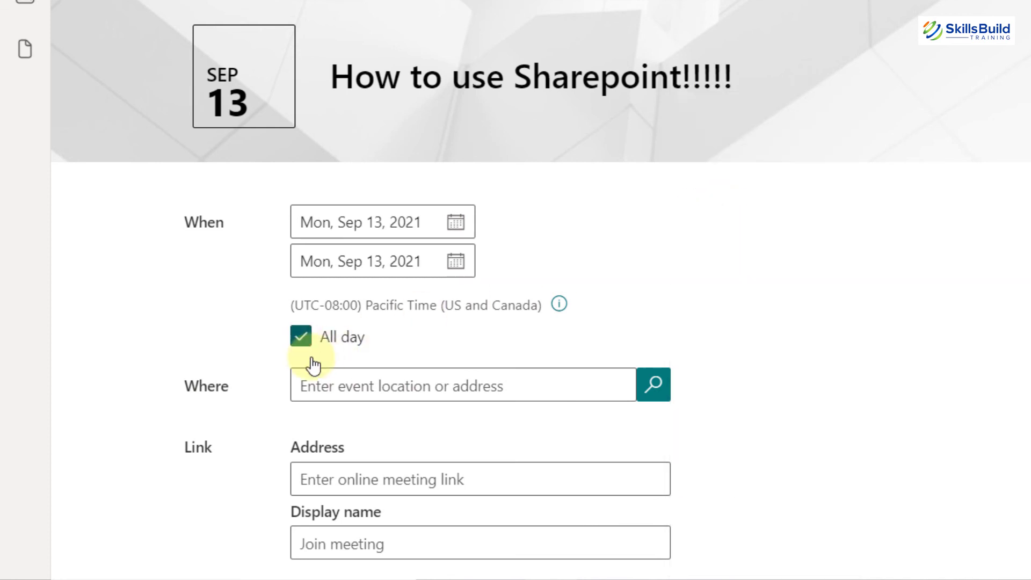
# Set the event's location to Skills Build US and the meeting link's display name to Tech Mart.
pyautogui.click(542, 389)
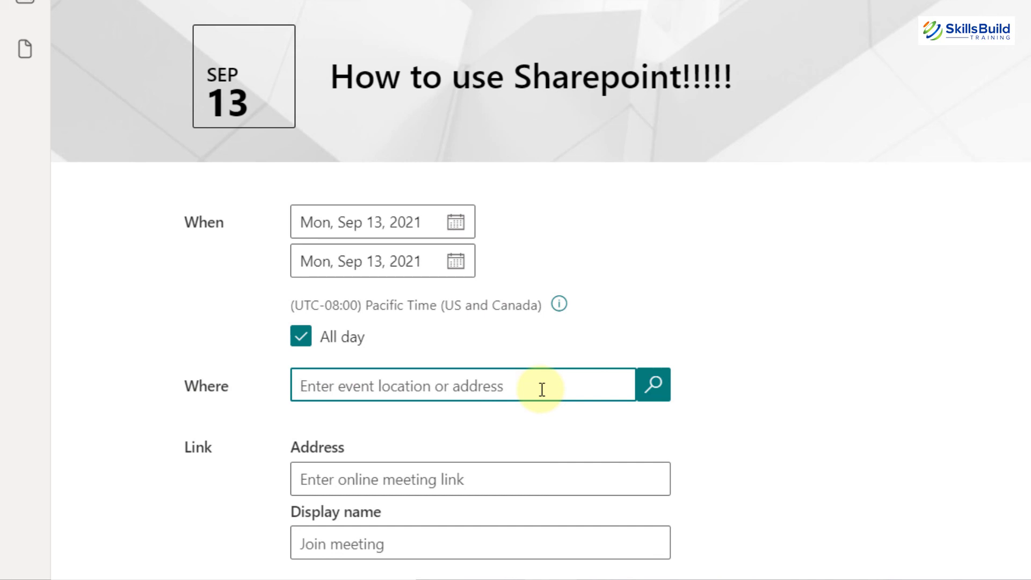
pyautogui.write('S')
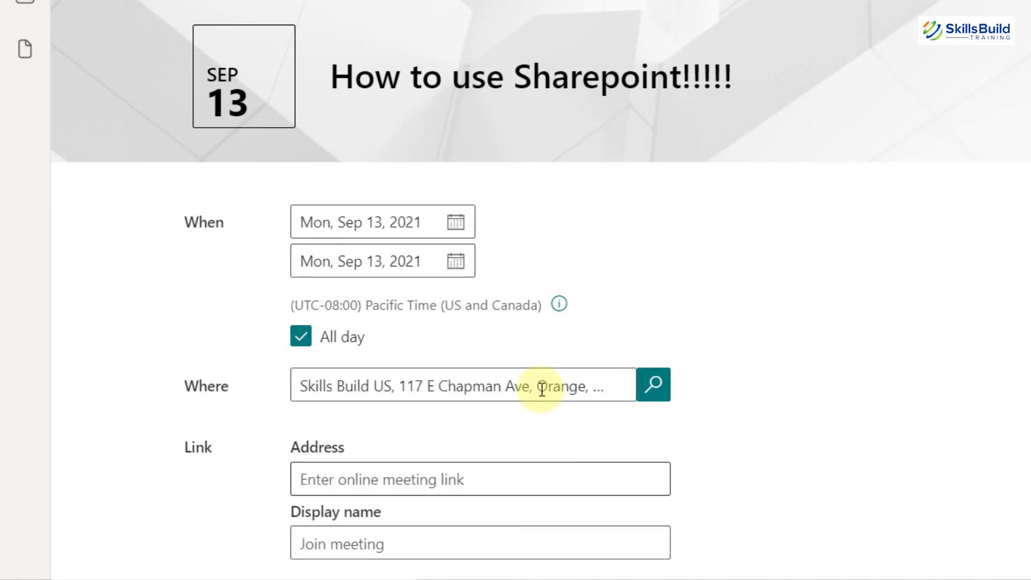
pyautogui.click(554, 539)
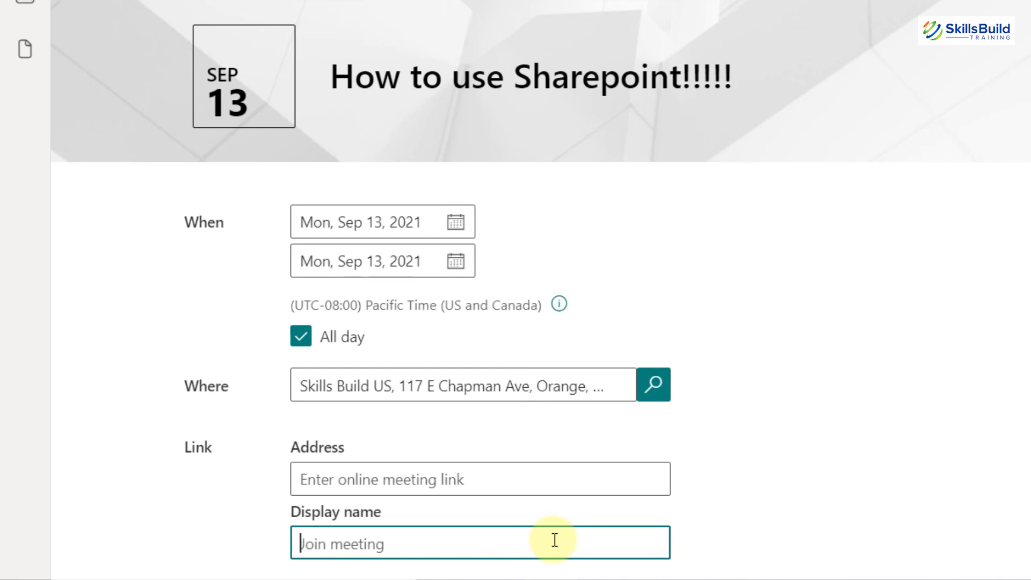
pyautogui.write('Tech Mart')
pyautogui.scroll(-5, 554, 540)
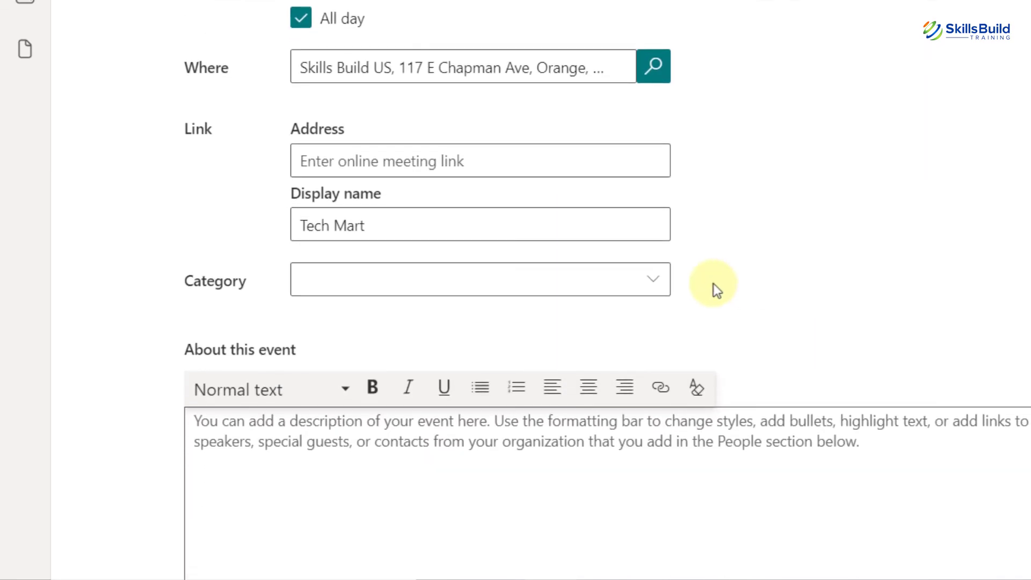
# Set the event's category to Technology and enter the description "IN this Event, you will get an idea about the technology knows as "Share Point".".
pyautogui.click(655, 281)
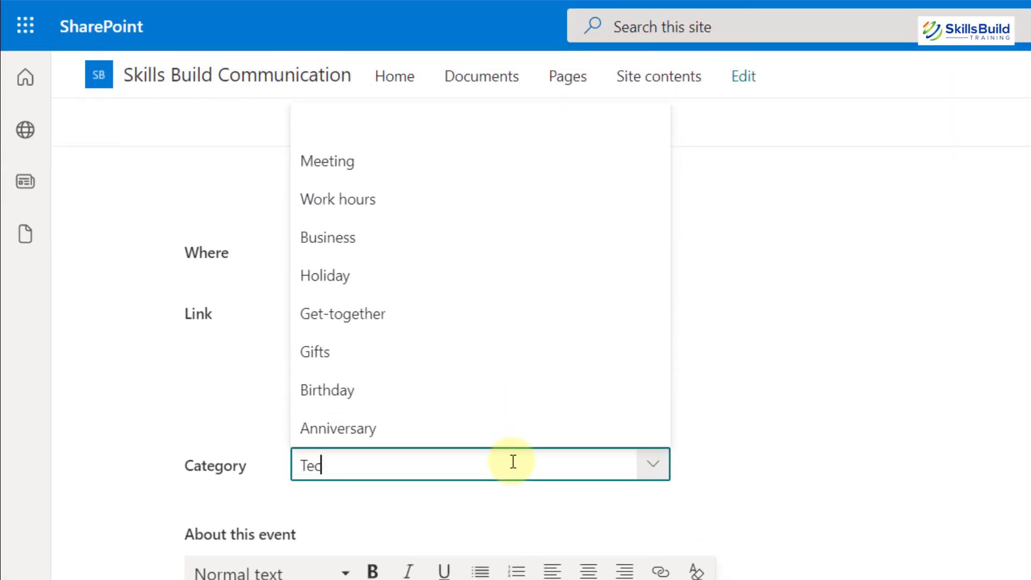
pyautogui.write('Technology')
pyautogui.press('Return')
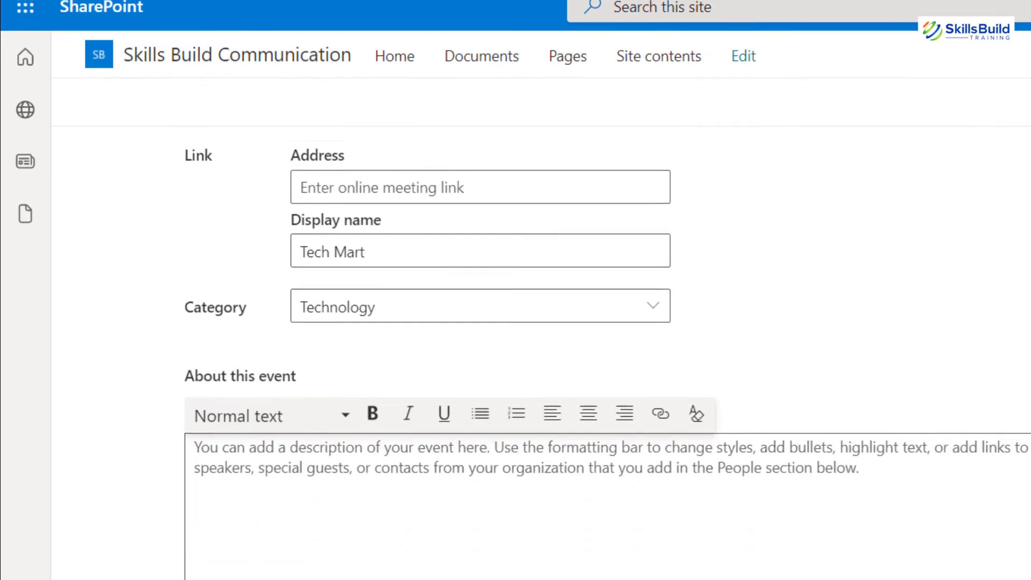
pyautogui.click(899, 320)
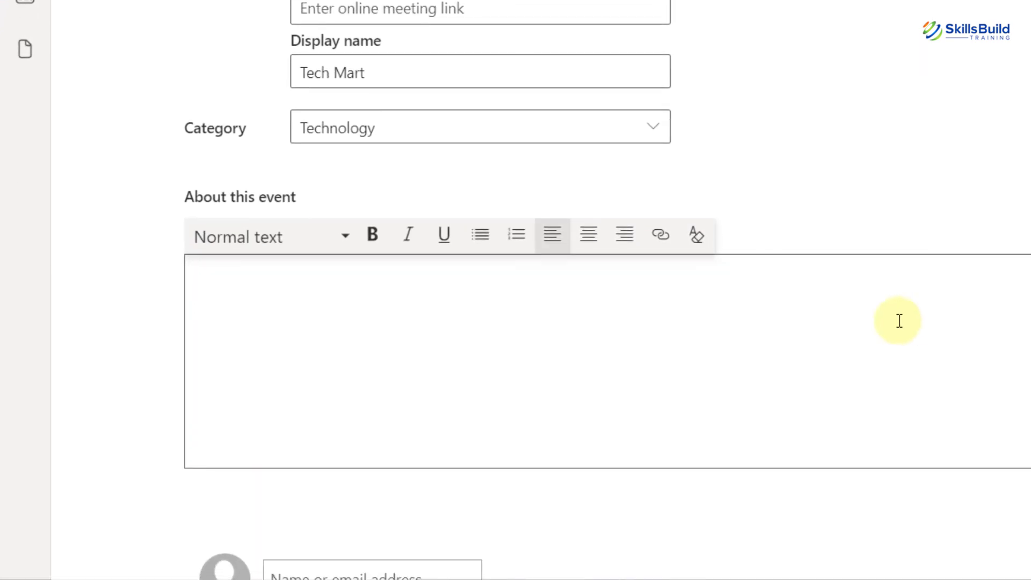
pyautogui.write('IN this Event, you will get an idea about the technology knows as "Share Point".')
# Start adding a person to the event's people section by name or email address.
pyautogui.scroll(-2, 898, 321)
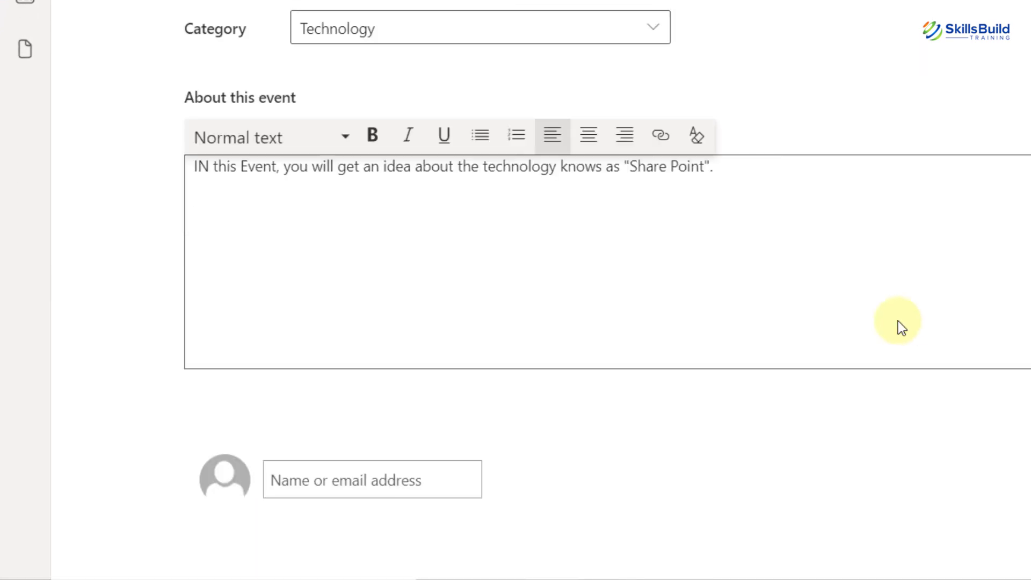
pyautogui.click(427, 480)
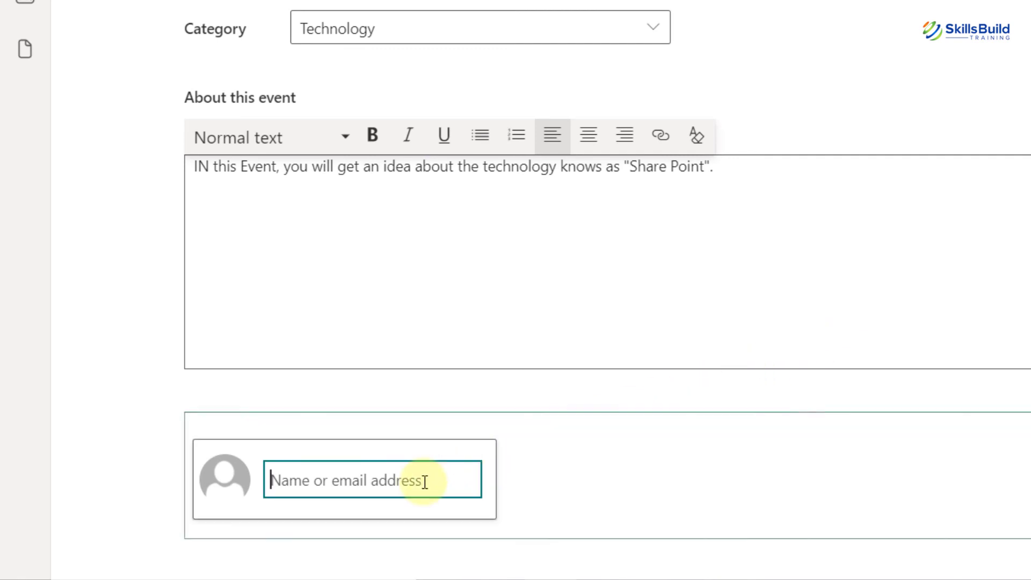